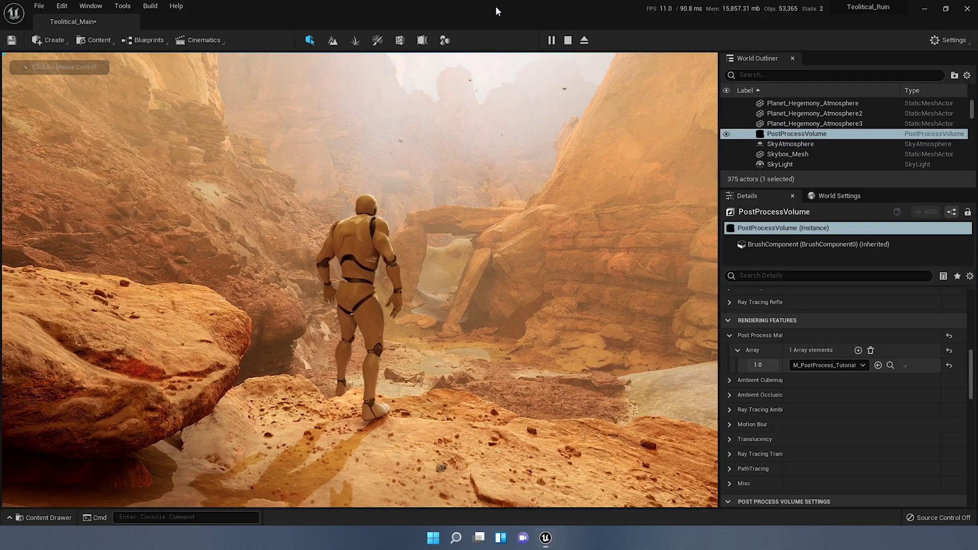
Play-test the level by running and jumping the character through the canyon to examine the sharpened image in motion
left_click(479, 231)
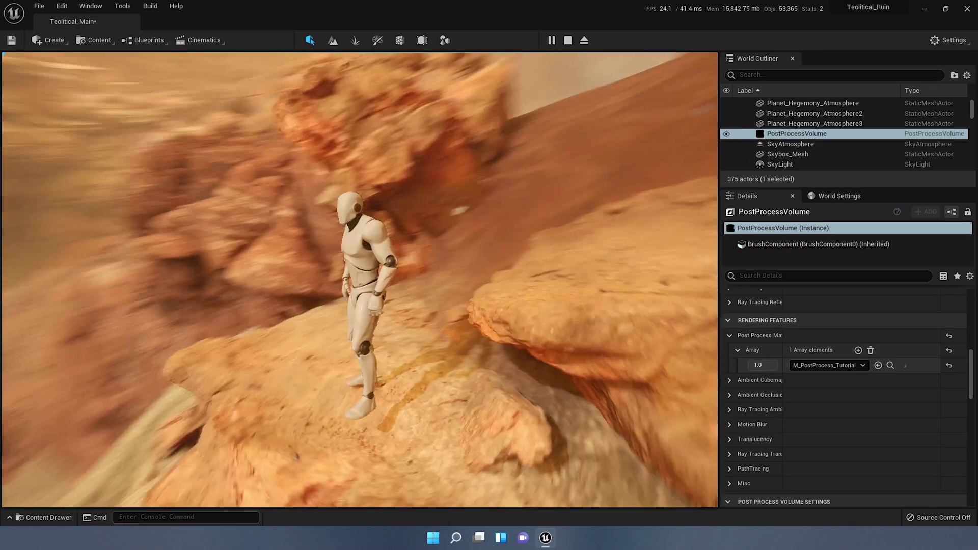
key("w")
key("w")
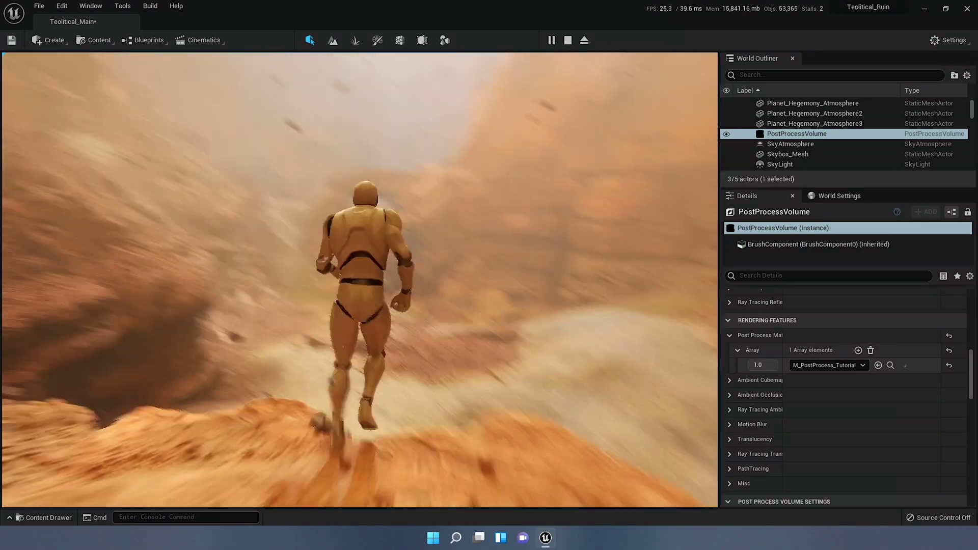
key("space")
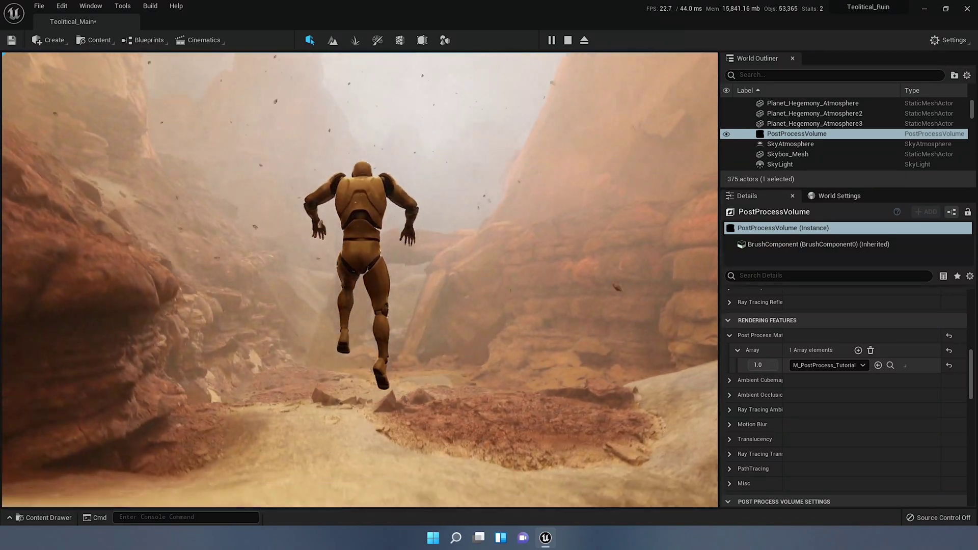
key("w")
key("w")
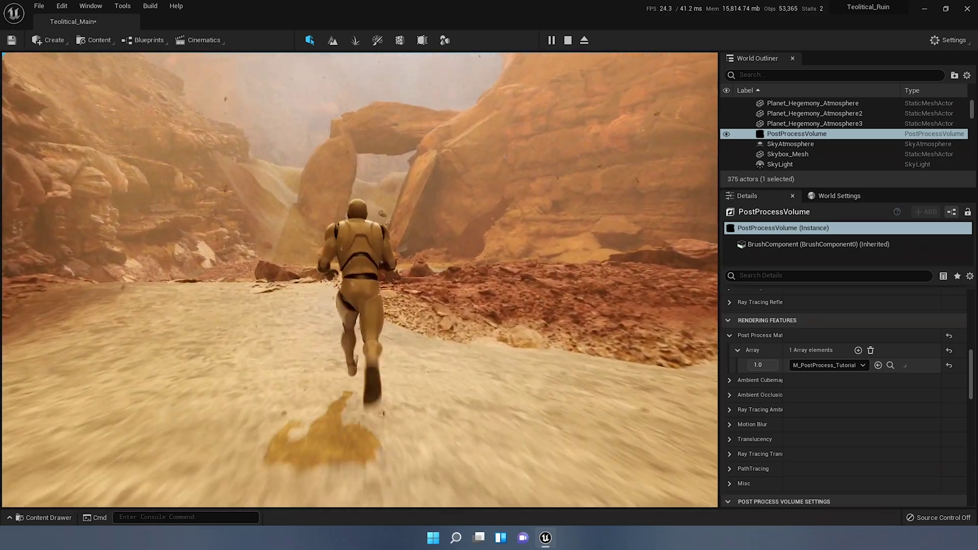
key("w")
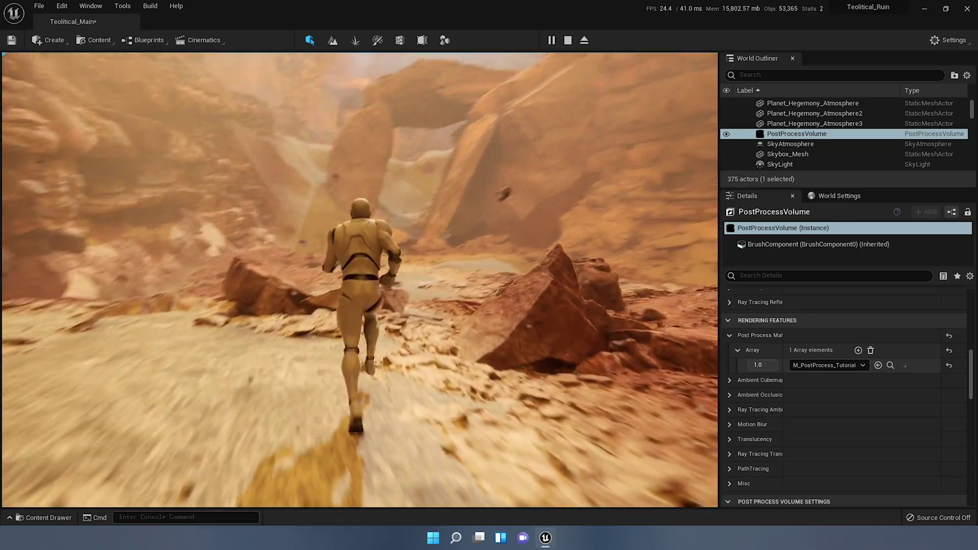
key("w")
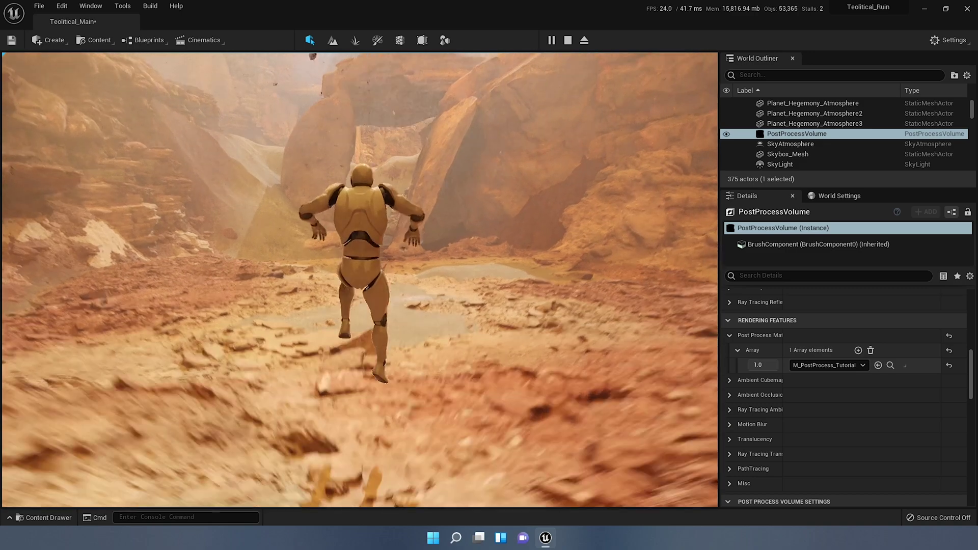
key("w")
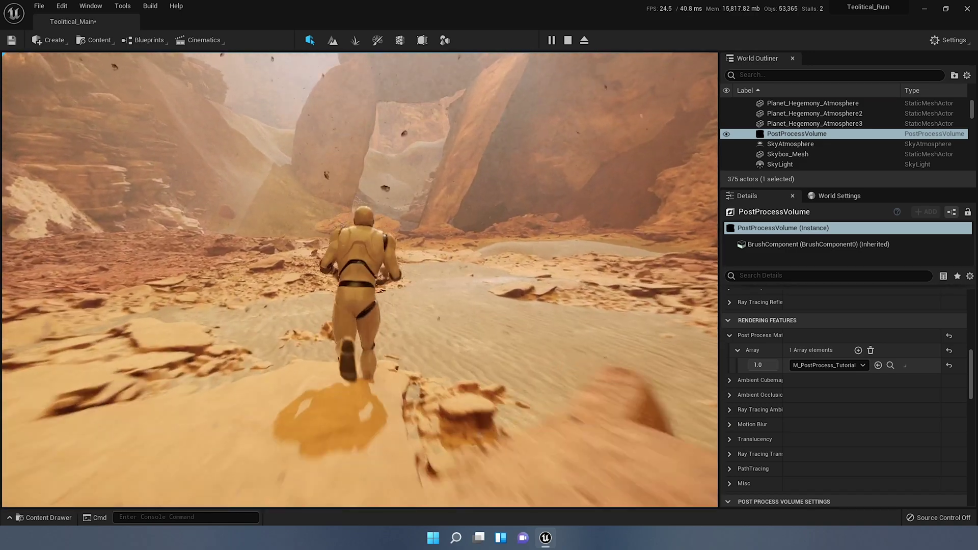
key("shift+F1")
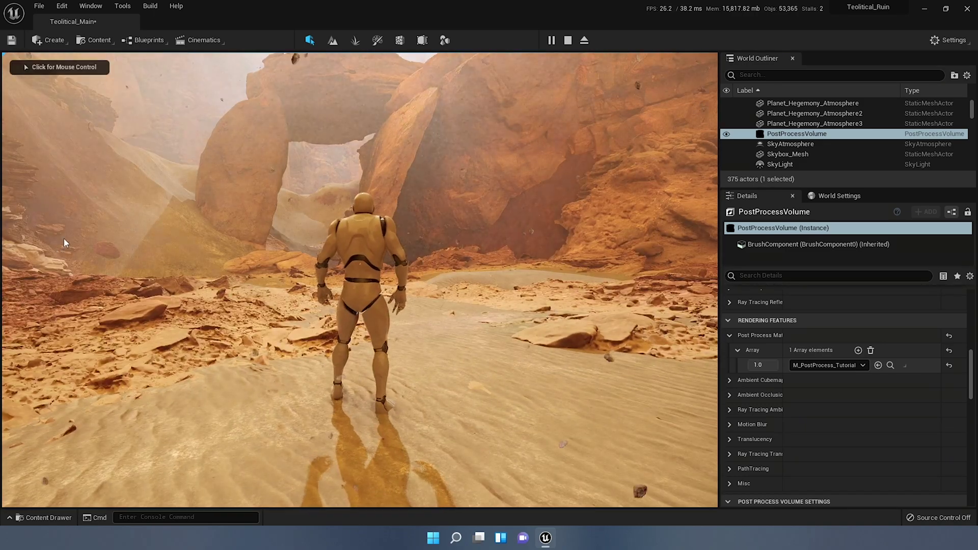
Vary the weight of the M_PostProcess_Tutorial material between 0 and 1 to compare the image, ending at 1.0
left_click_drag(767, 365, 746, 365)
type("1")
key("Return")
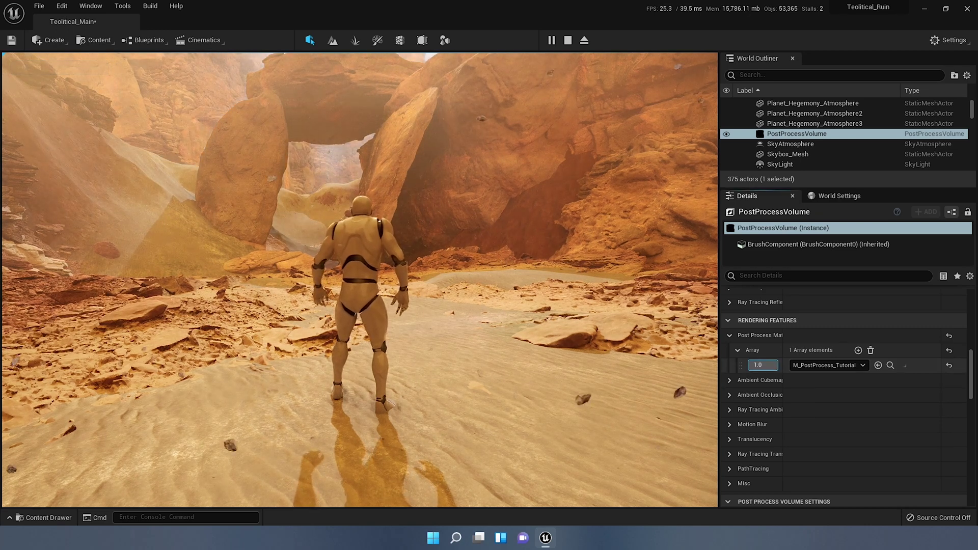
type("0")
key("Return")
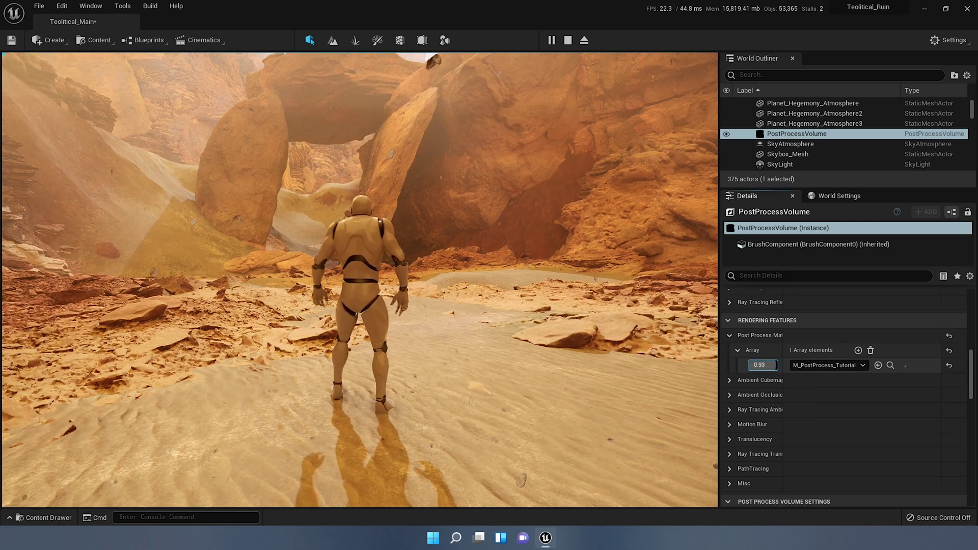
mouse_move(776, 365)
left_mouse_down()
mouse_move(749, 364)
mouse_move(779, 365)
left_mouse_up()
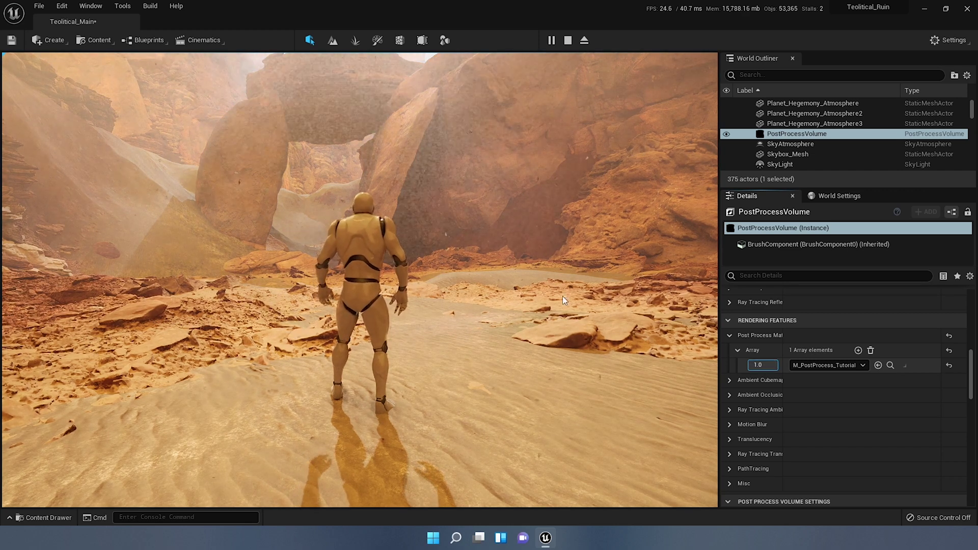
left_click(410, 191)
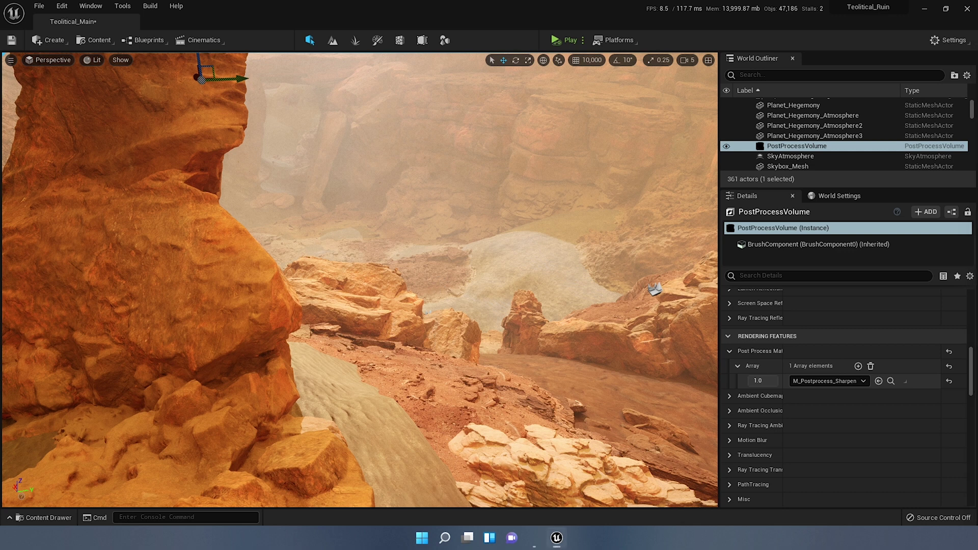
Toggle the visibility of the PostProcessVolume off and on to compare the canyon with and without sharpening, leaving it visible
right_click_drag(360, 280, 360, 211)
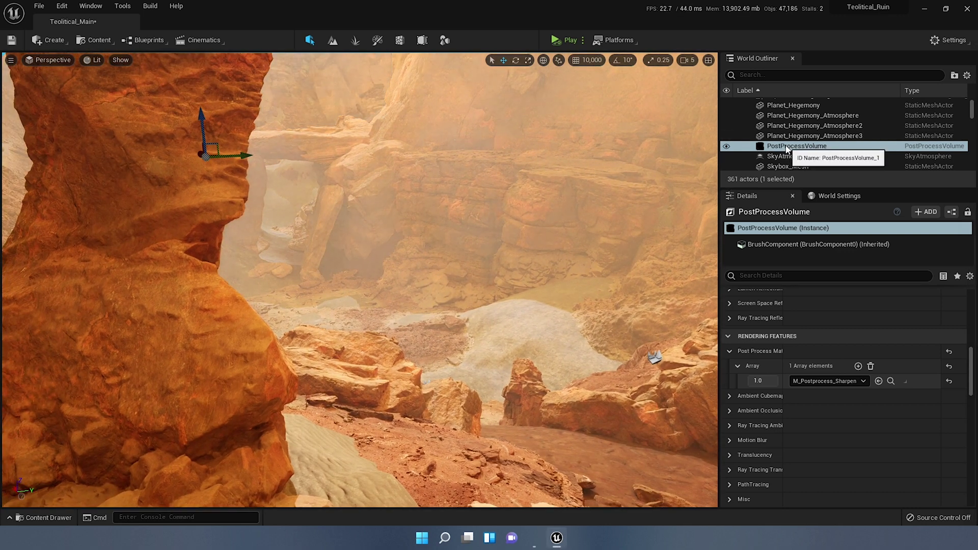
left_click(727, 147)
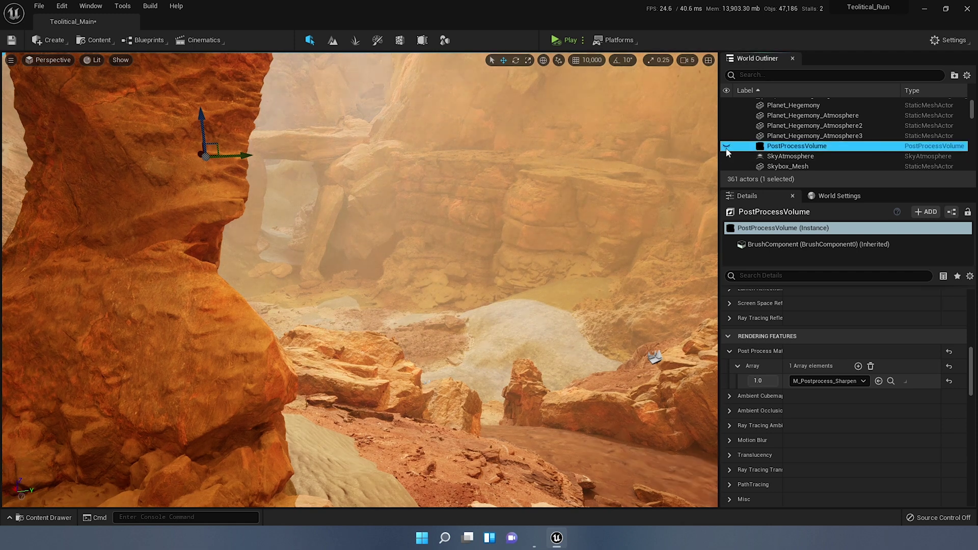
left_click(727, 147)
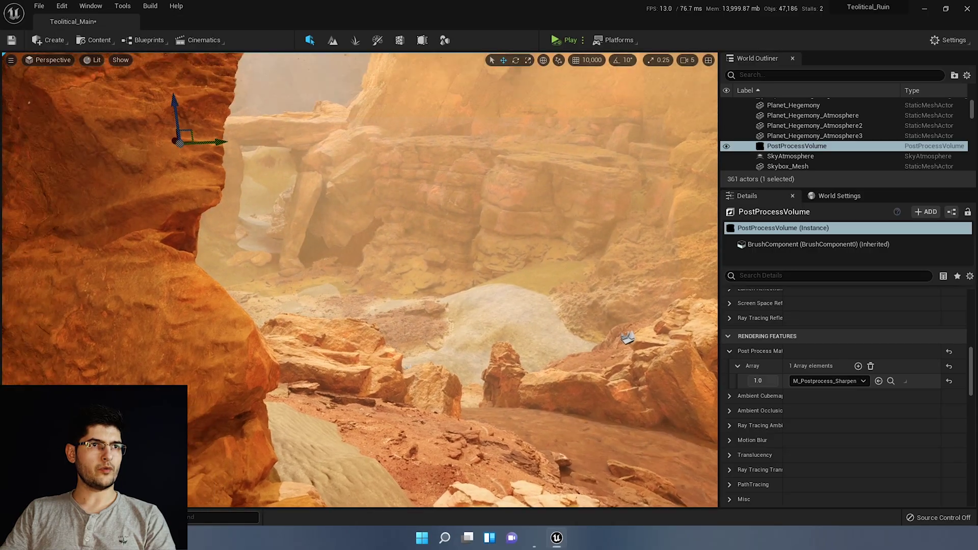
right_click_drag(360, 279, 335, 266)
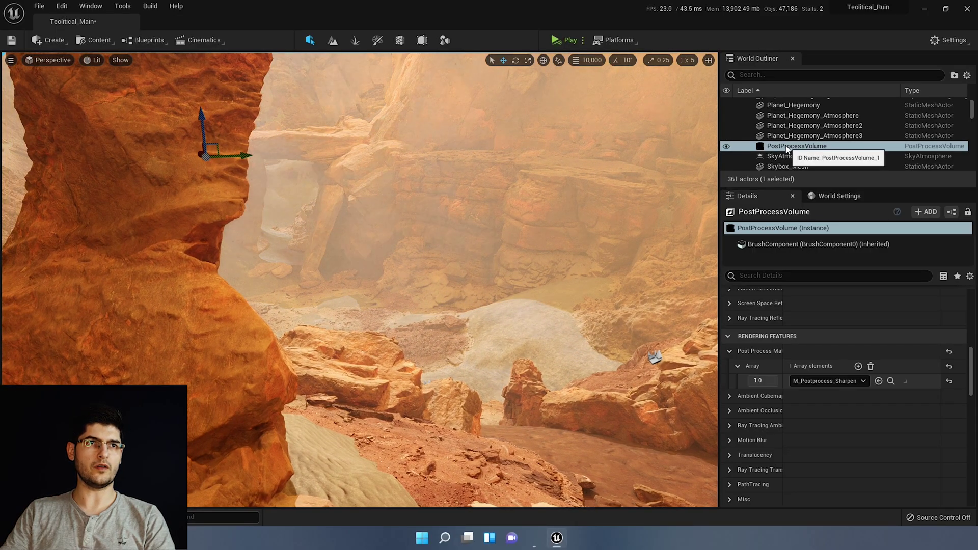
left_click(727, 147)
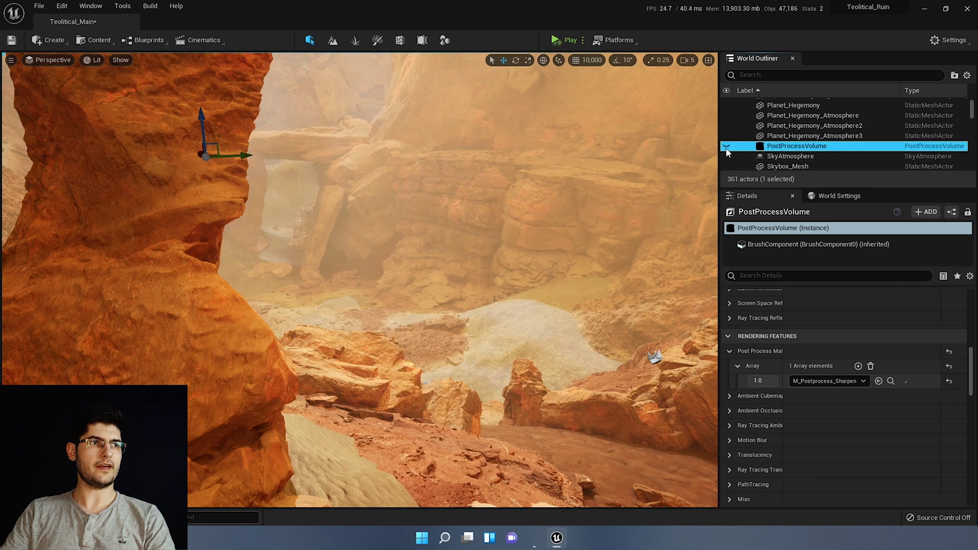
left_click(727, 147)
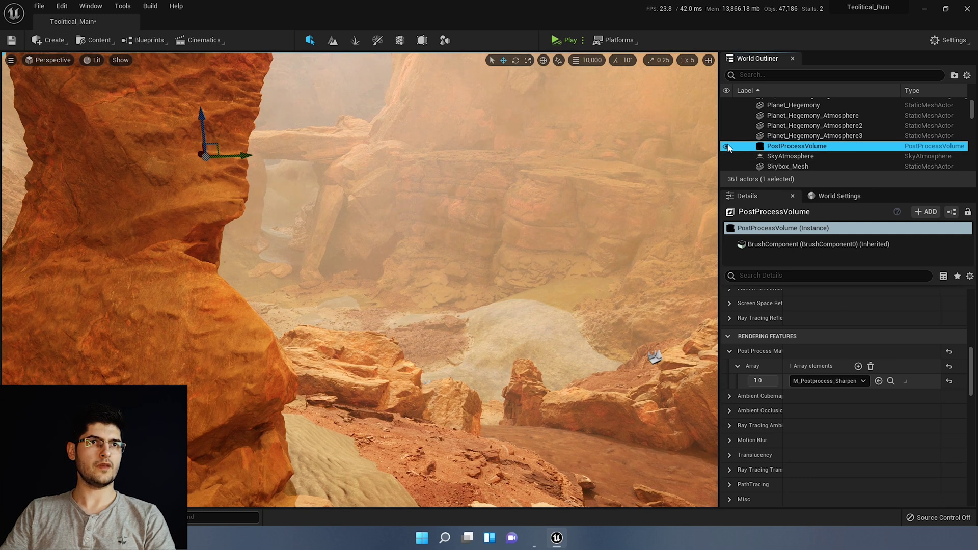
left_click(727, 147)
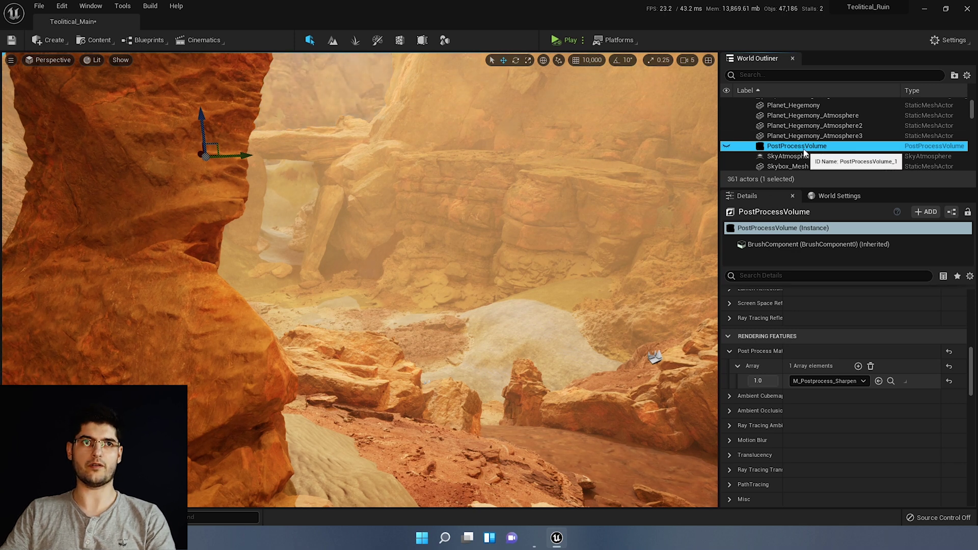
left_click(727, 147)
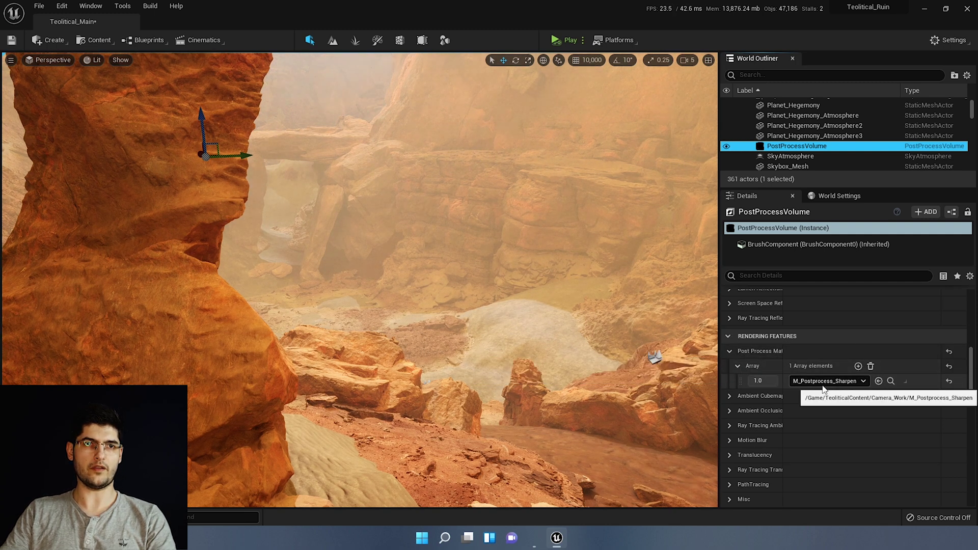
Locate the M_Postprocess_Sharpen material from the volume's post process array, open it, and examine its overall node graph
left_click(891, 382)
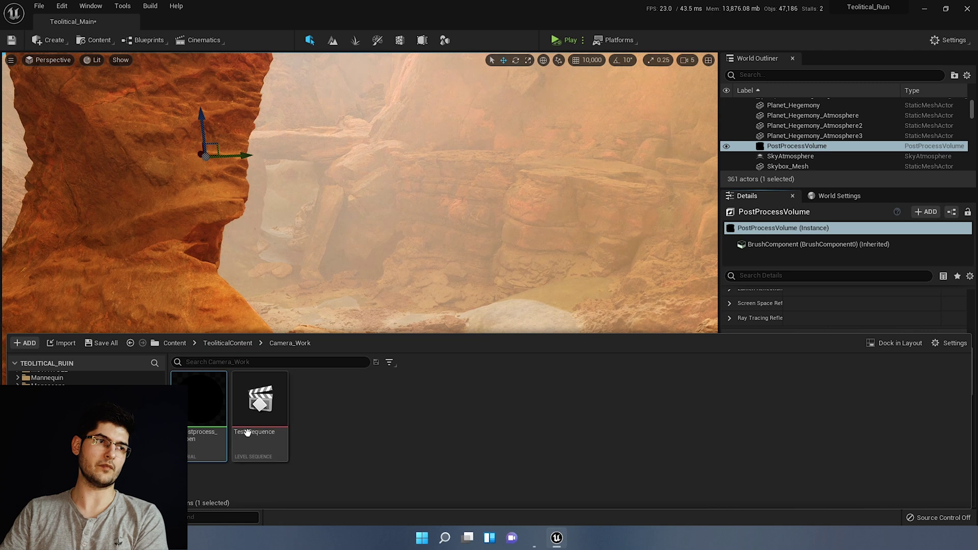
double_click(199, 416)
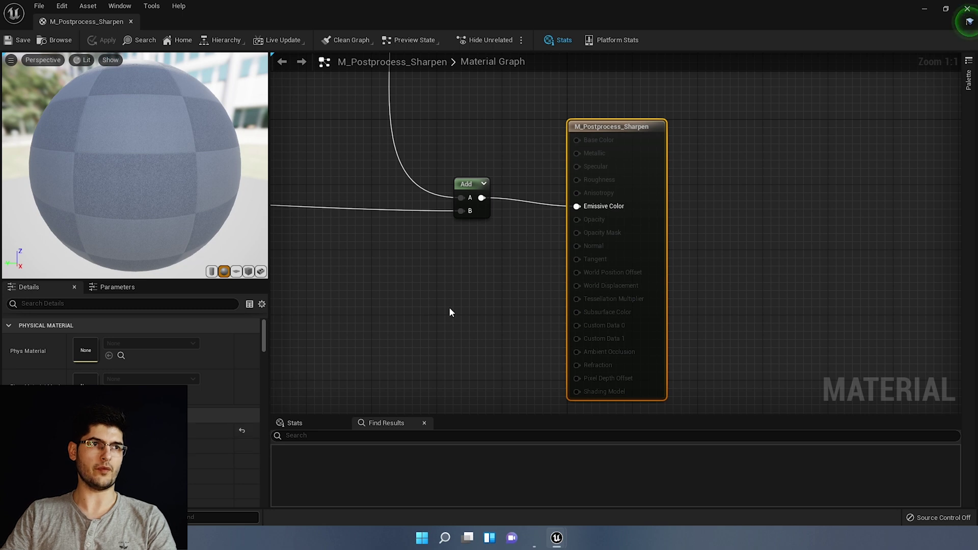
scroll(449, 307, "down", 5)
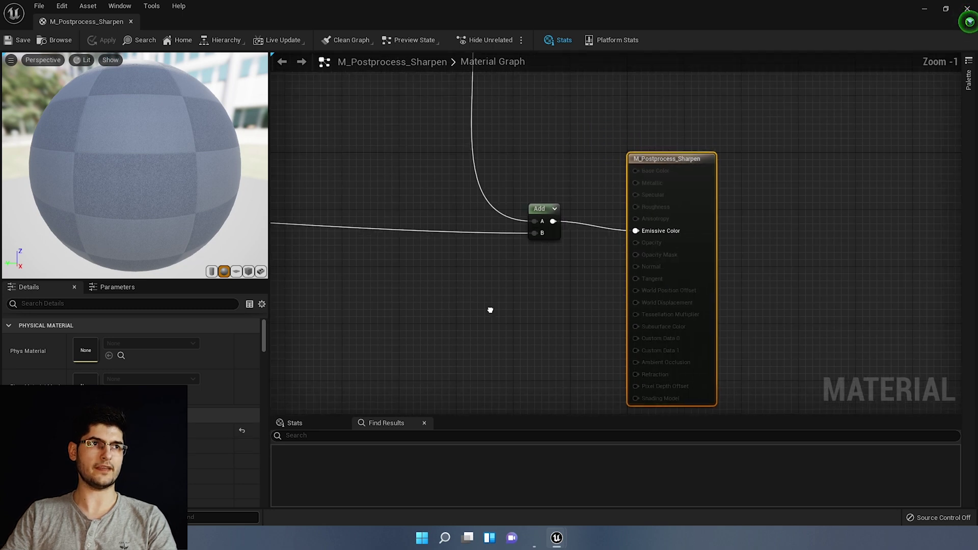
right_click(516, 275)
left_click(466, 215)
right_click_drag(466, 215, 645, 222)
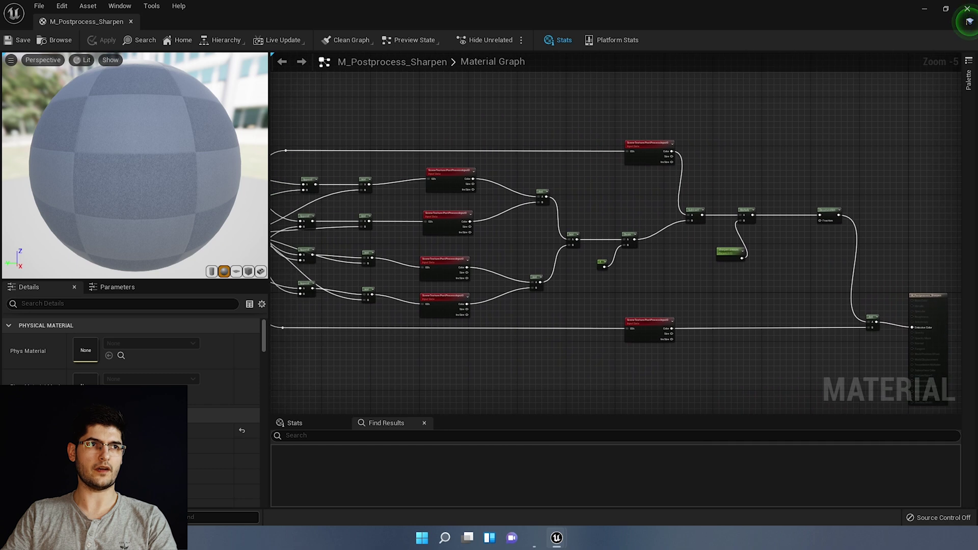
right_click_drag(521, 136, 707, 143)
right_click_drag(790, 222, 620, 214)
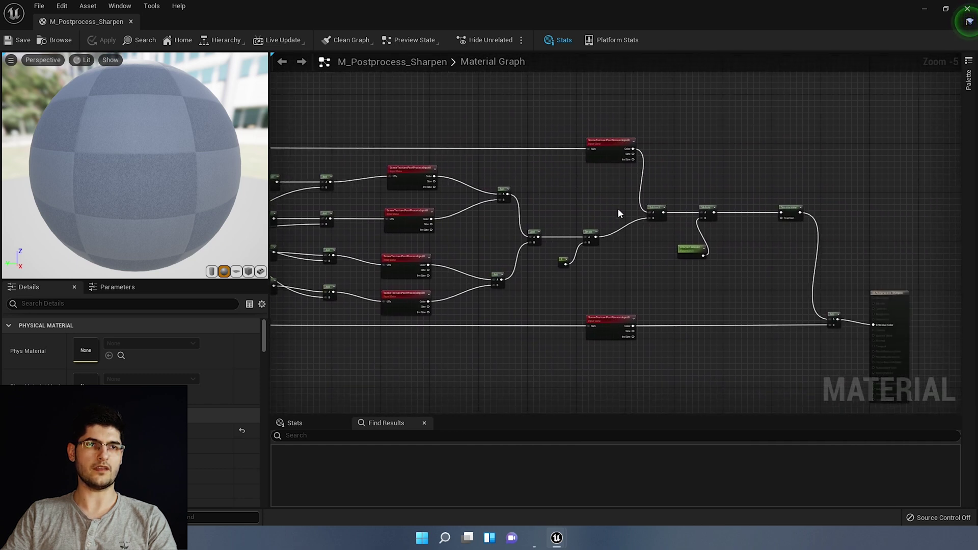
right_click_drag(842, 334, 677, 247)
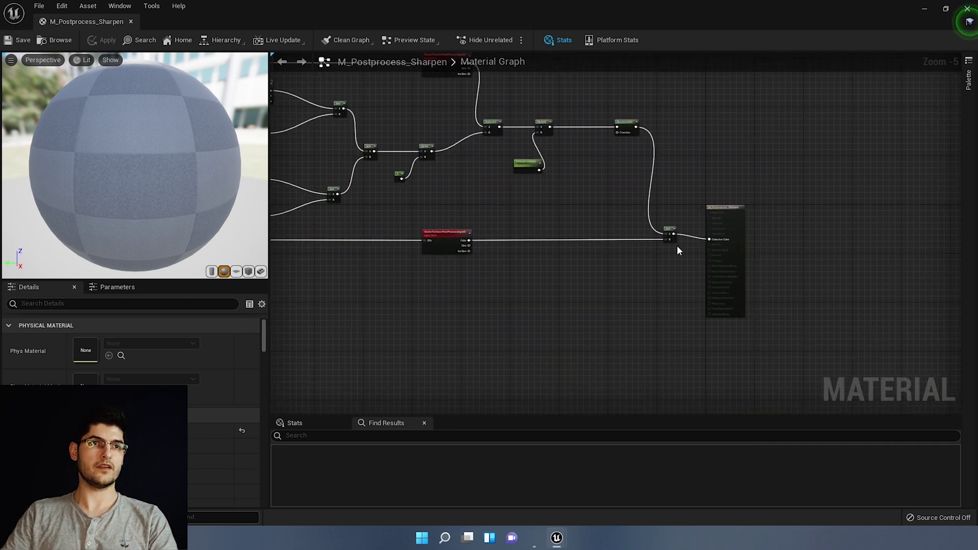
Examine the nodes feeding Emissive Color, including the sharpen amount parameter, and close the M_Postprocess_Sharpen material
scroll(677, 246, "up", 3)
scroll(661, 247, "up", 1)
left_click(689, 226)
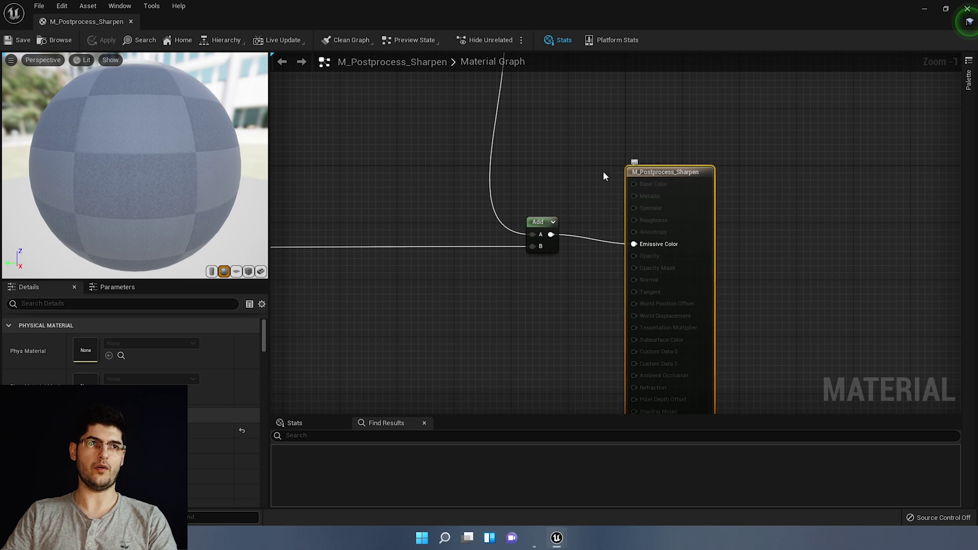
right_click_drag(462, 141, 542, 275)
scroll(451, 242, "down", 1)
right_click_drag(450, 242, 611, 260)
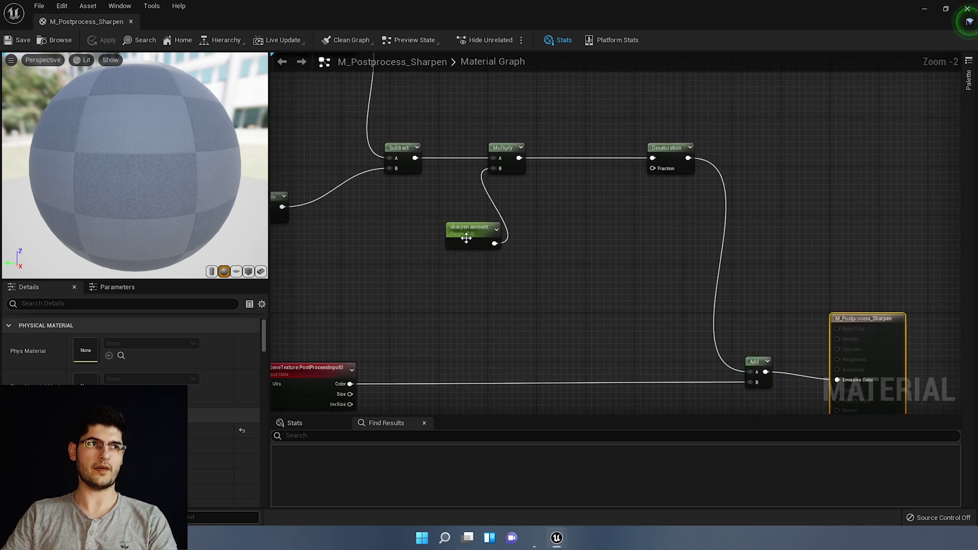
left_click(966, 14)
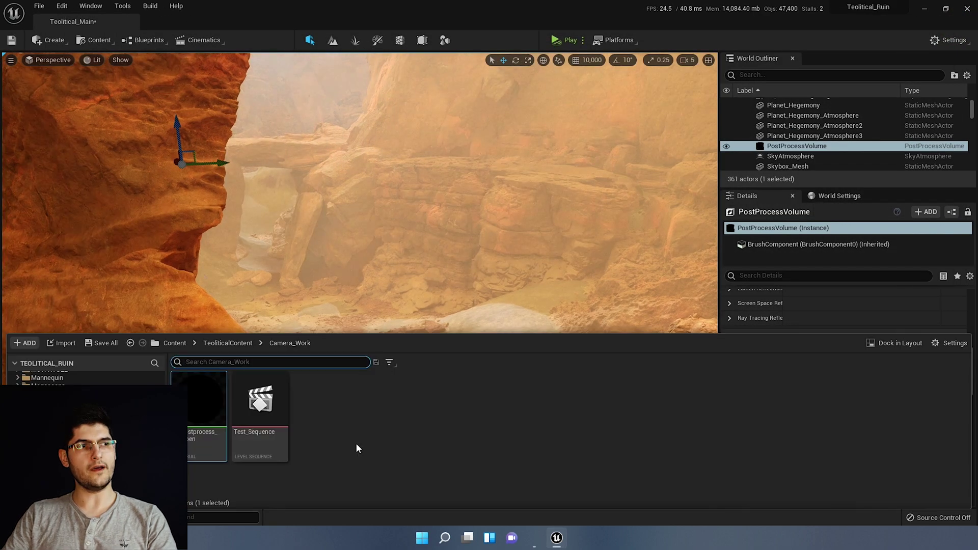
Create a new material named M_PostProcess_Tutorial in the Camera_Work folder
right_click(324, 431)
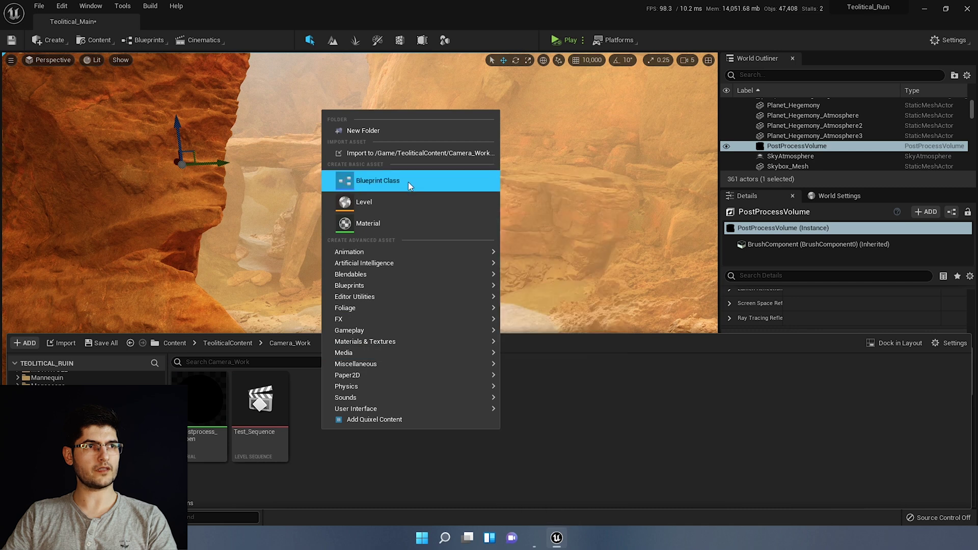
left_click(377, 222)
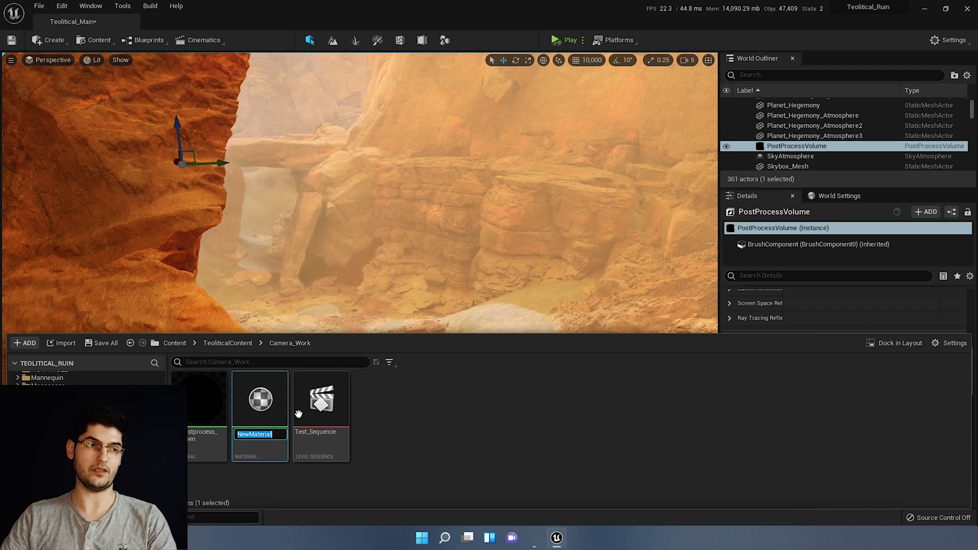
type("M_")
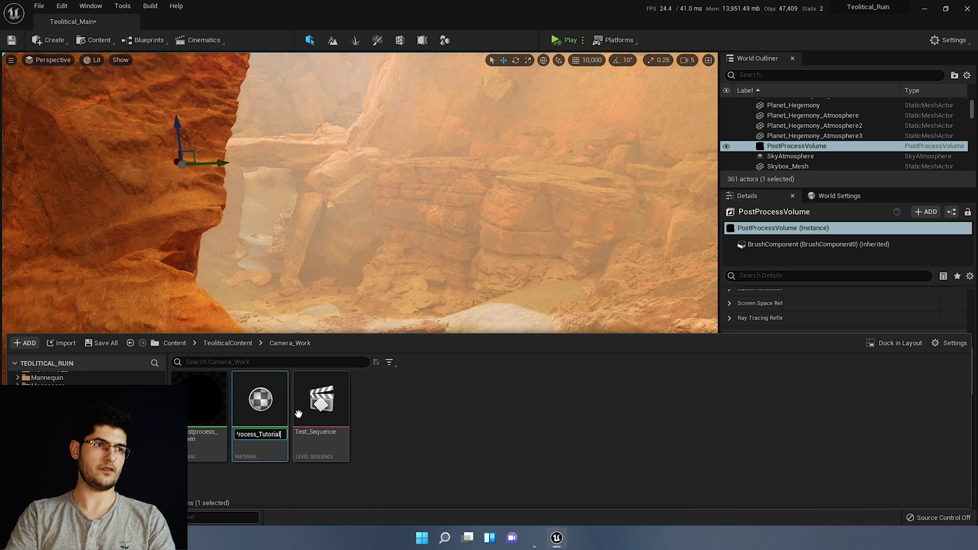
key("Return")
Open the M_PostProcess_Tutorial material for editing and select its output node
double_click(240, 421)
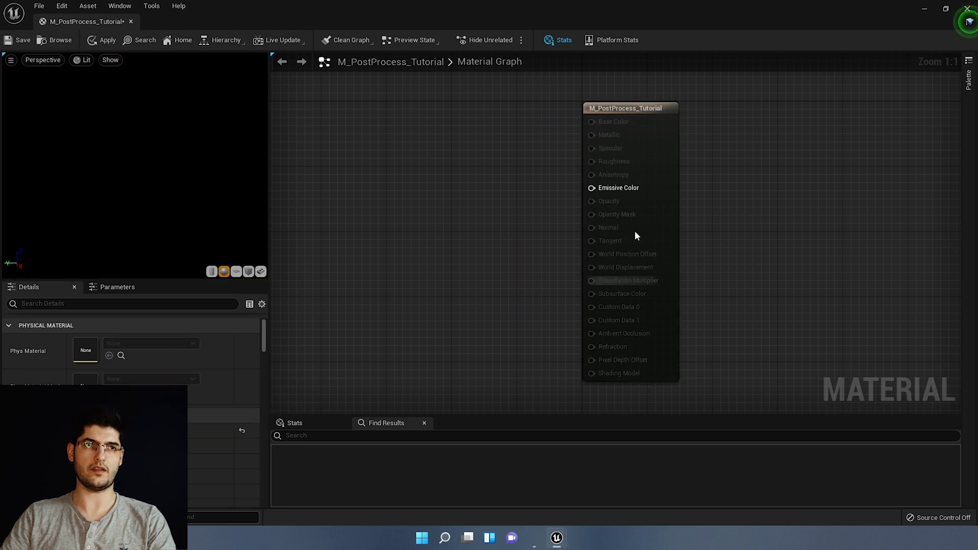
left_click(646, 271)
scroll(581, 207, "down", 2)
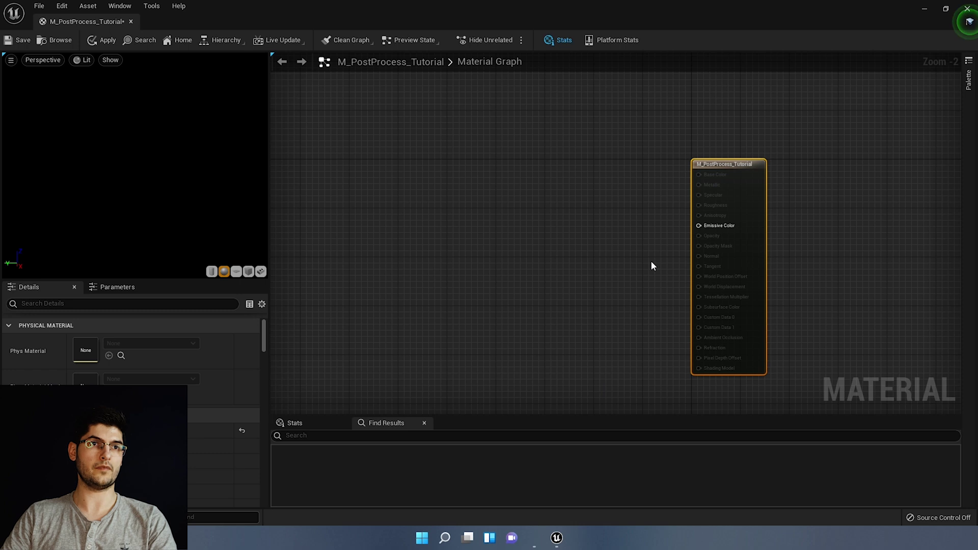
right_click_drag(469, 197, 561, 187)
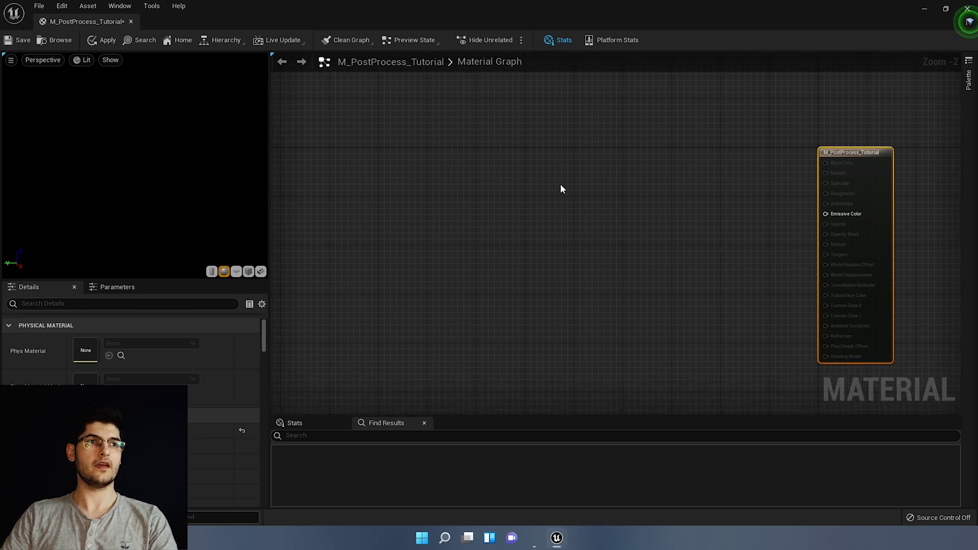
Add a TextureCoordinate node to the material graph and place it well to the left of the output node
scroll(529, 206, "down", 1)
right_click(530, 206)
type("texture")
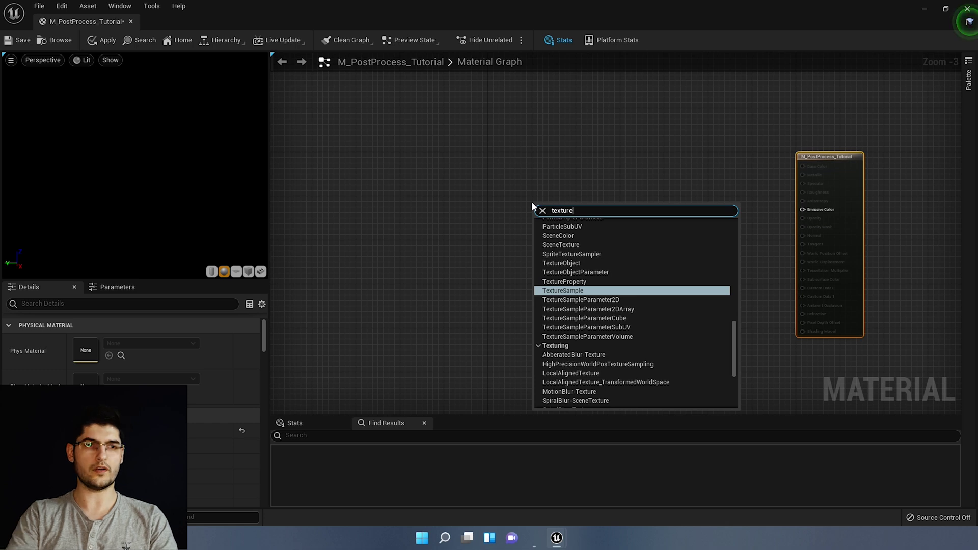
type("c")
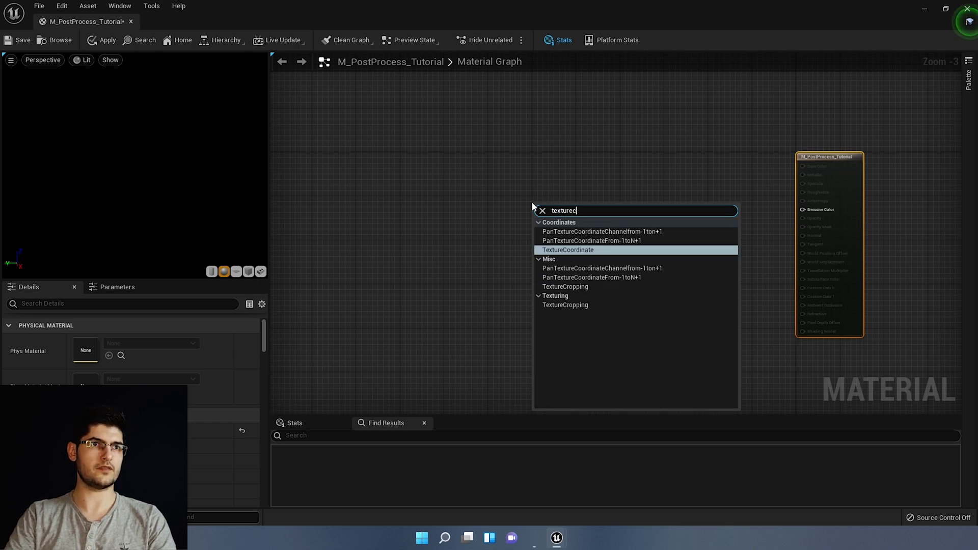
key("Return")
left_click_drag(533, 207, 343, 208)
right_click_drag(404, 121, 610, 122)
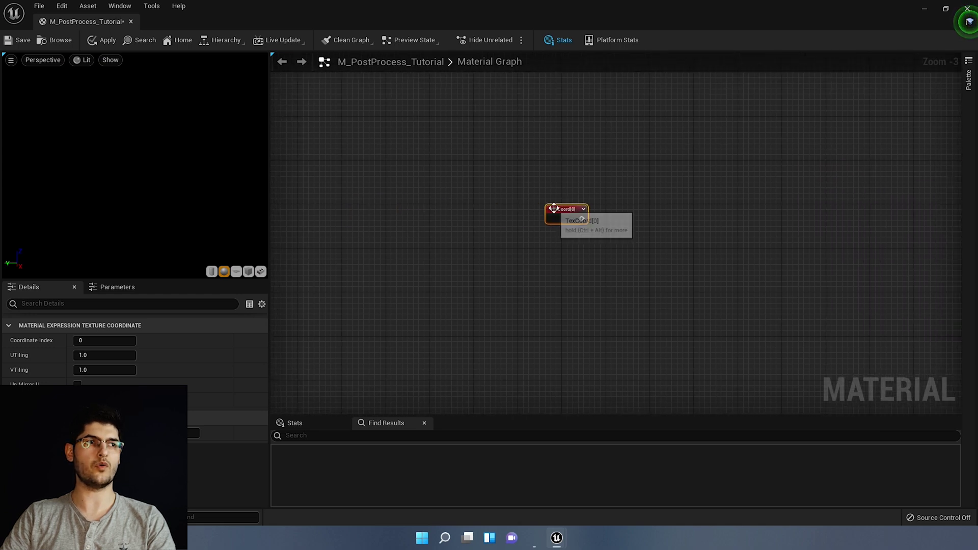
left_click_drag(553, 208, 419, 202)
right_click_drag(840, 283, 613, 243)
scroll(613, 242, "down", 1)
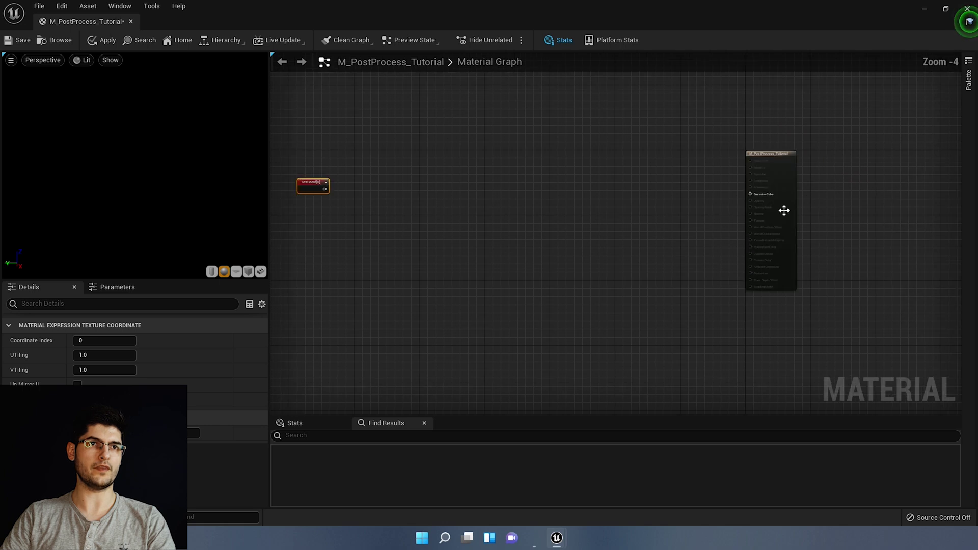
Add an AppendVector node to the right of the TexCoord node
right_click_drag(682, 184, 746, 192)
right_click_drag(480, 170, 570, 194)
scroll(570, 193, "up", 2)
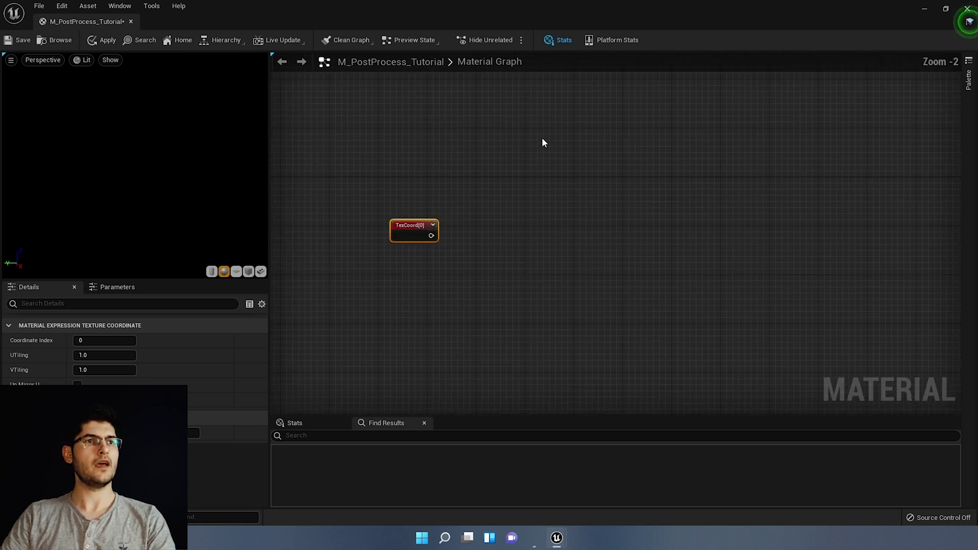
right_click(548, 145)
type("appe")
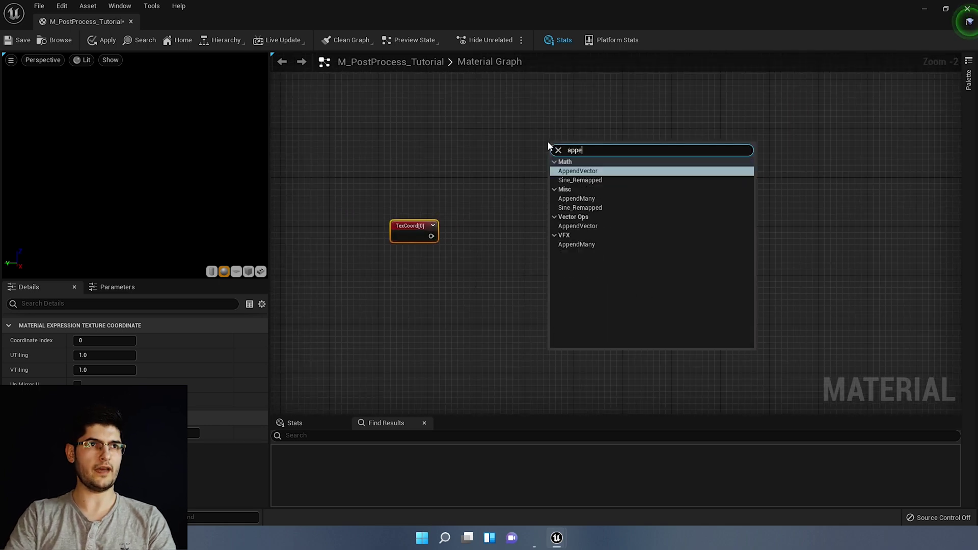
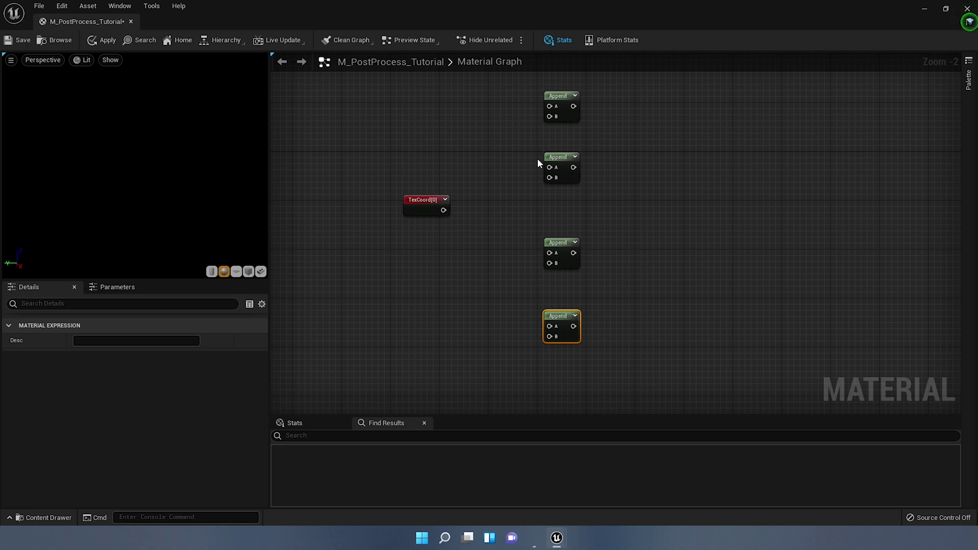
Place an Add node to the right of the Append column and duplicate it once
right_click_drag(683, 237, 607, 244)
left_click(607, 158)
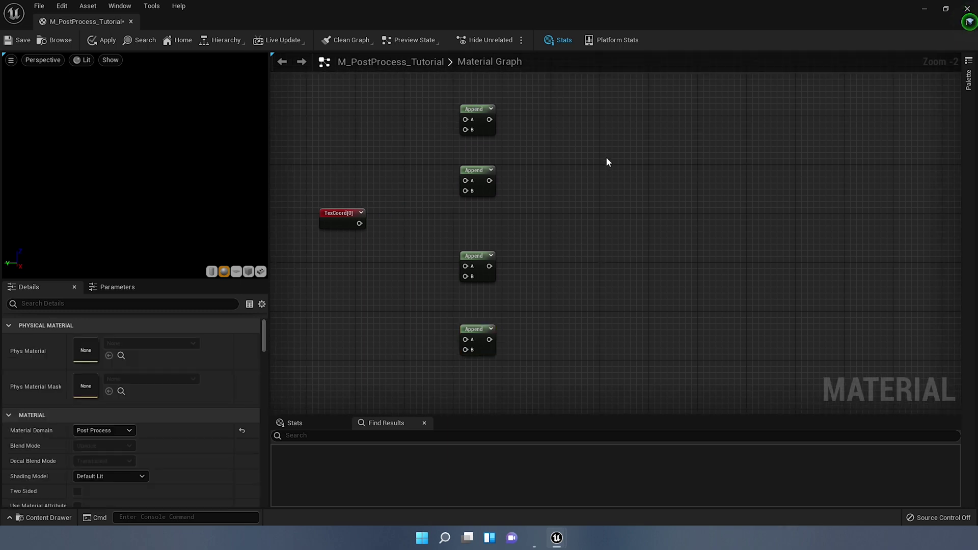
right_click(606, 158)
type("add")
key("Return")
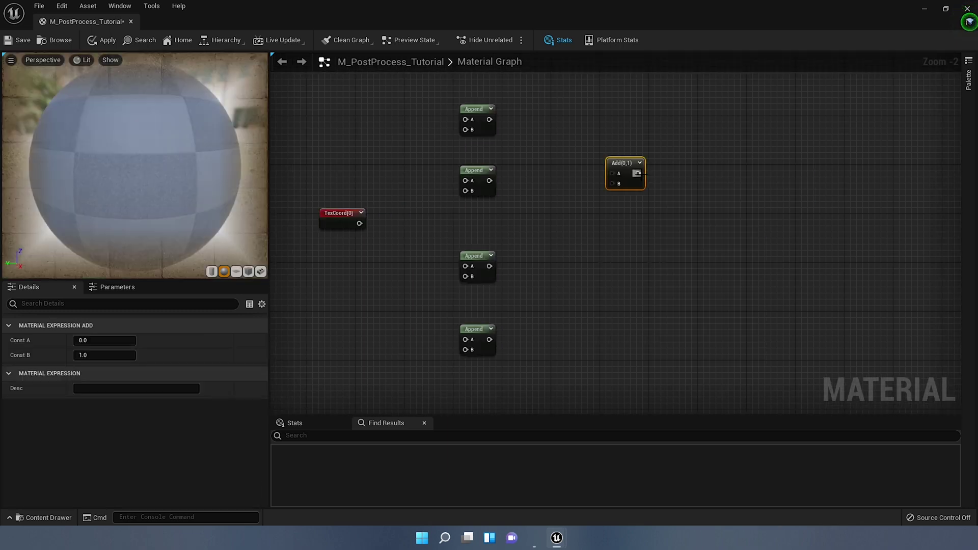
left_click_drag(623, 169, 633, 232)
key("ctrl+d")
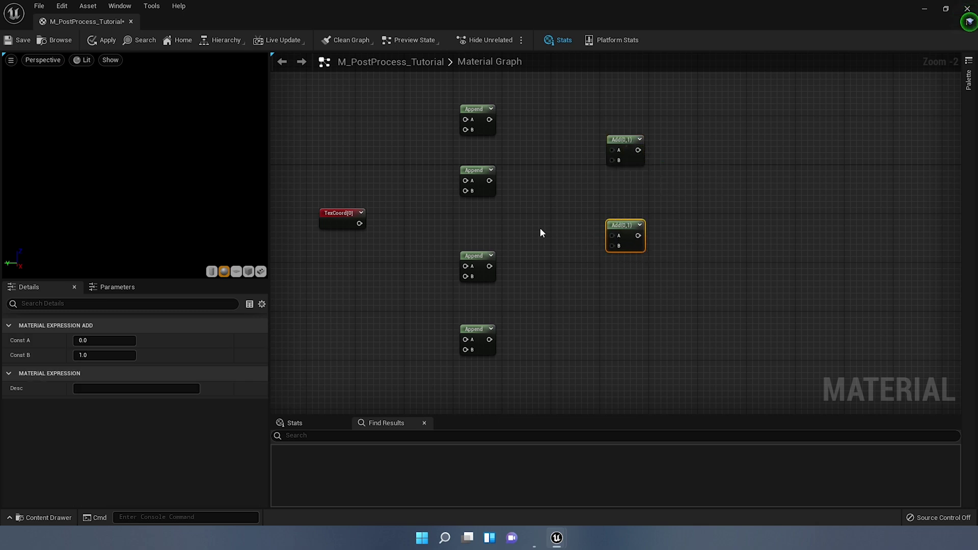
Duplicate a third Add node and line the three Add nodes up with the upper three Append nodes
key("ctrl+w")
left_click_drag(623, 278, 634, 310)
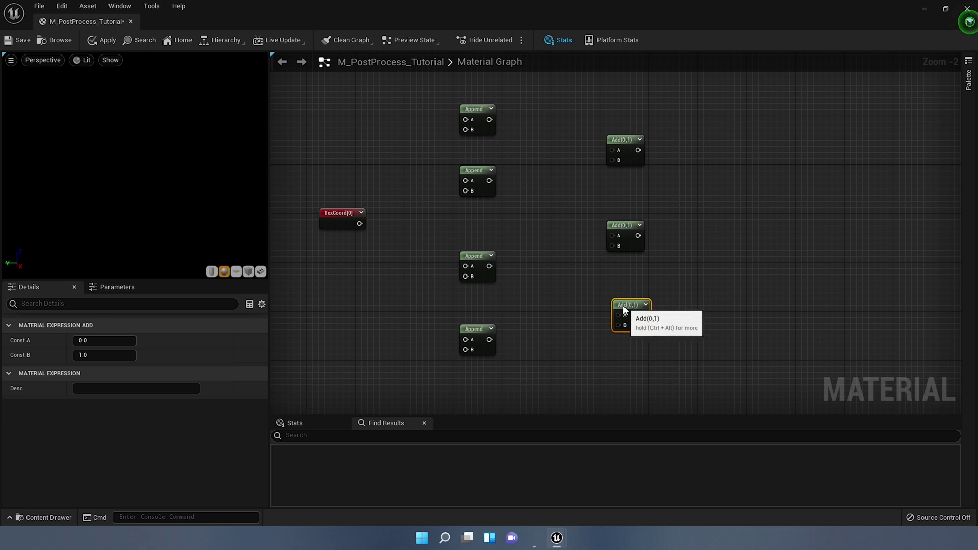
left_click_drag(632, 309, 622, 310)
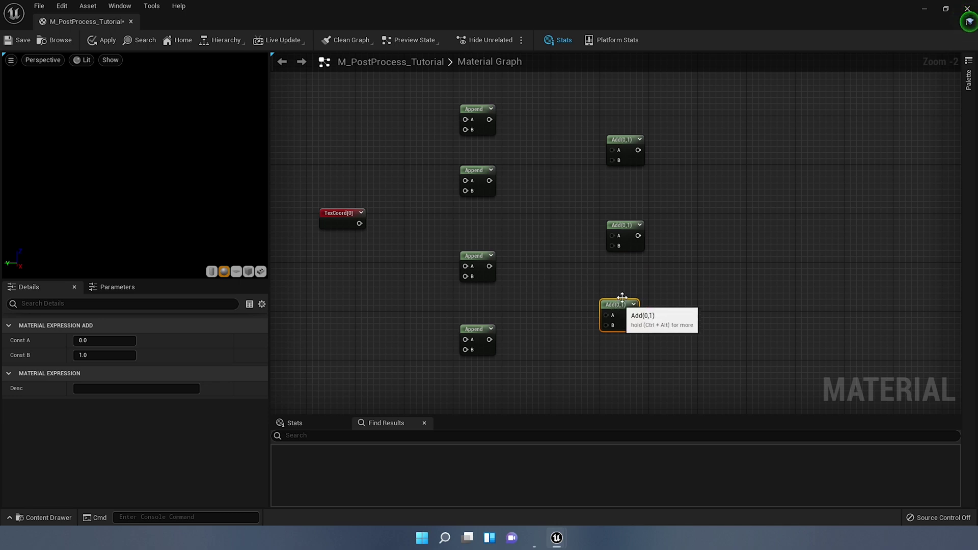
left_click_drag(620, 306, 633, 307)
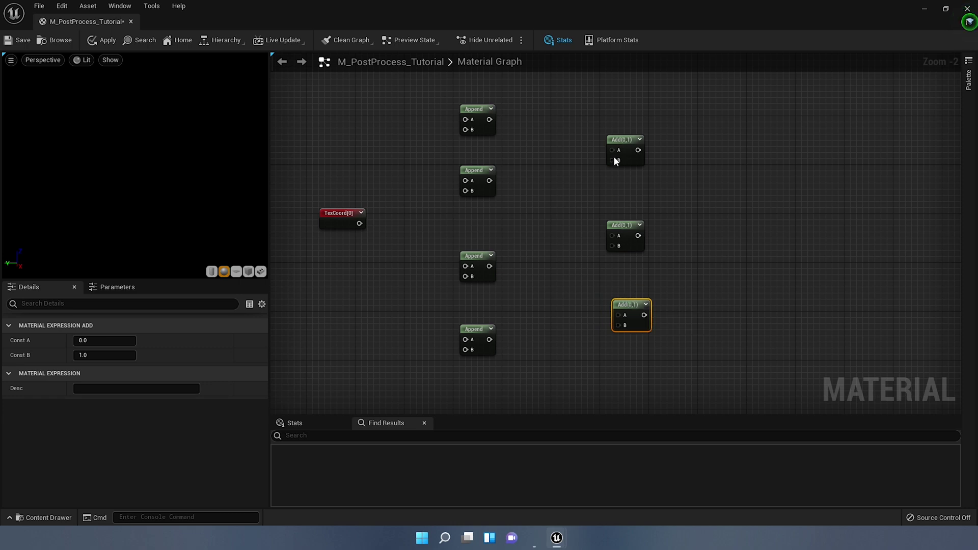
left_click_drag(629, 148, 629, 118)
left_click_drag(627, 237, 625, 181)
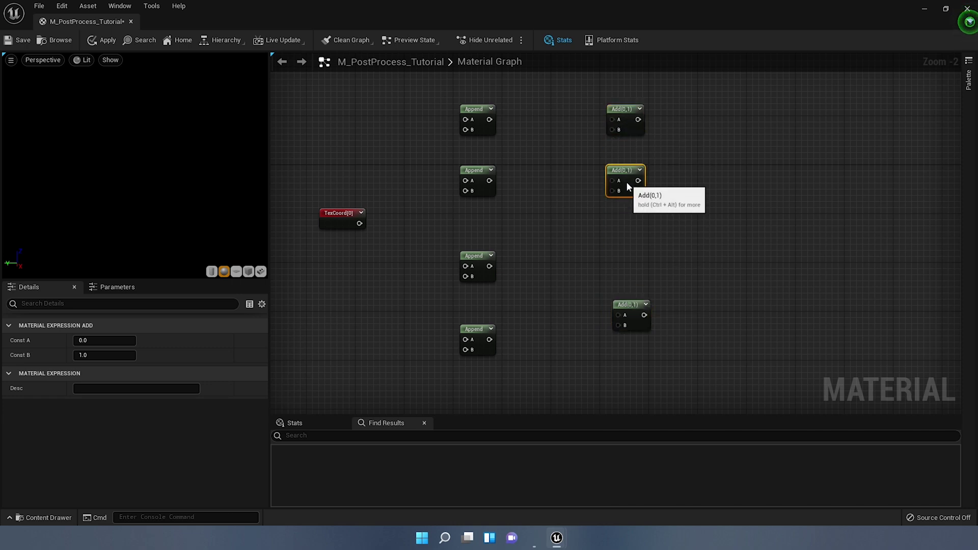
left_click_drag(630, 311, 631, 280)
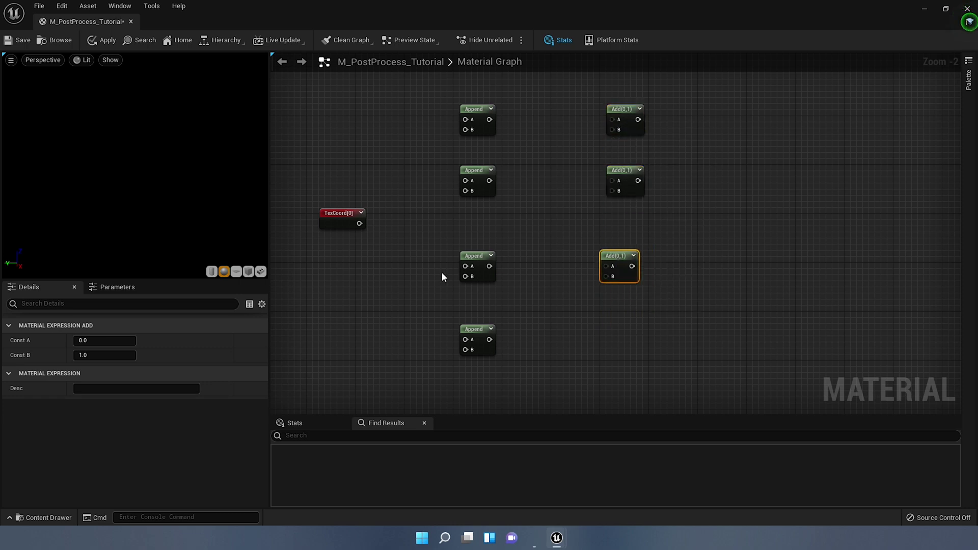
Duplicate a fourth Add node beside the lowest Append node and align the third Add node with the column
key("ctrl+d")
left_click_drag(539, 288, 624, 342)
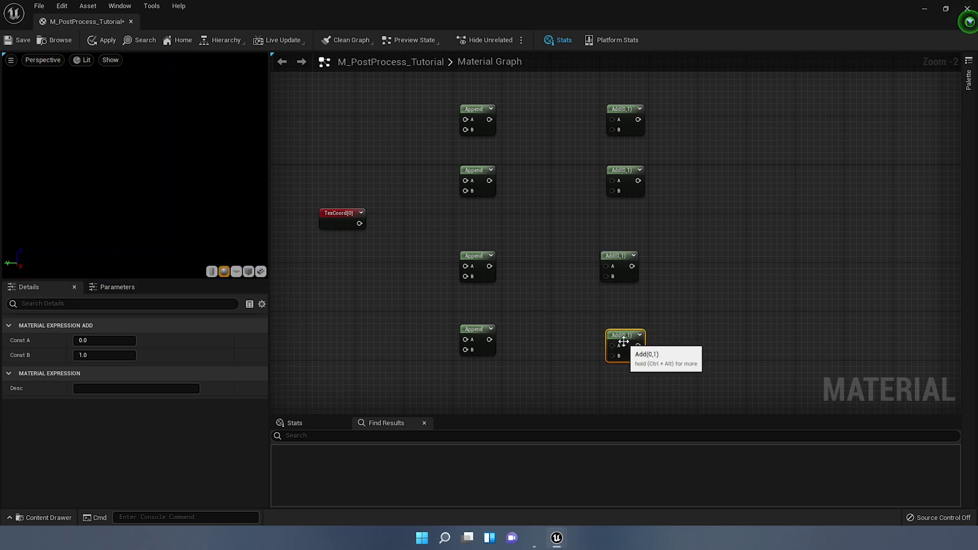
left_click_drag(622, 270, 628, 270)
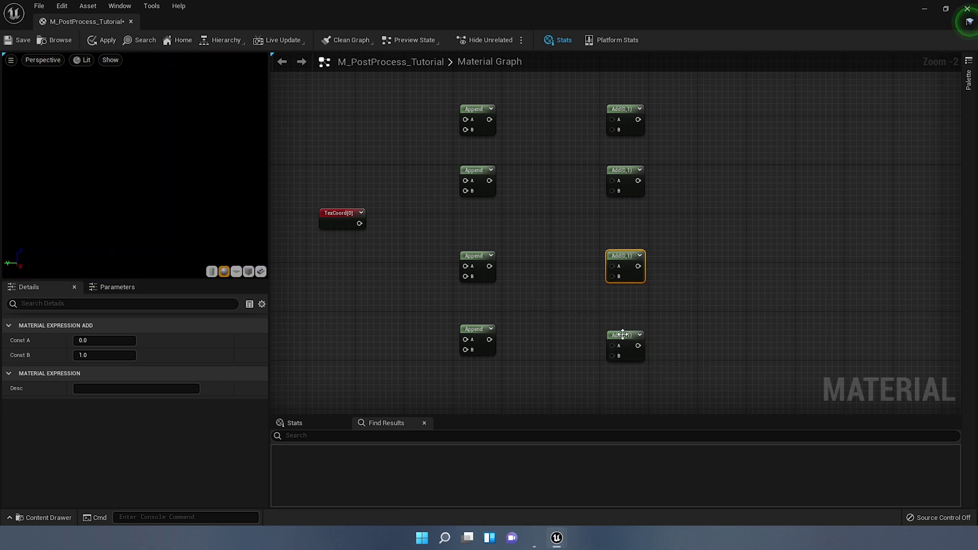
Add a SceneTexture node to the right of the top Add node and set its Scene Texture Id to PostProcessInput0
left_click(781, 300)
right_click_drag(781, 300, 689, 285)
right_click(643, 100)
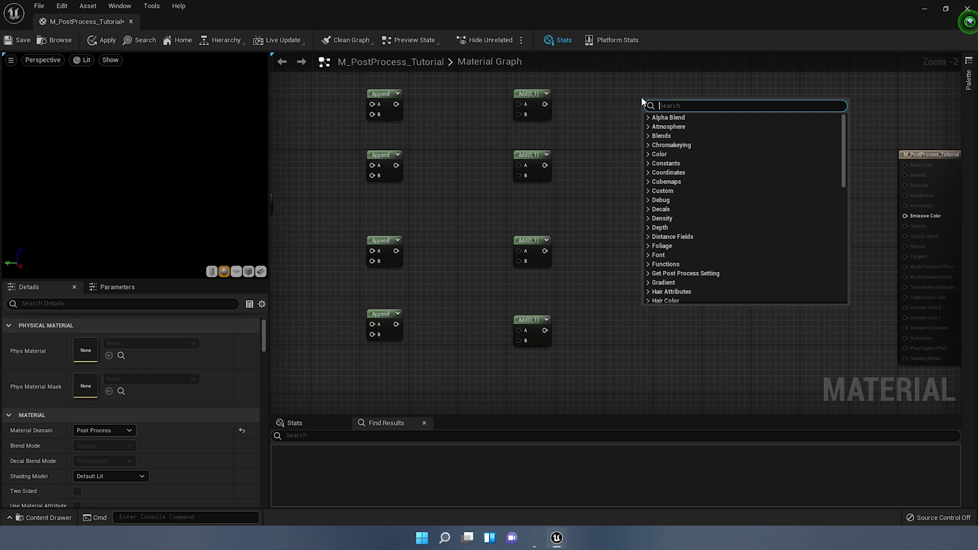
type("scenete")
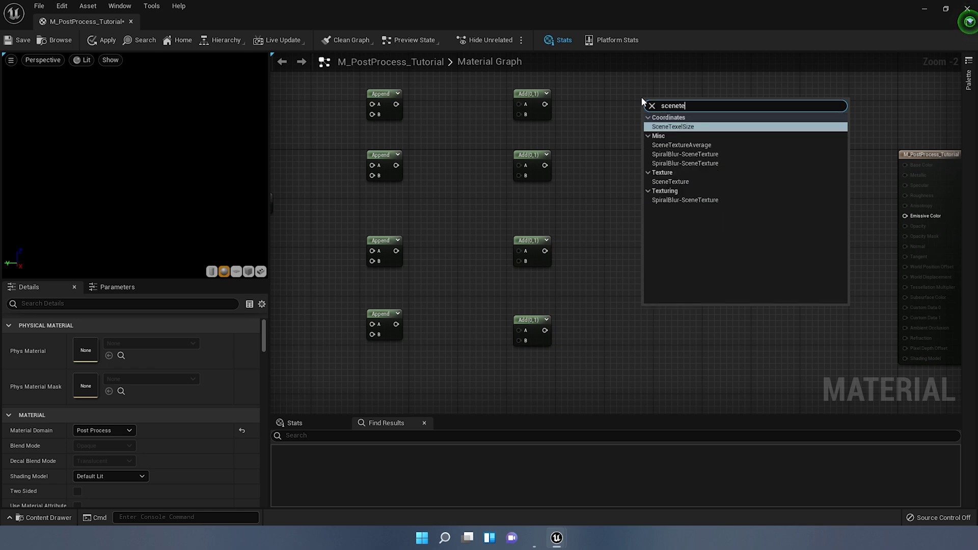
left_click(683, 182)
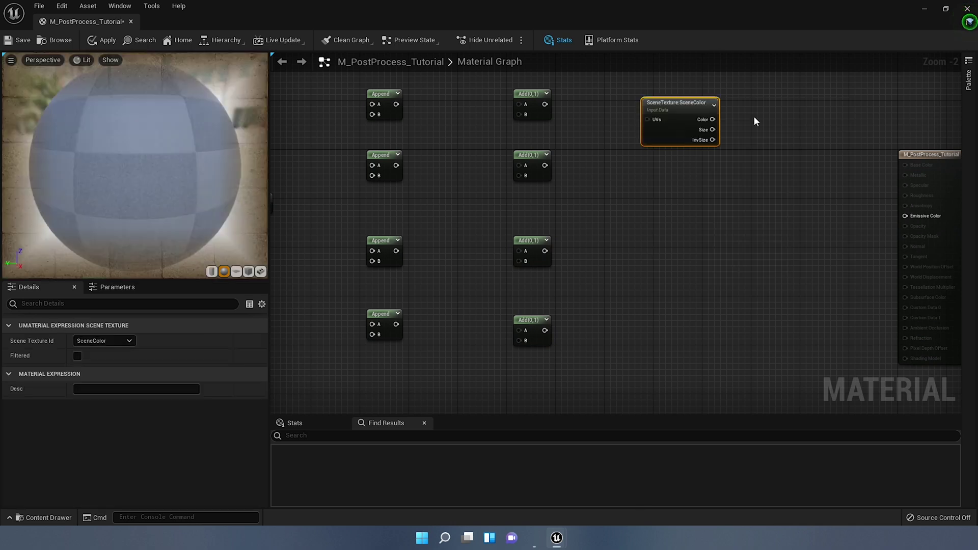
left_click(87, 341)
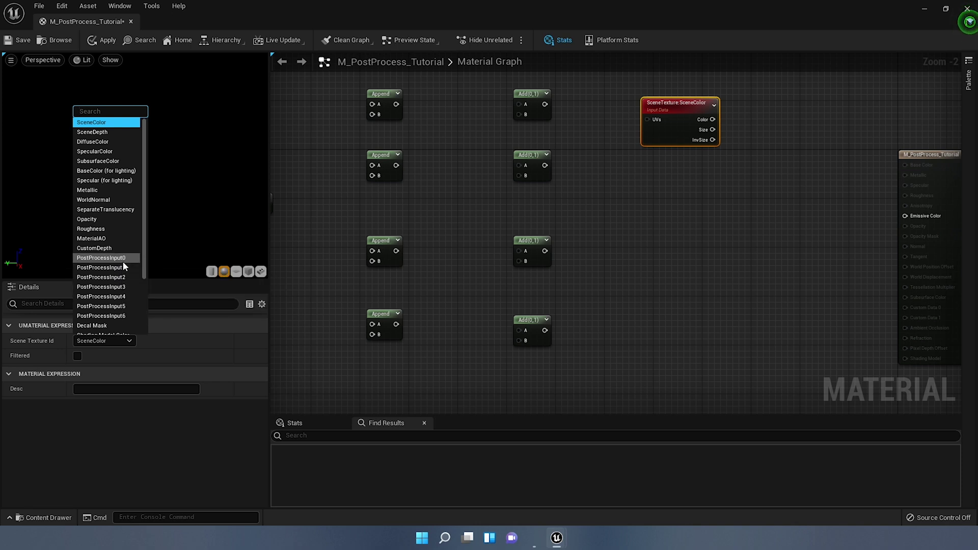
left_click(359, 185)
Duplicate the SceneTexture node three times and arrange the four in a column beside the Add nodes
key("ctrl+d")
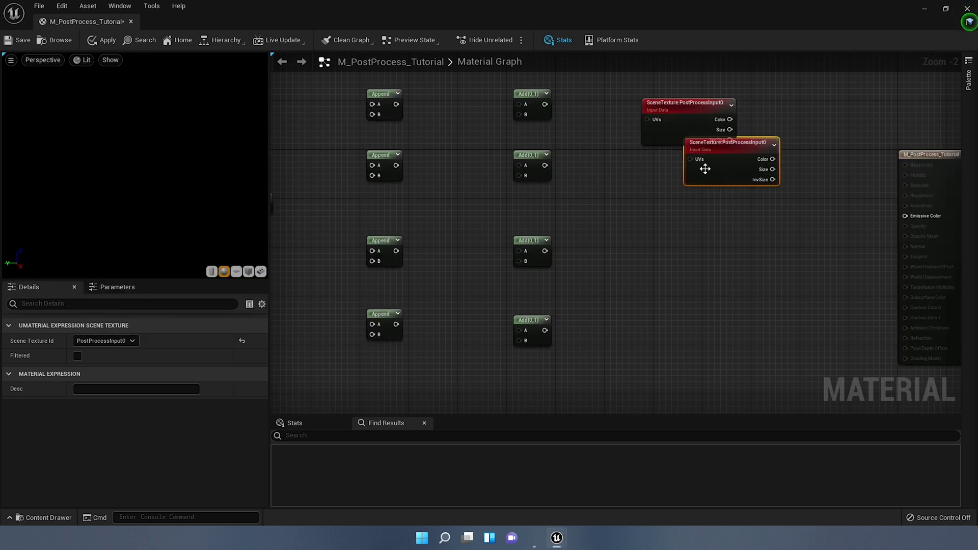
left_click_drag(711, 175, 675, 215)
key("ctrl+d")
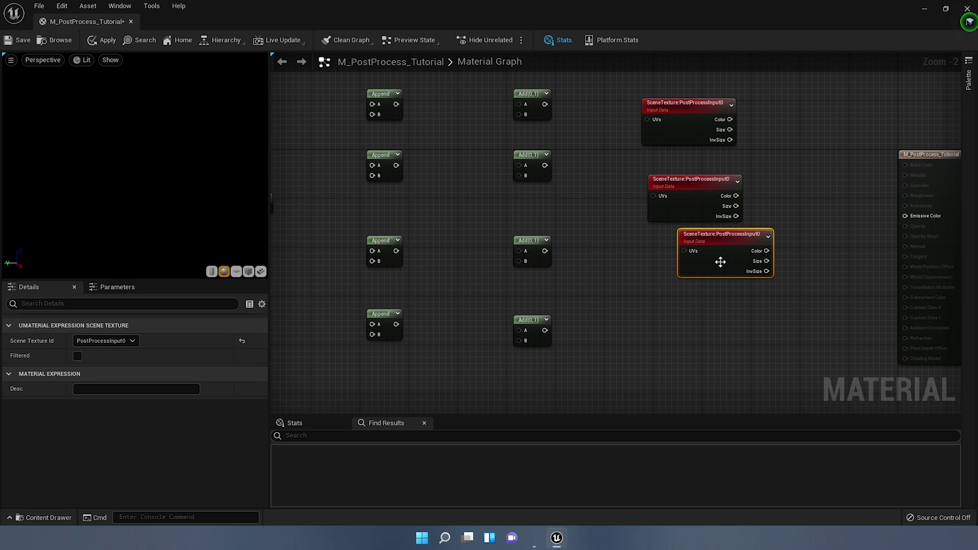
left_click_drag(691, 247, 693, 310)
key("ctrl+d")
left_click_drag(714, 344, 696, 382)
scroll(747, 247, "down", 1)
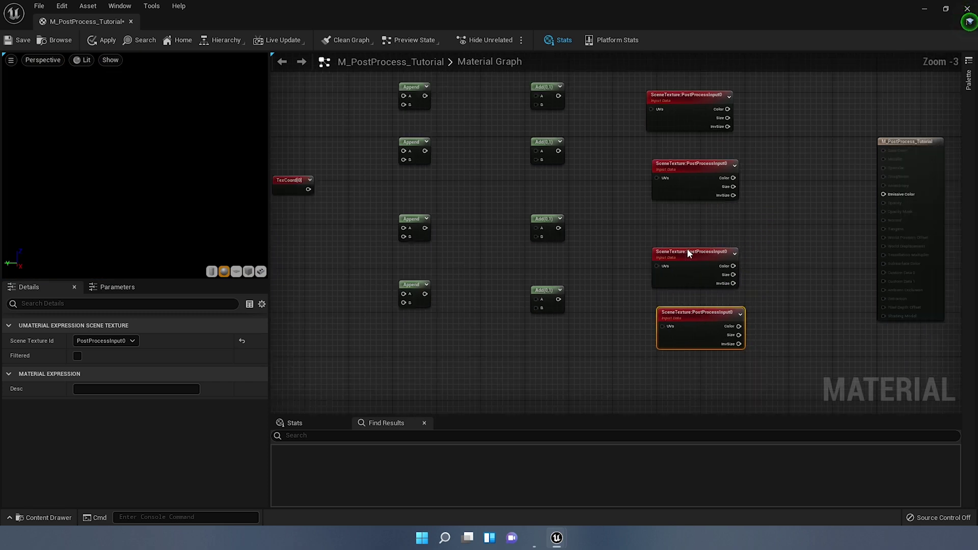
left_click_drag(692, 262, 693, 249)
left_click_drag(717, 331, 707, 331)
Move the M_PostProcess_Tutorial output node farther right to leave room after the SceneTexture nodes
right_click_drag(861, 278, 743, 301)
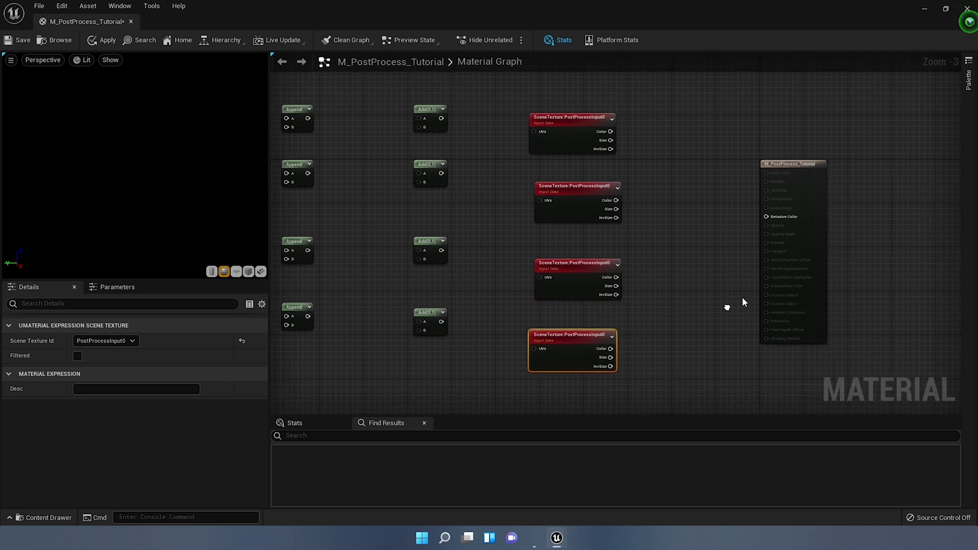
left_click_drag(825, 243, 935, 243)
right_click_drag(783, 236, 701, 188)
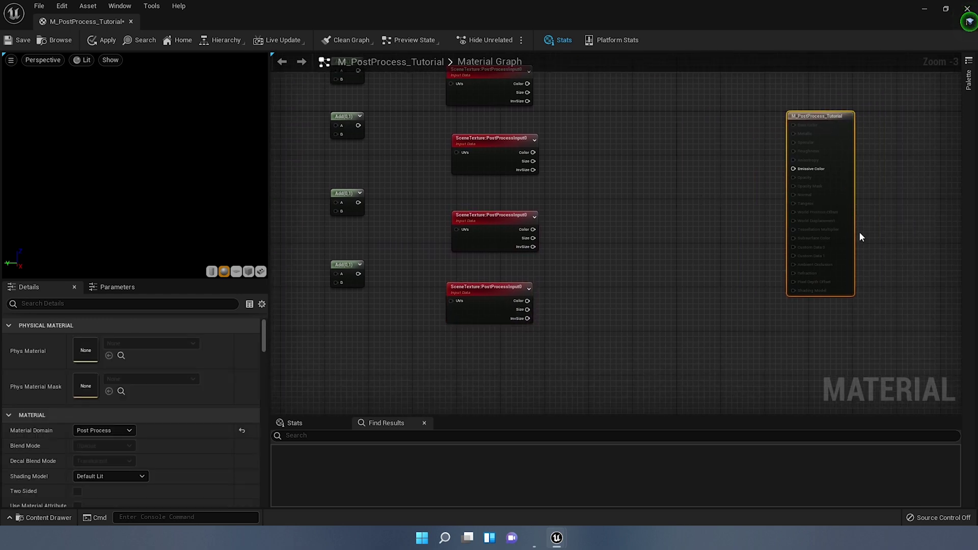
left_click_drag(845, 197, 857, 196)
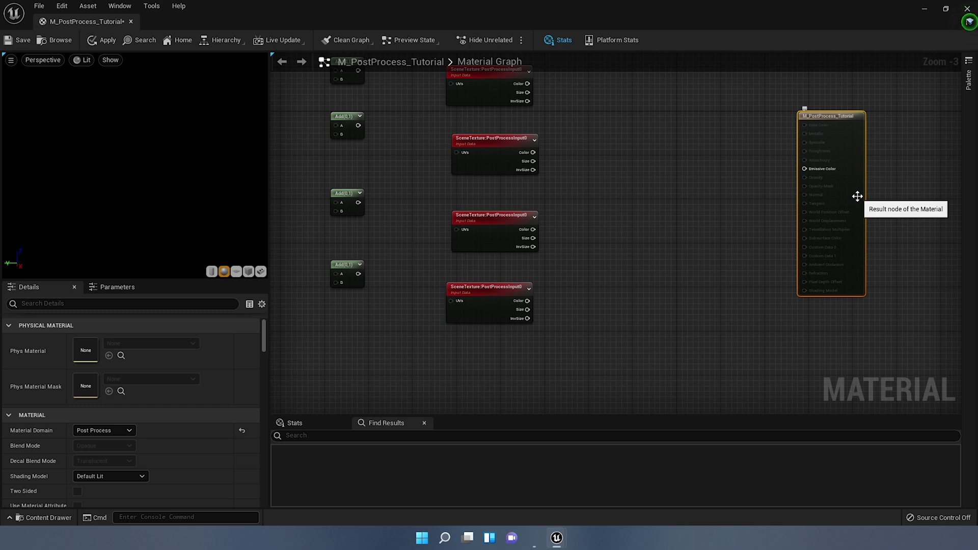
Connect the output of each of the four Add nodes to the UVs input of its neighbouring SceneTexture node
right_click_drag(423, 154, 583, 224)
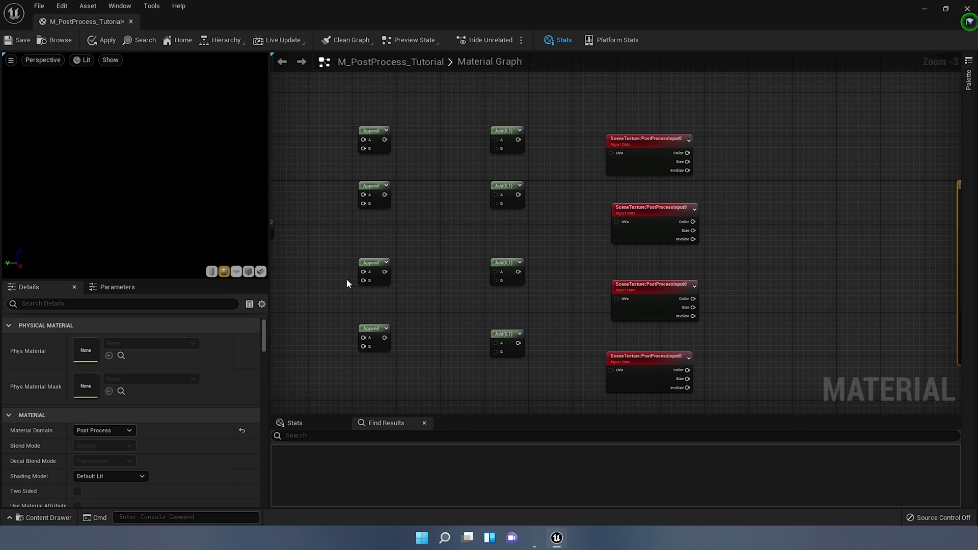
right_click_drag(346, 284, 532, 239)
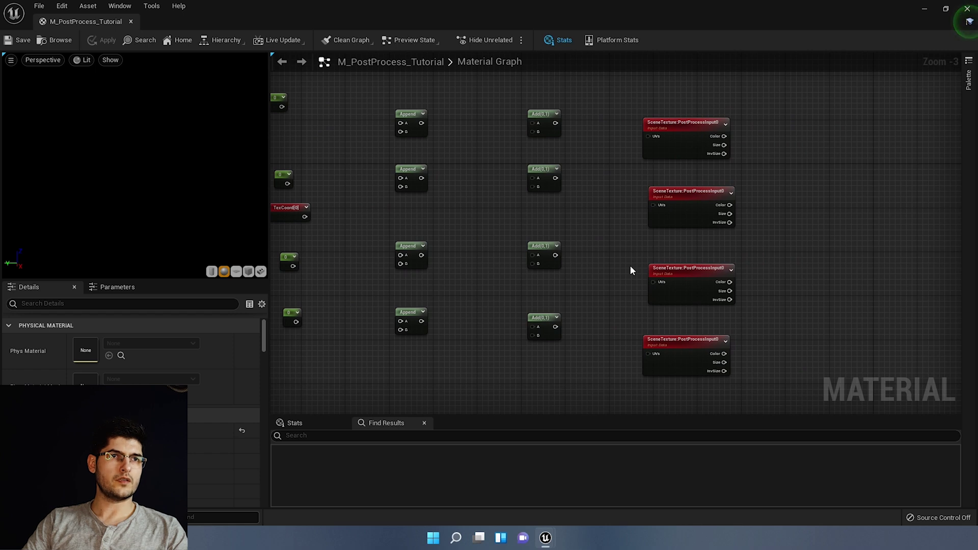
right_click_drag(544, 214, 567, 217)
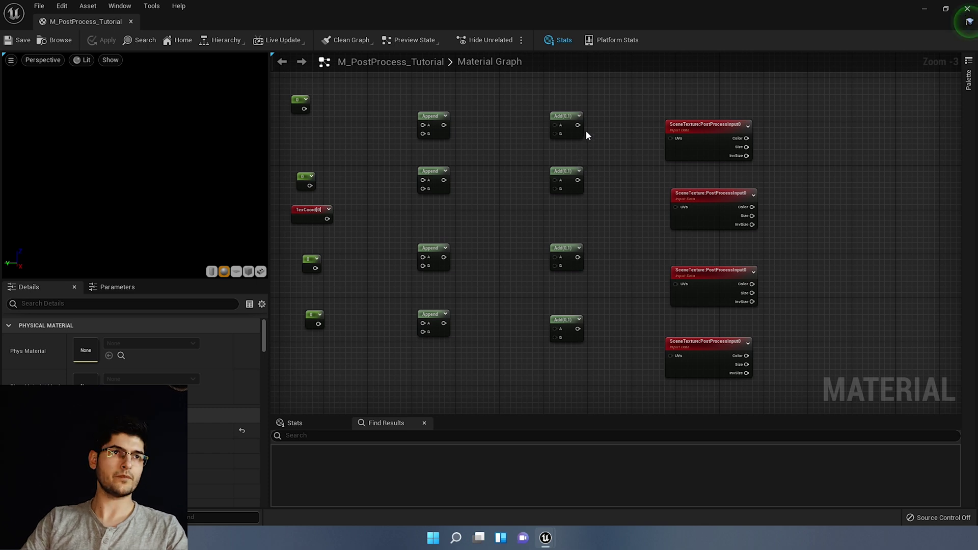
left_click_drag(578, 125, 672, 139)
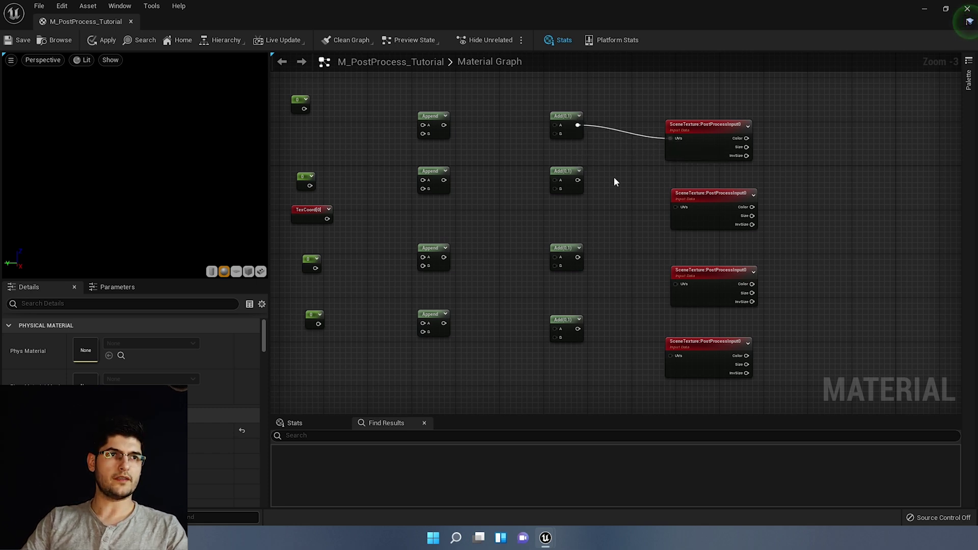
left_click_drag(582, 180, 676, 206)
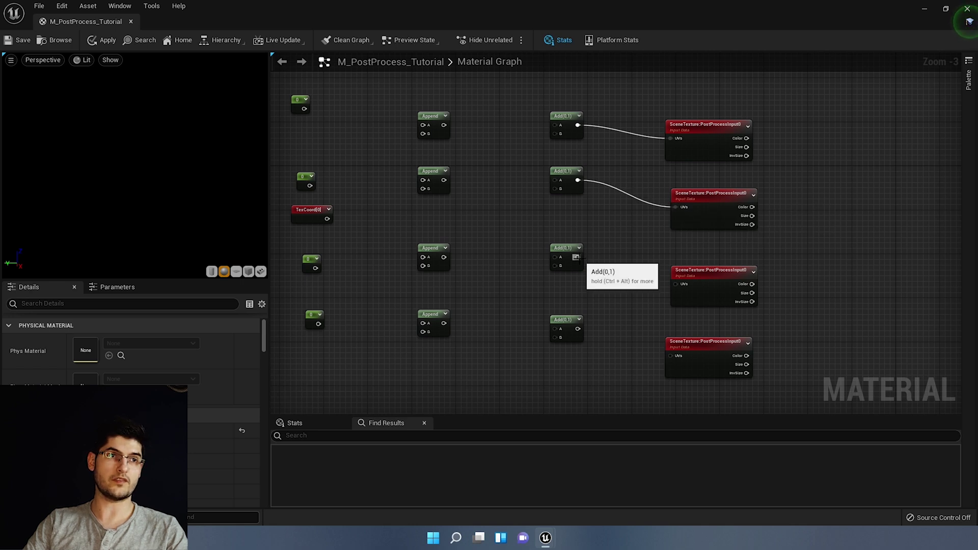
left_click_drag(578, 257, 675, 284)
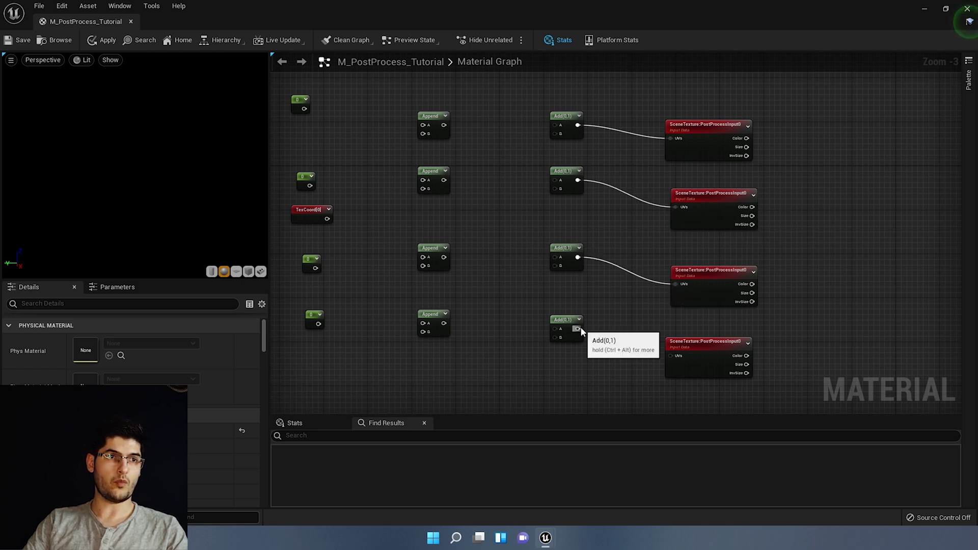
left_click_drag(578, 328, 671, 356)
Move the topmost Constant node down beside the first Append node, directly above the second Constant node
right_click_drag(629, 289, 712, 278)
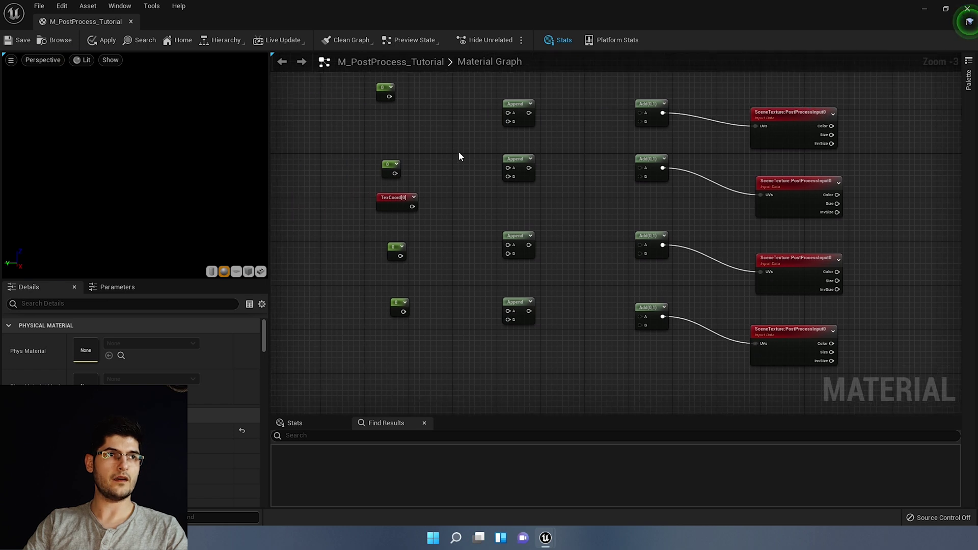
right_click_drag(459, 153, 465, 185)
left_click_drag(391, 122, 396, 149)
left_click(421, 167)
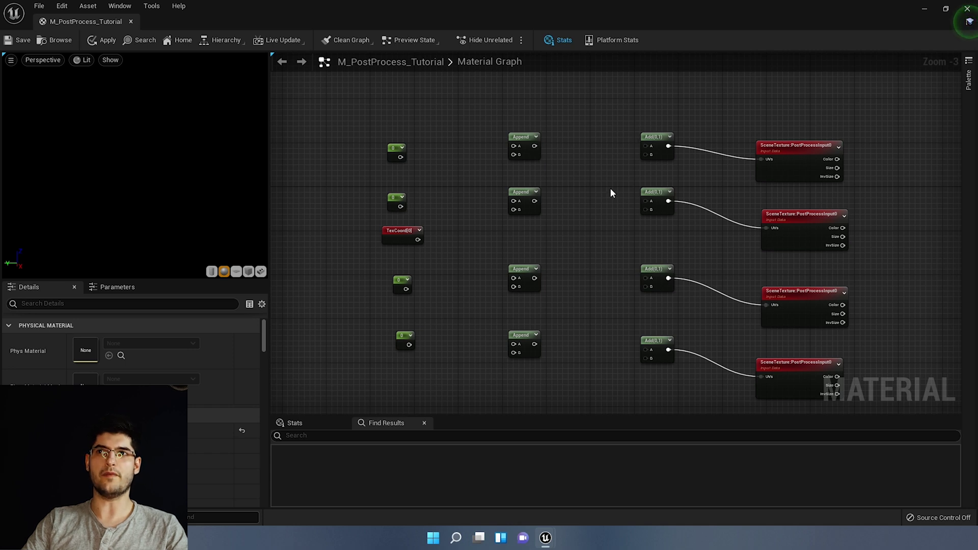
Connect the topmost Constant to input A of the first two Append nodes, and the second Constant to input B of the first Append
left_click_drag(400, 157, 525, 202)
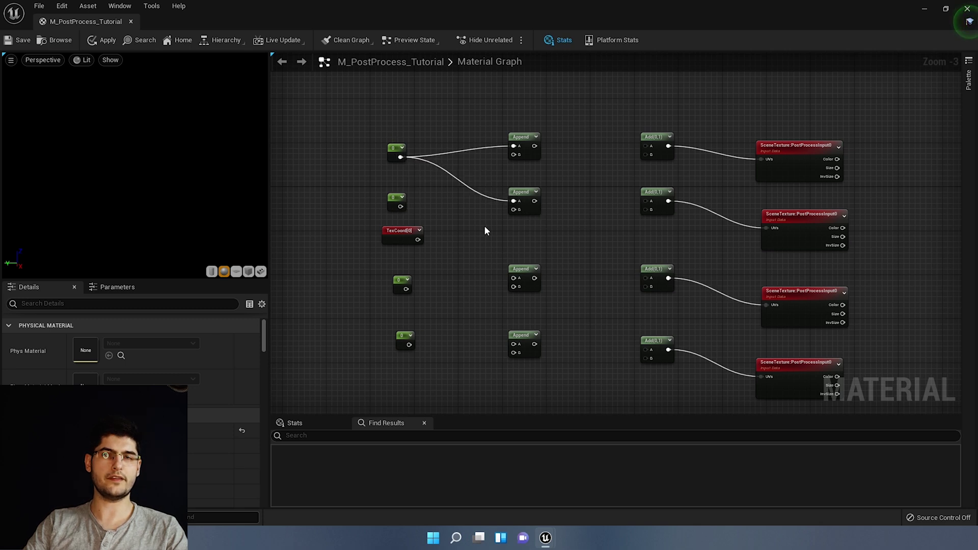
right_click_drag(484, 225, 495, 203)
left_click(410, 185)
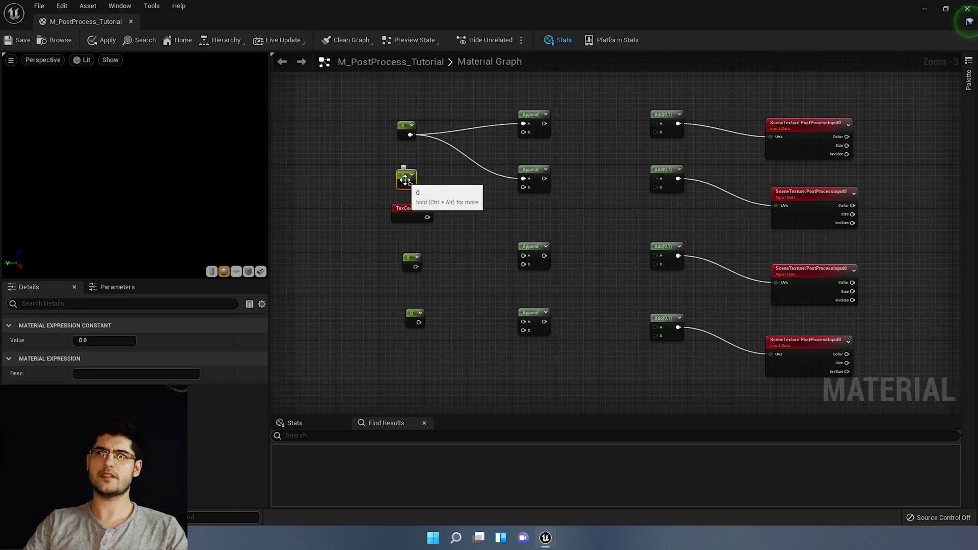
left_click_drag(410, 184, 522, 134)
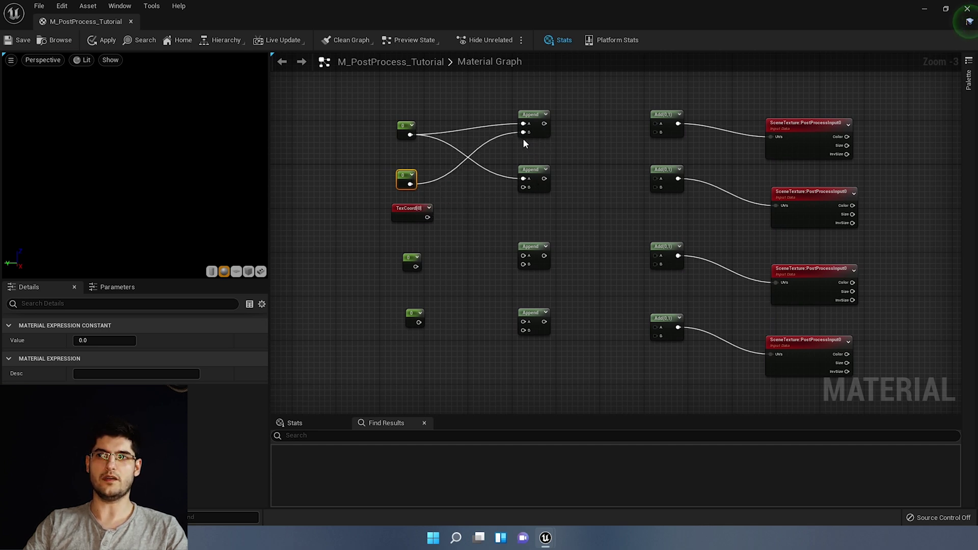
Connect the second Constant to input B of the fourth Add node
right_click_drag(460, 183, 448, 175)
left_click_drag(401, 179, 646, 331)
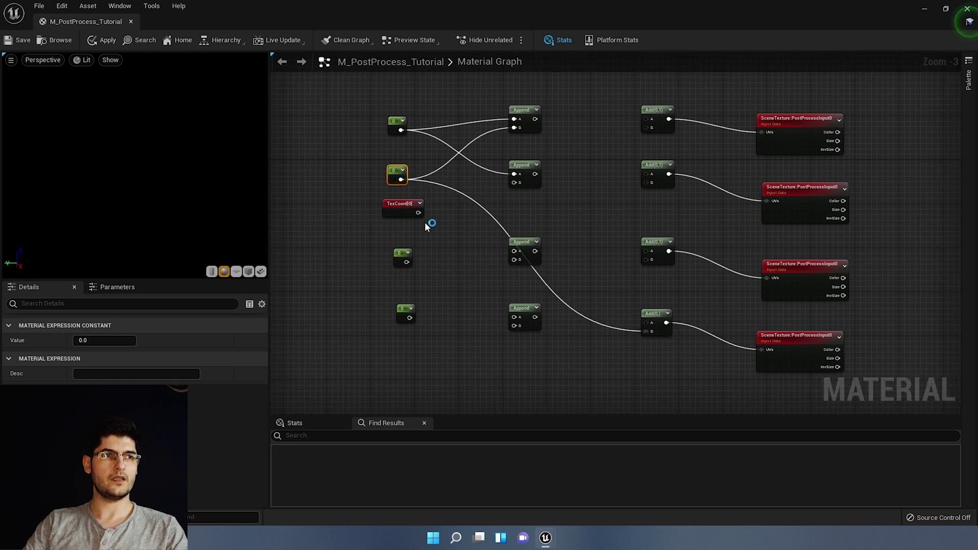
Connect TexCoord to input B of the first two Add nodes, and the first Append's output to the first Add's input A
left_click_drag(419, 213, 650, 182)
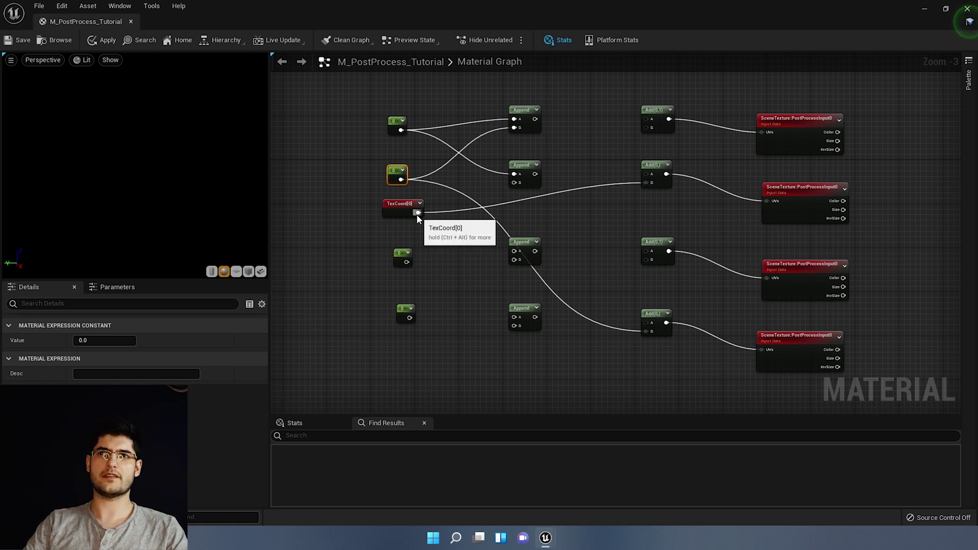
left_click_drag(417, 214, 647, 127)
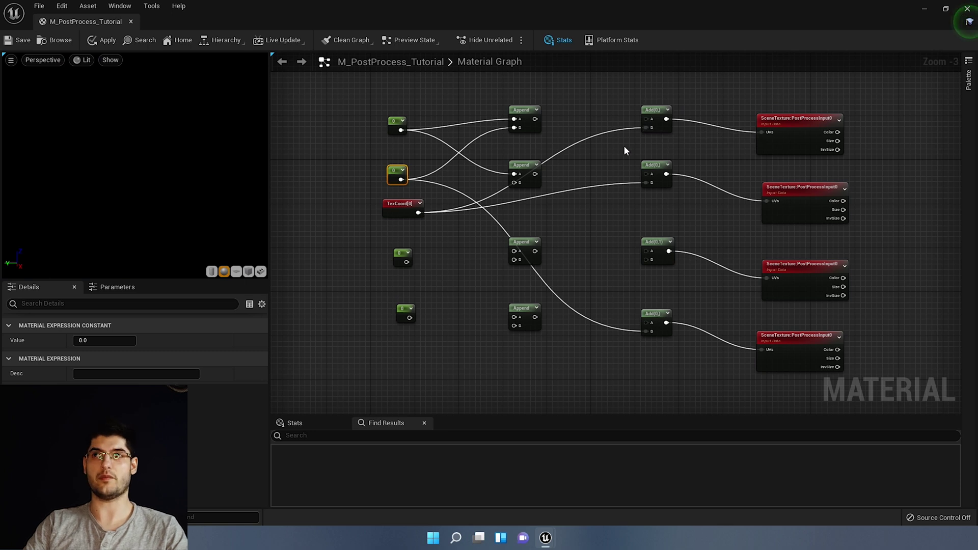
left_click_drag(535, 118, 648, 119)
Move the TexCoord node slightly lower and connect its output to input B of the third Add node
left_click_drag(400, 205, 393, 220)
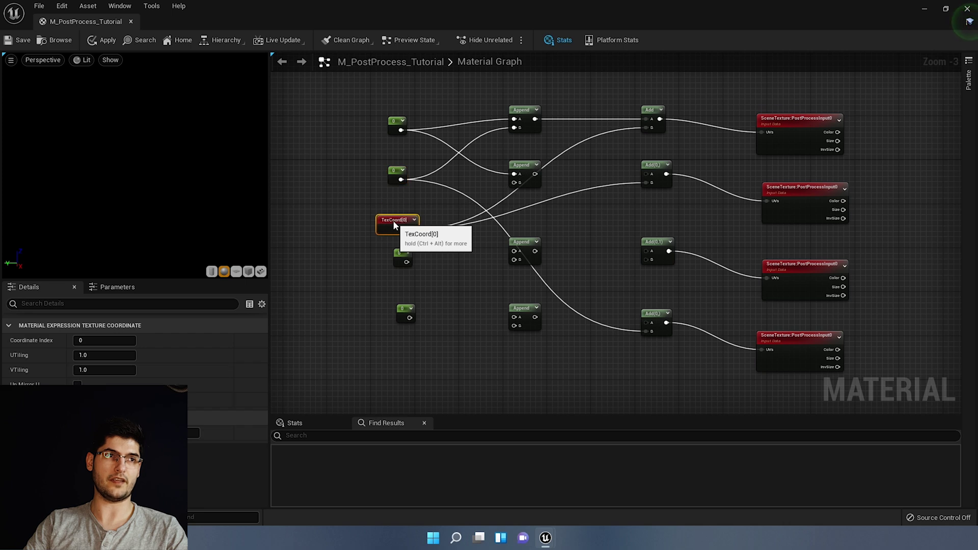
right_click_drag(444, 201, 449, 180)
right_click_drag(403, 200, 425, 224)
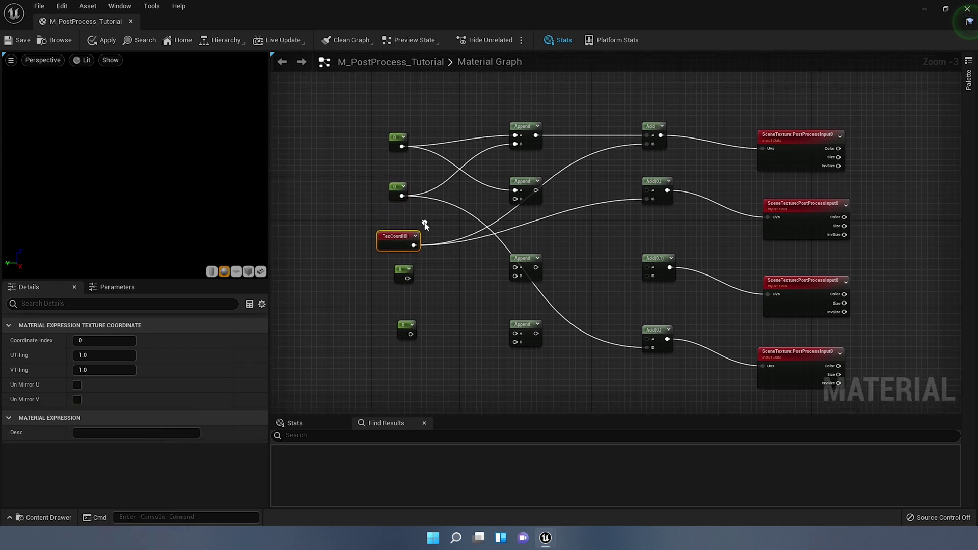
scroll(439, 246, "up", 1)
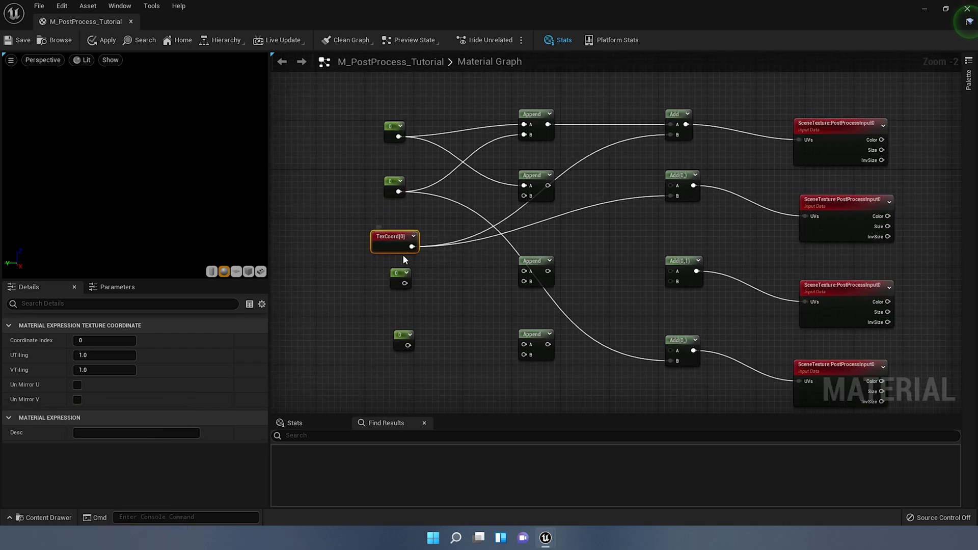
left_click_drag(411, 247, 670, 281)
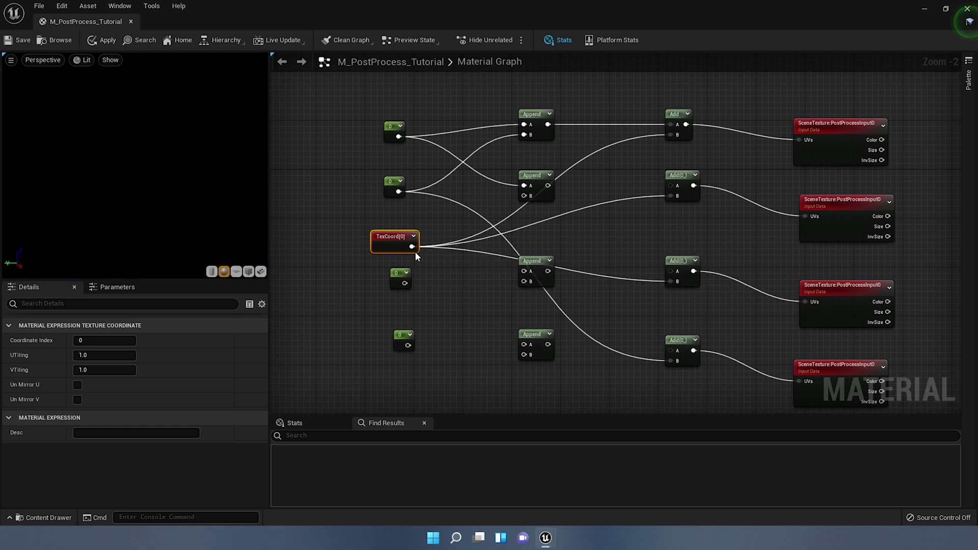
left_click_drag(412, 246, 542, 327)
Replace the fourth Add's input B link with one from TexCoord, and connect the second Constant to input B of the third Append
right_click_drag(679, 295, 664, 267)
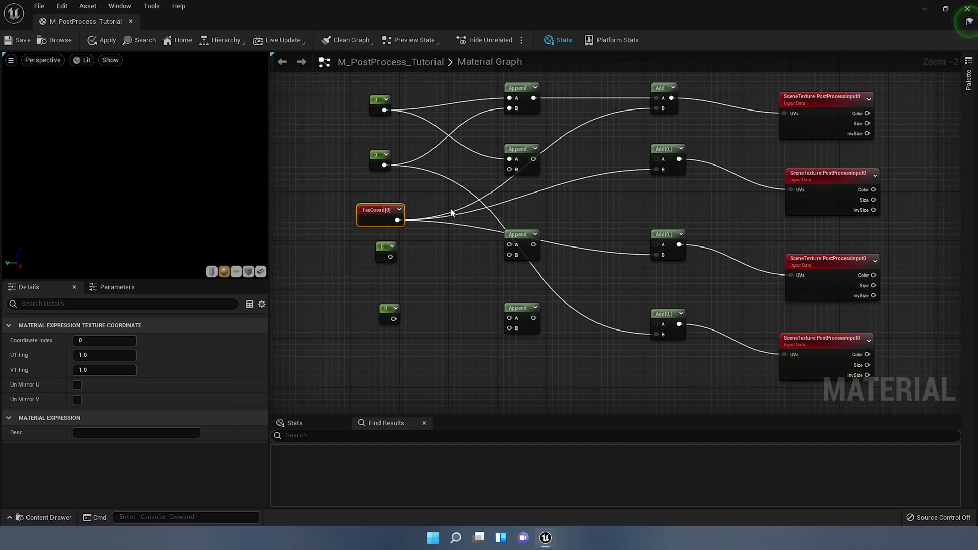
left_click(623, 333, "alt")
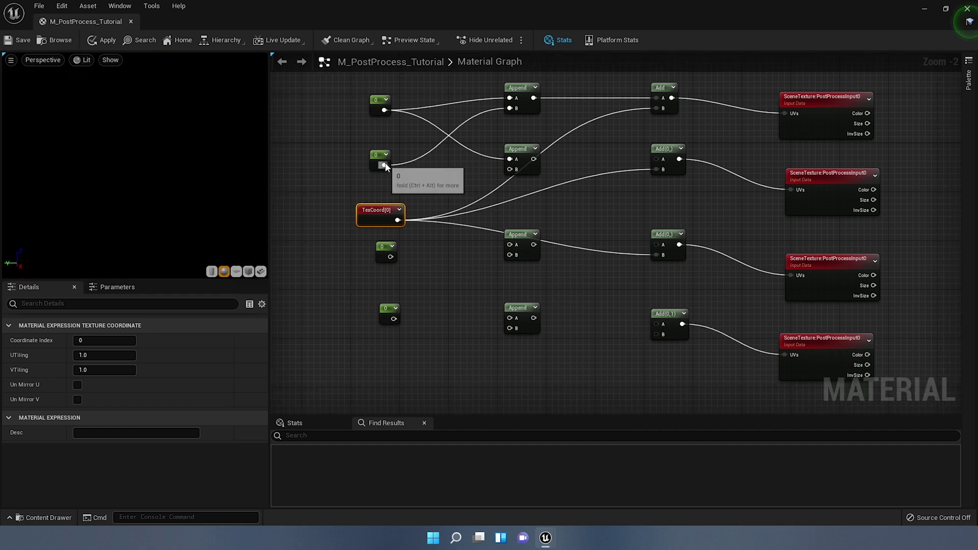
left_click_drag(385, 165, 511, 255)
left_click_drag(397, 220, 658, 337)
Connect the outputs of the fourth, third and second Append nodes to input A of their neighbouring Add nodes
left_click_drag(533, 318, 656, 325)
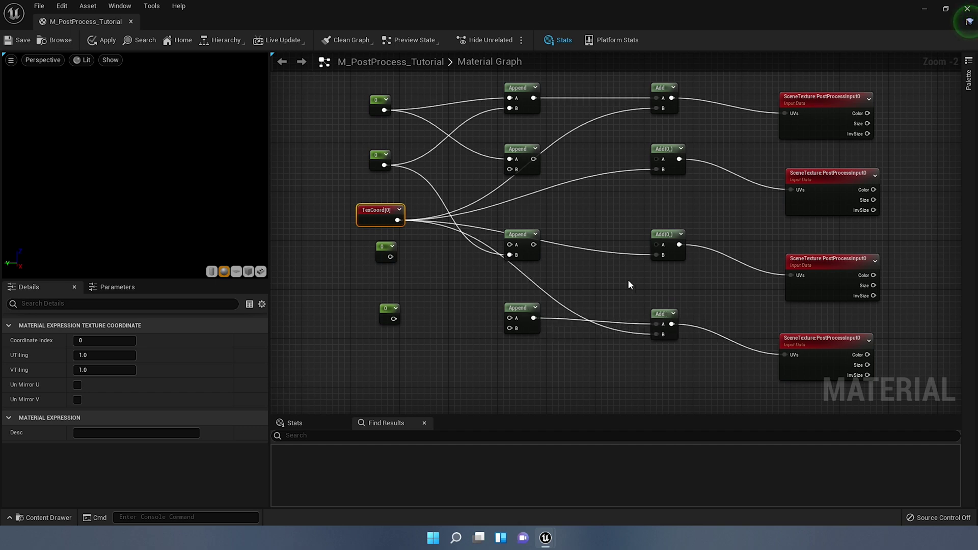
right_click_drag(628, 279, 600, 287)
left_click_drag(503, 267, 626, 268)
right_click_drag(572, 226, 562, 273)
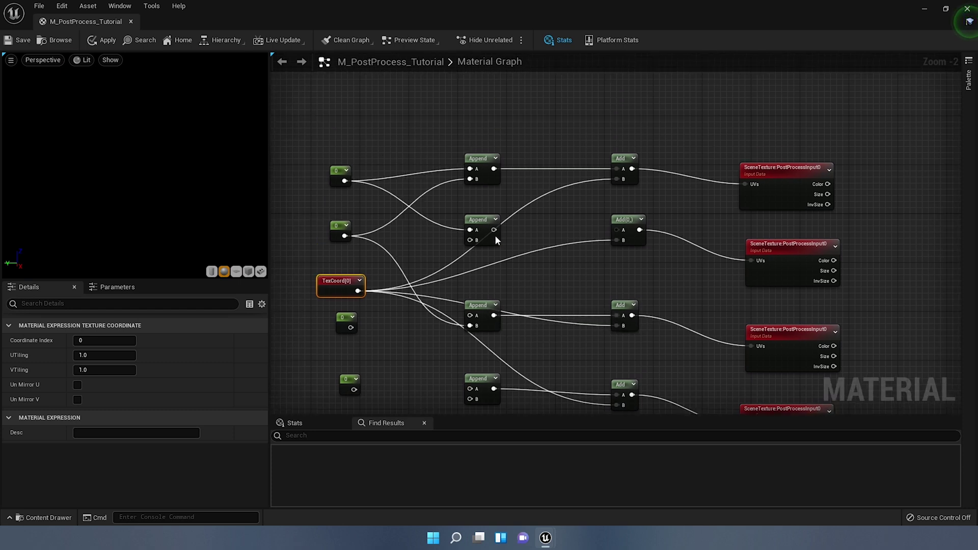
left_click_drag(494, 231, 623, 232)
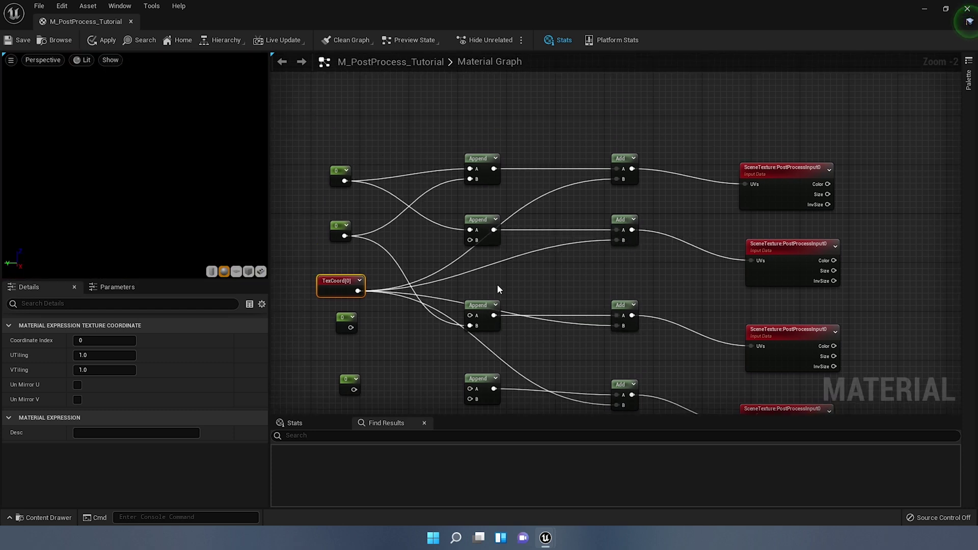
Connect the Constant just below TexCoord to input B of the second Append node
right_click_drag(498, 289, 520, 233)
right_click_drag(442, 198, 457, 212)
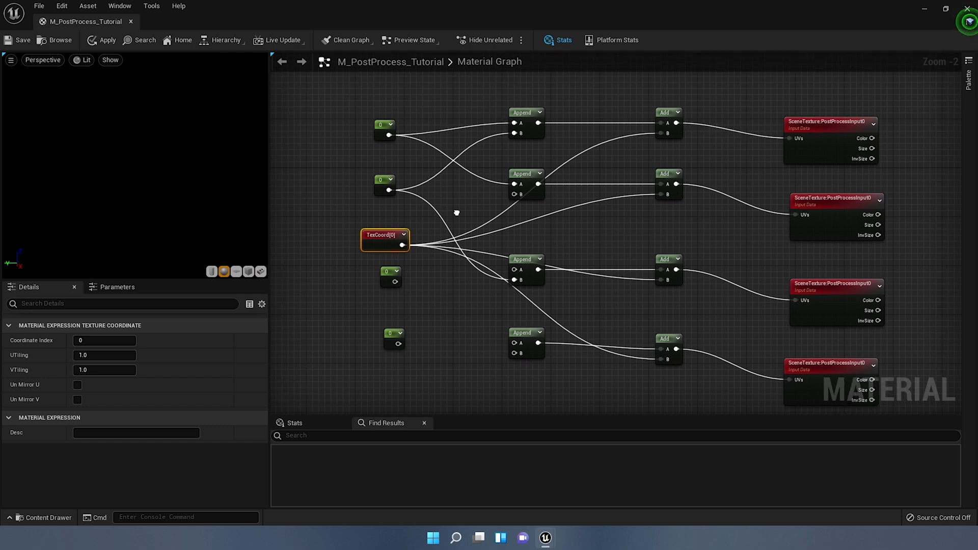
left_click(522, 197)
right_click_drag(518, 199, 561, 179)
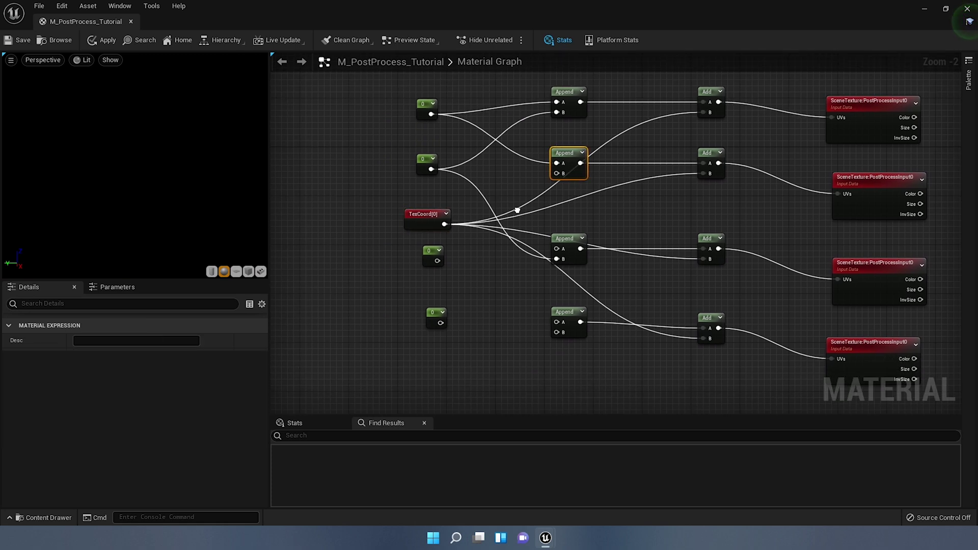
left_click_drag(437, 261, 558, 175)
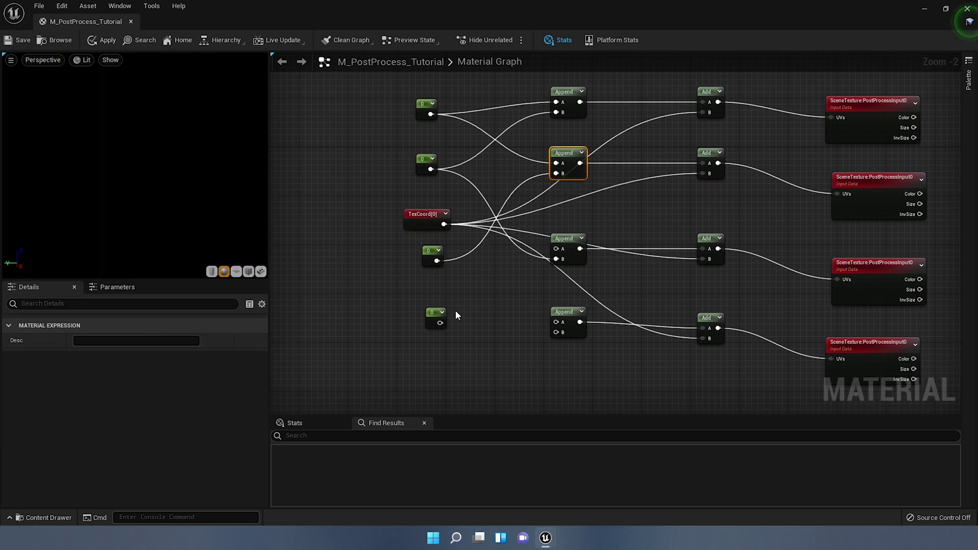
Delete the unused bottom Constant and move the remaining Constant below TexCoord a little farther down
left_click(434, 321)
key("Delete")
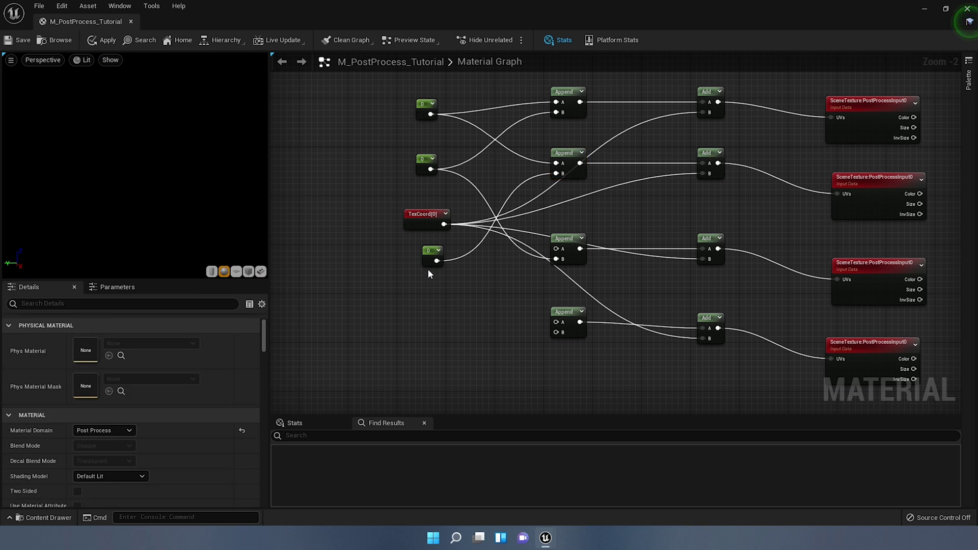
left_click_drag(428, 261, 420, 286)
right_click_drag(470, 298, 456, 316)
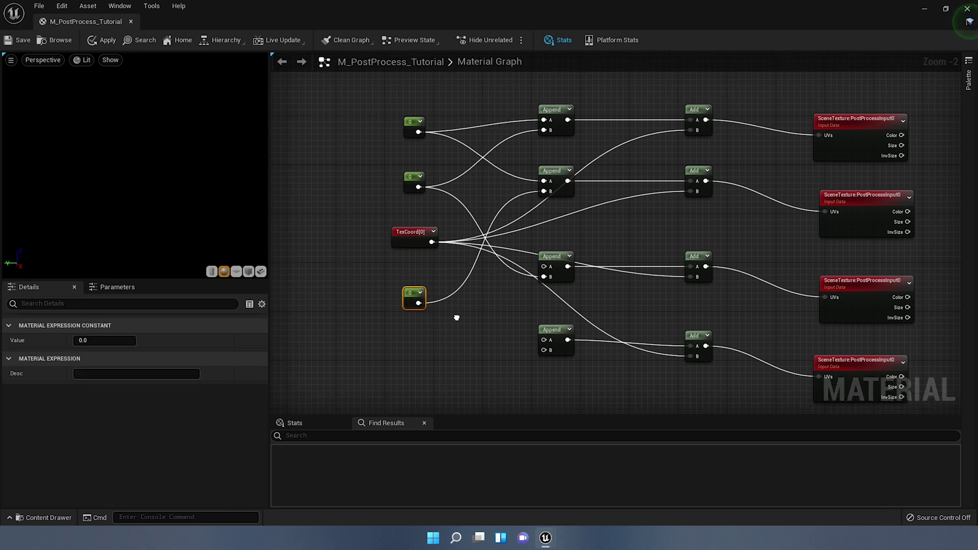
Feed the fourth Append's A and B from the bottom and top Constants, and the third Append's A and B from the second and top Constants
left_click_drag(416, 303, 420, 135)
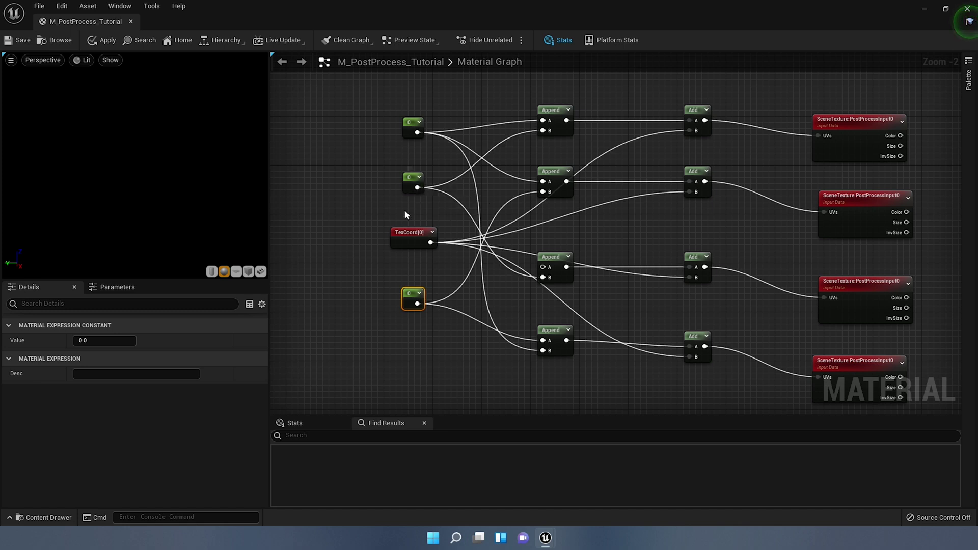
left_click(516, 274)
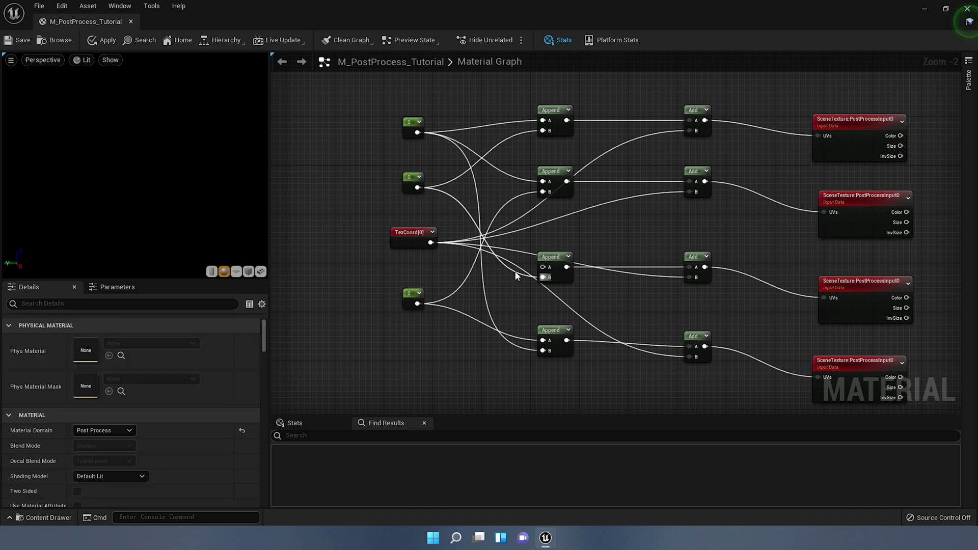
left_click_drag(418, 188, 543, 268)
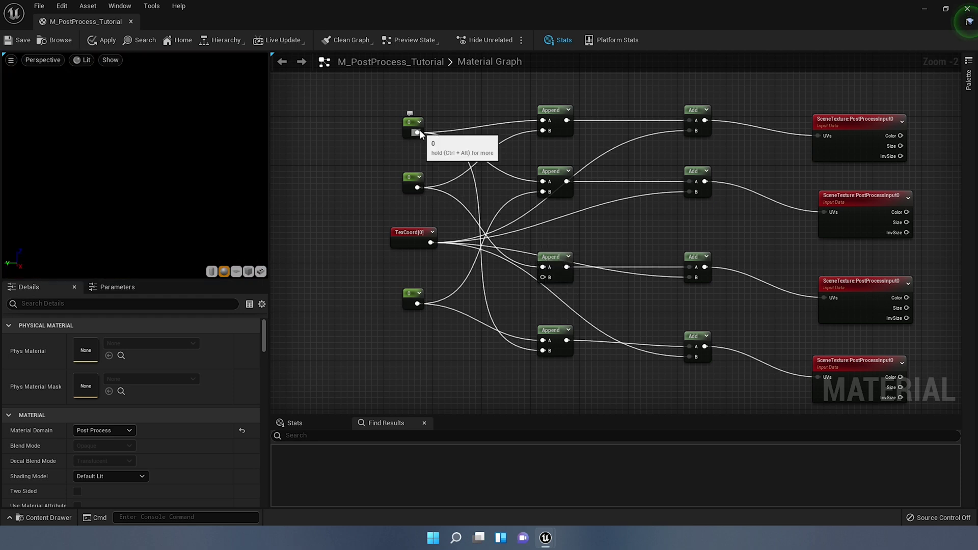
left_click_drag(419, 133, 542, 278)
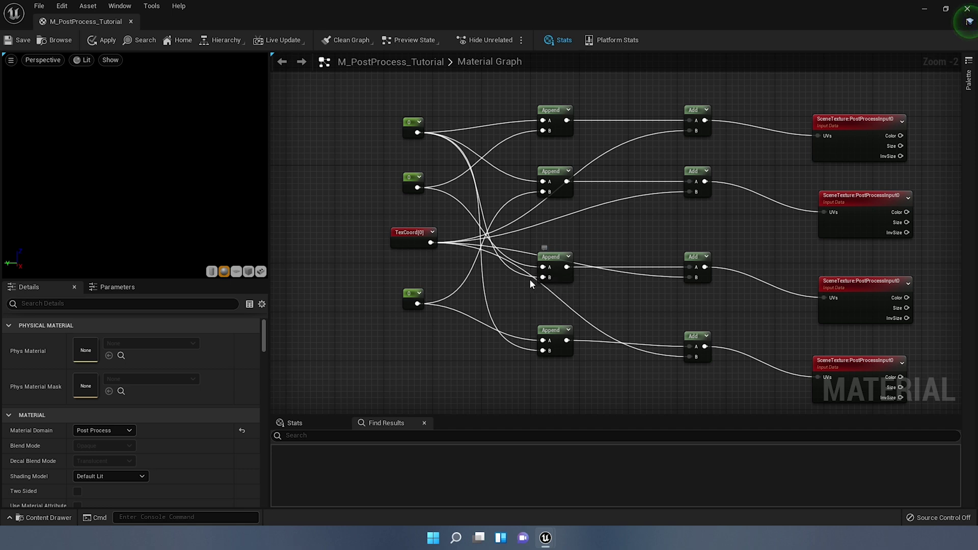
Disconnect input B of the third Append node and shift that node slightly to the right
scroll(518, 288, "up", 2)
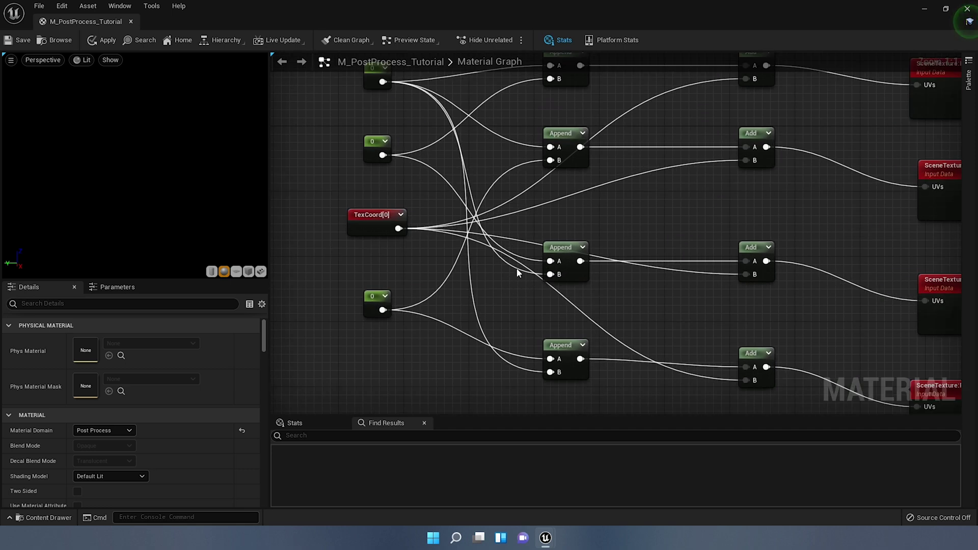
left_click(517, 270, "alt")
left_click(572, 281)
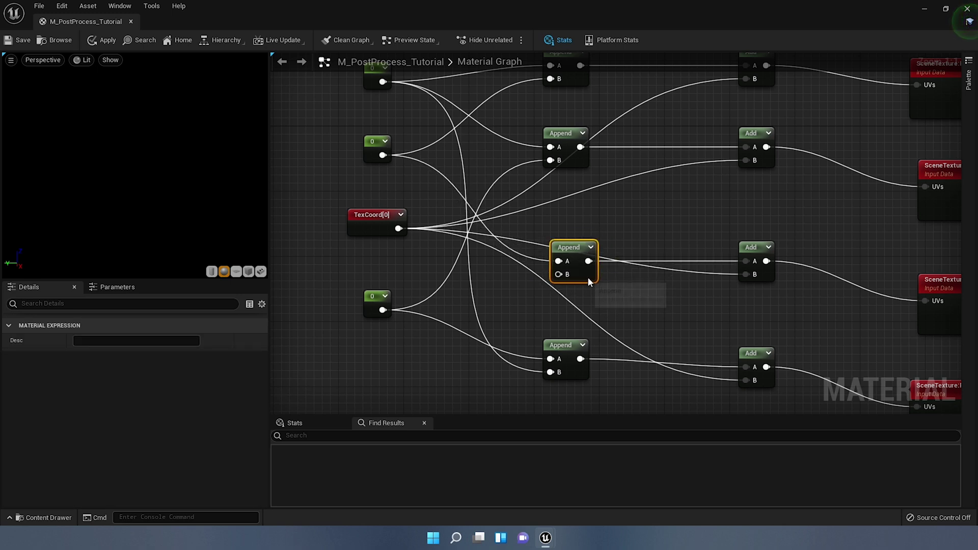
scroll(591, 234, "down", 3)
right_click_drag(615, 189, 539, 196)
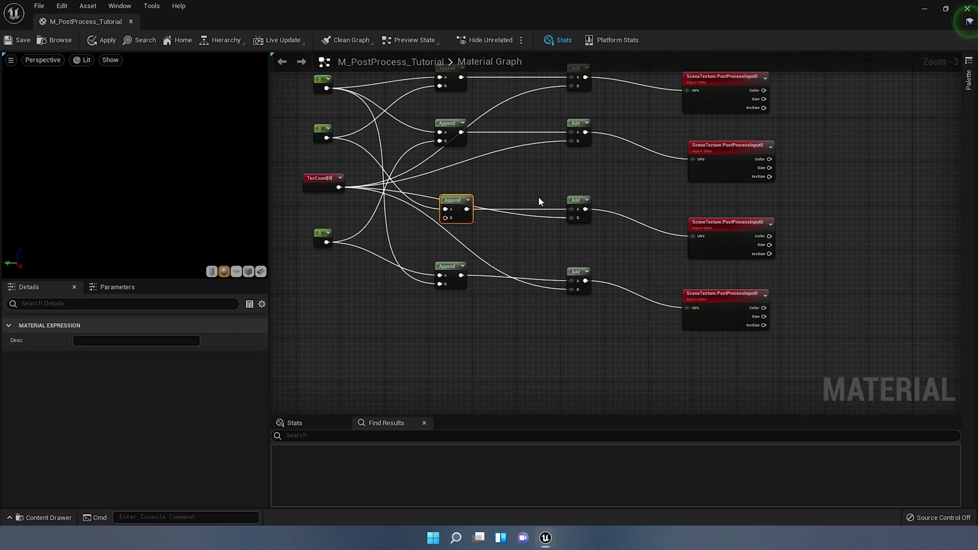
Set the value of the second Constant, directly above TexCoord, to 0.001
scroll(433, 225, "up", 2)
left_click(396, 102)
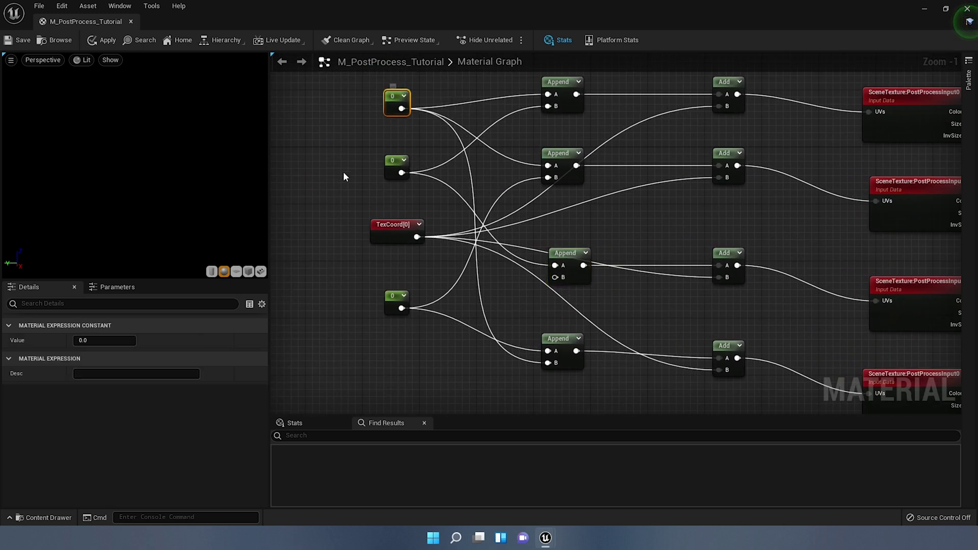
right_click_drag(347, 213, 395, 242)
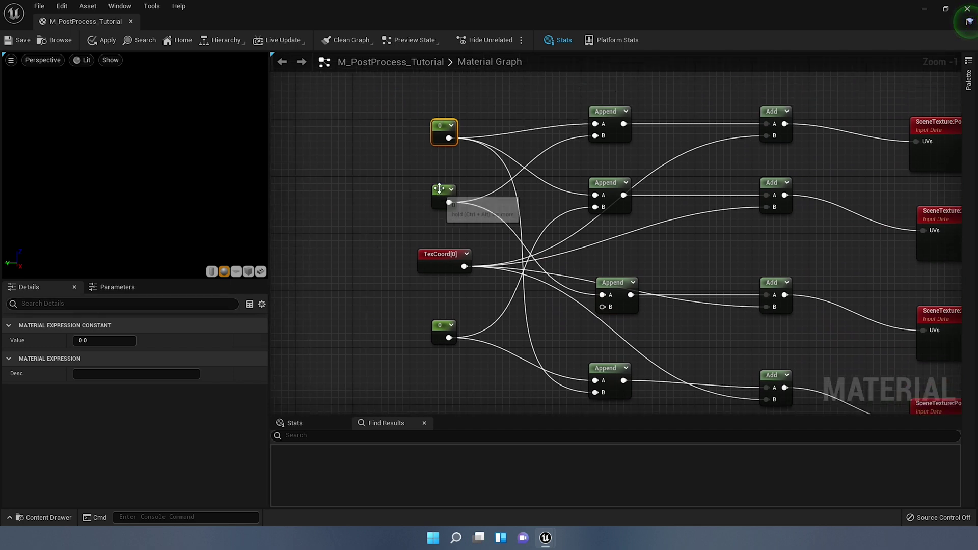
left_click(444, 198)
left_click(436, 128)
left_click(426, 194)
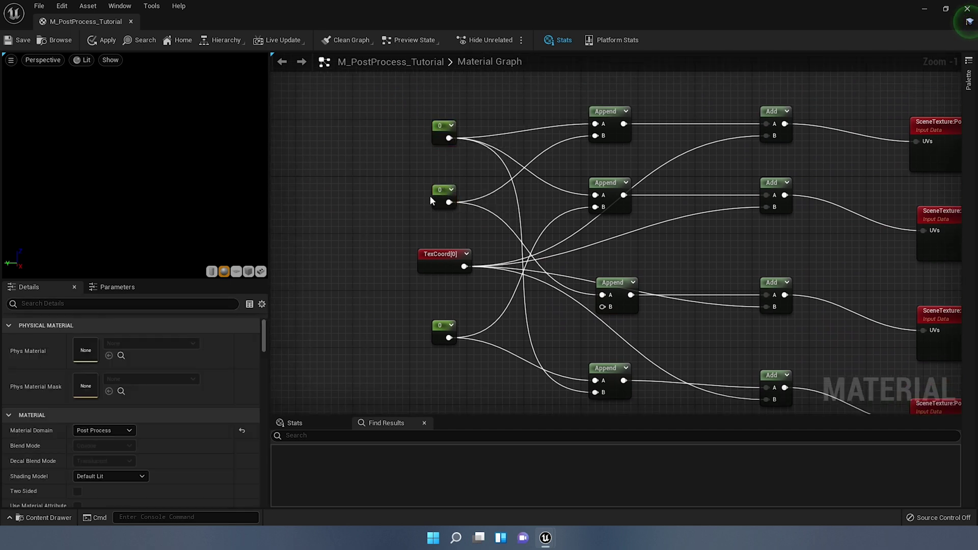
left_click(441, 193)
left_click(104, 340)
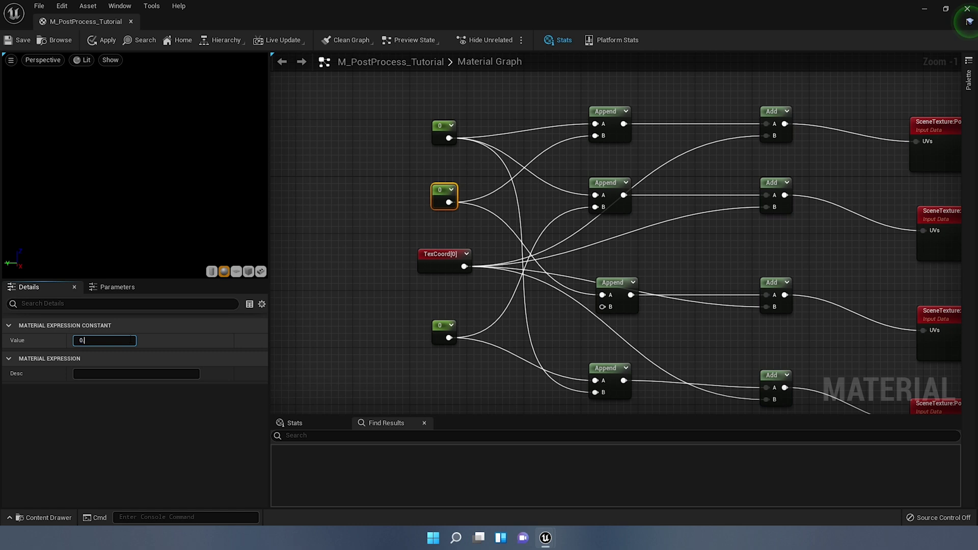
key("Return")
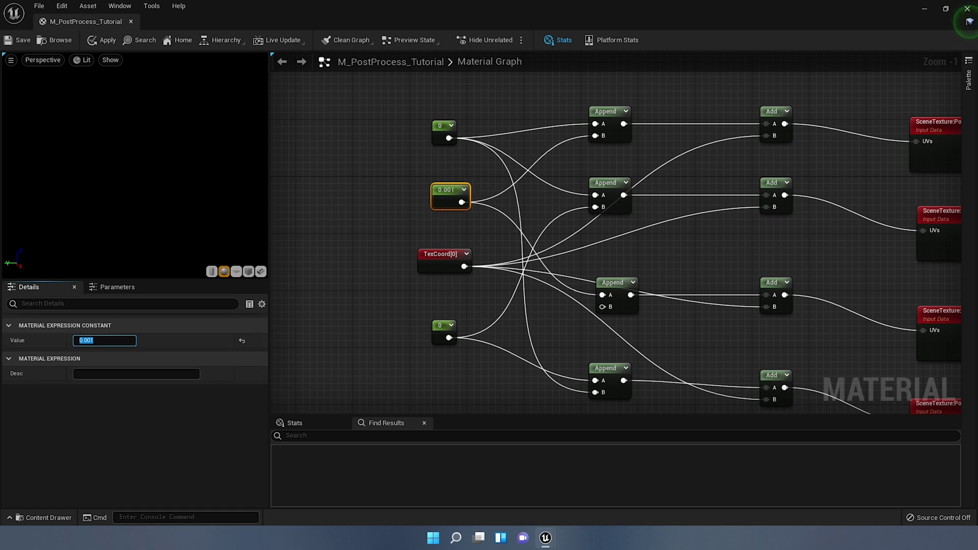
Set the value of the bottom Constant, below TexCoord, to -0.001
left_click_drag(513, 368, 439, 338)
left_click(104, 341)
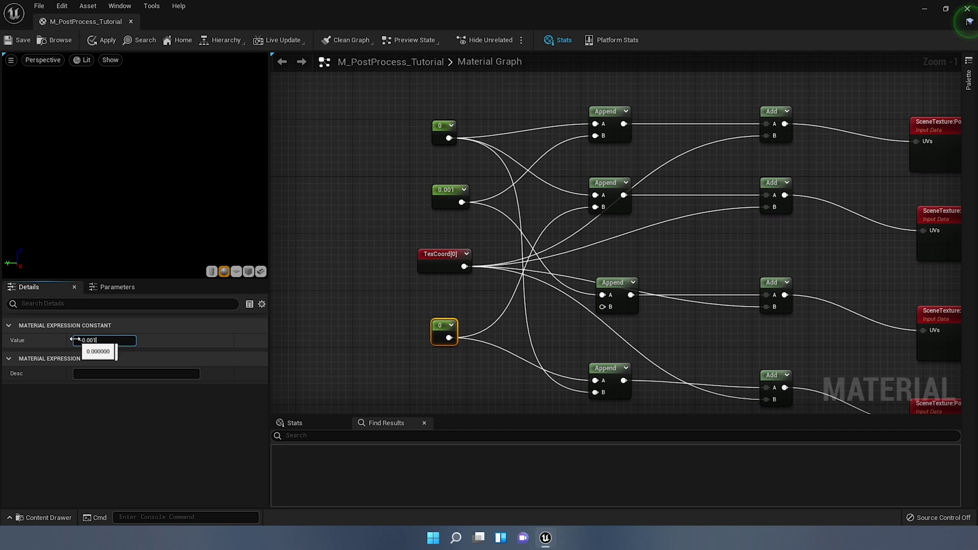
type("-0.001")
key("Return")
scroll(482, 209, "down", 2)
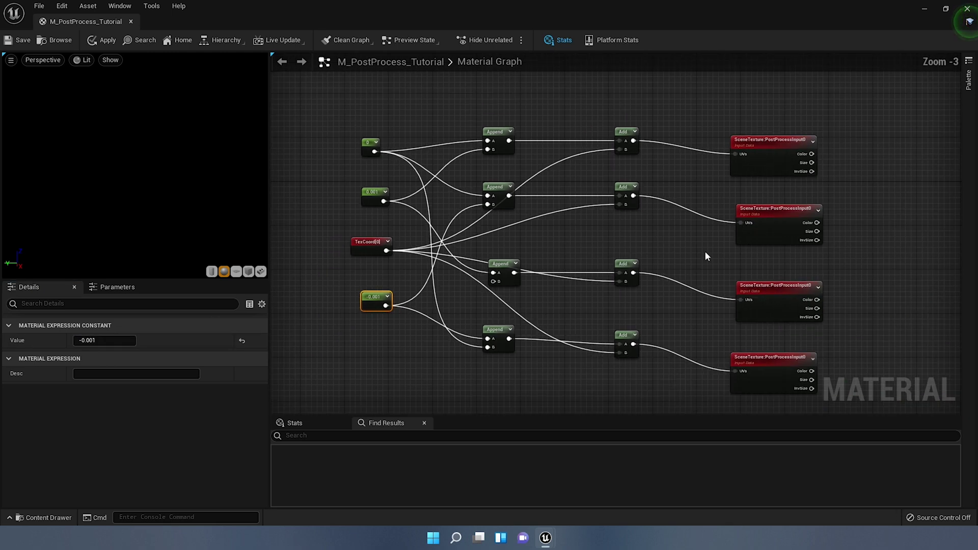
right_click_drag(785, 278, 651, 265)
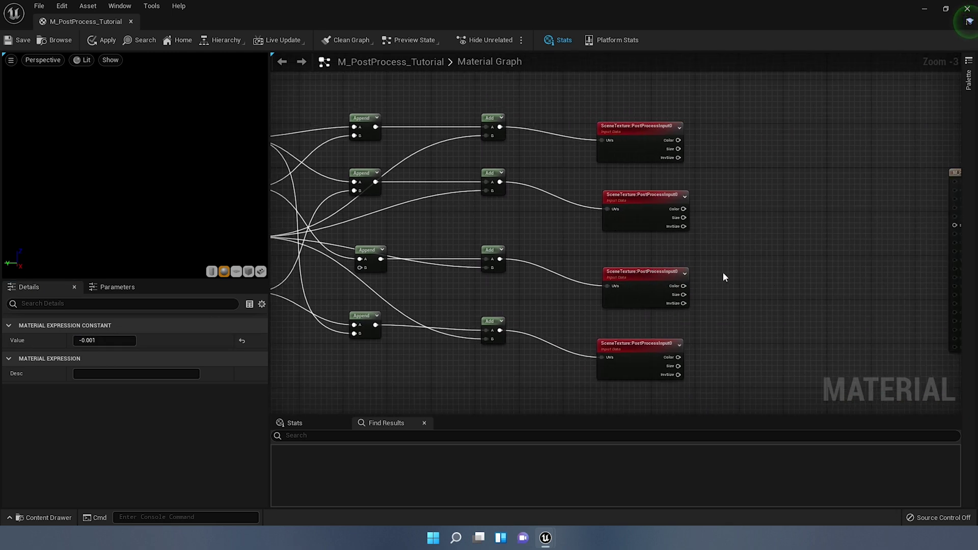
Duplicate the top Add node three times, placing one upper, one middle and one lower copy between the SceneTexture nodes and the material output
left_click(487, 116)
key("ctrl+d")
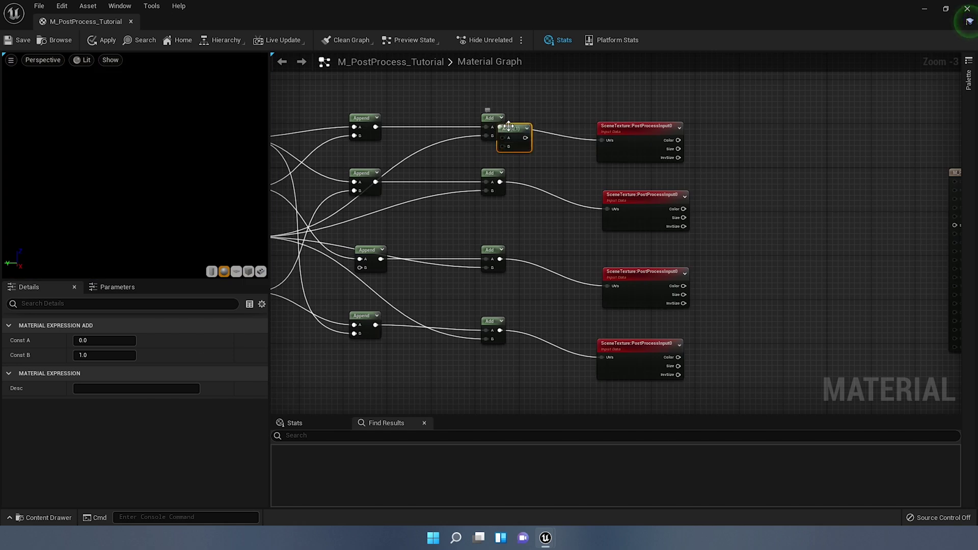
left_click_drag(508, 128, 751, 136)
right_click_drag(789, 220, 716, 191)
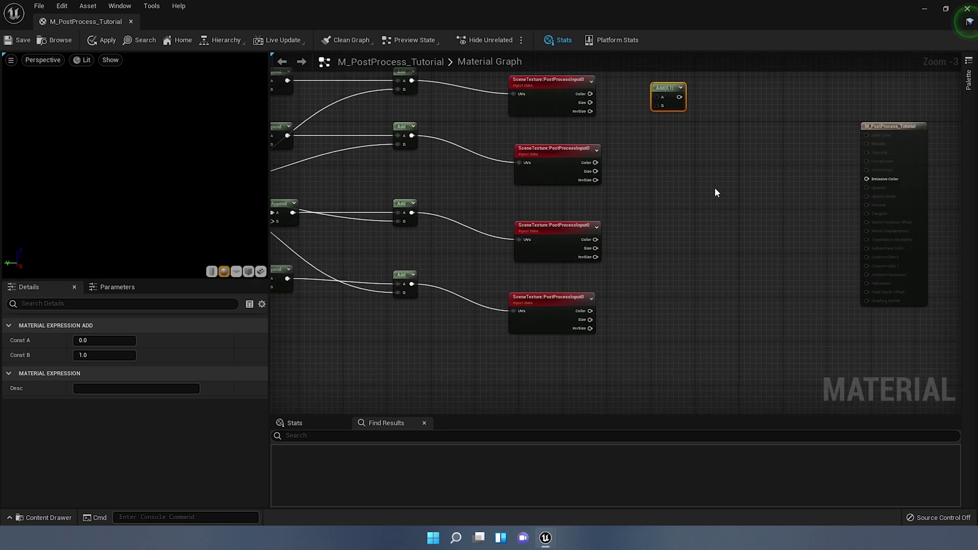
key("ctrl+v")
left_click_drag(691, 118, 725, 207)
key("ctrl+v")
left_click_drag(740, 245, 684, 271)
right_click_drag(712, 207, 600, 200)
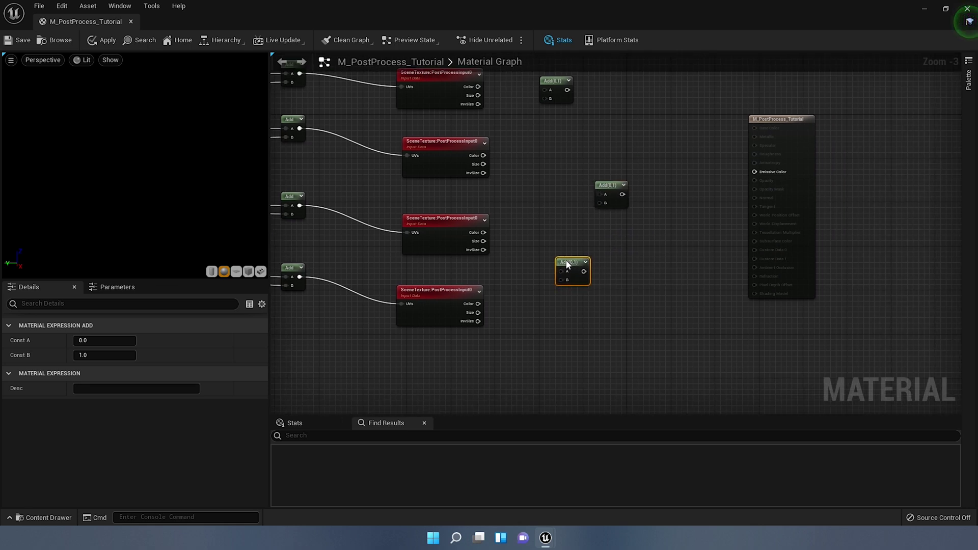
Feed the upper two SceneTexture Colors into the upper Add, the lower two into the lower Add, and both sums into the middle Add
left_click_drag(483, 232, 569, 272)
left_click_drag(478, 304, 567, 280)
right_click_drag(588, 165, 538, 198)
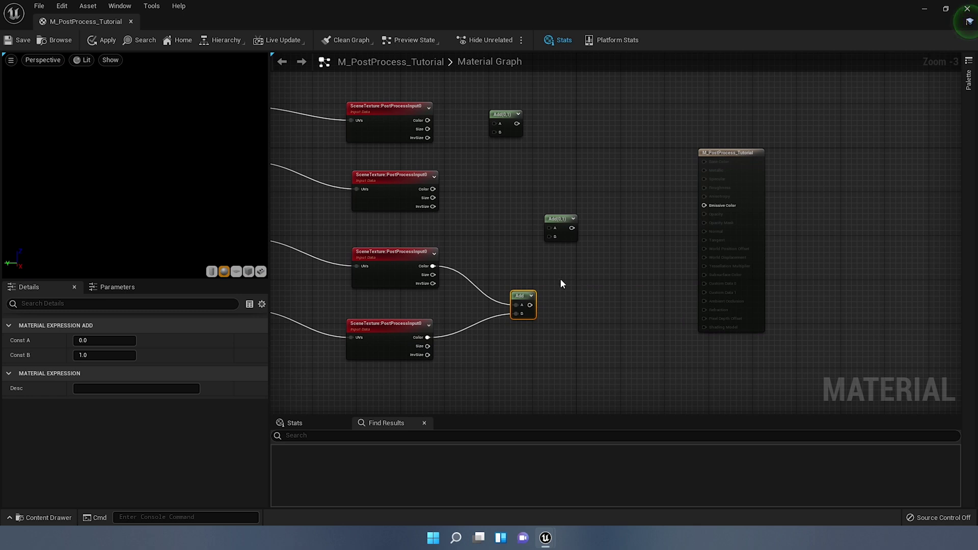
left_click_drag(530, 306, 549, 237)
left_click_drag(428, 121, 494, 125)
left_click_drag(433, 189, 549, 228)
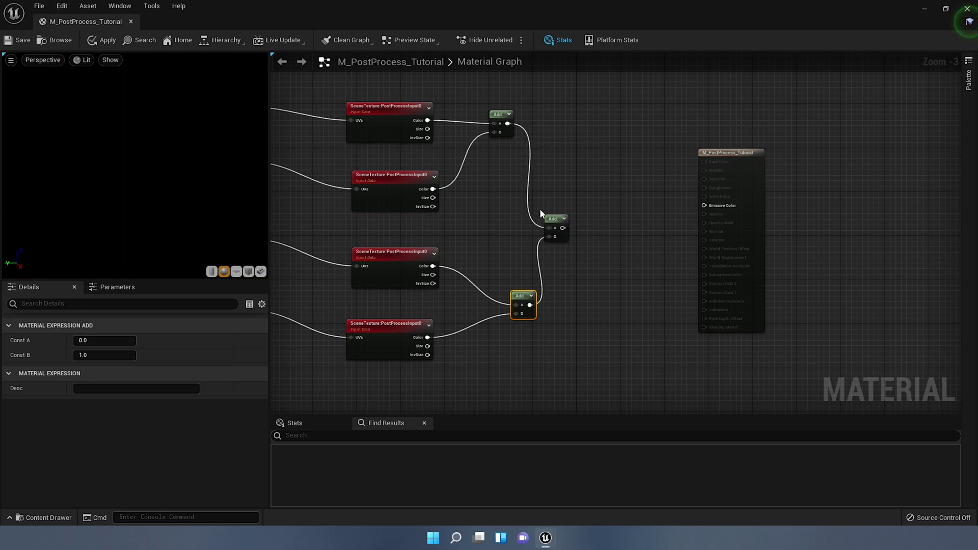
Move the material output node aside, create a Divide node beside the middle Add and feed that Add's output into its A input
left_click_drag(735, 212, 769, 222)
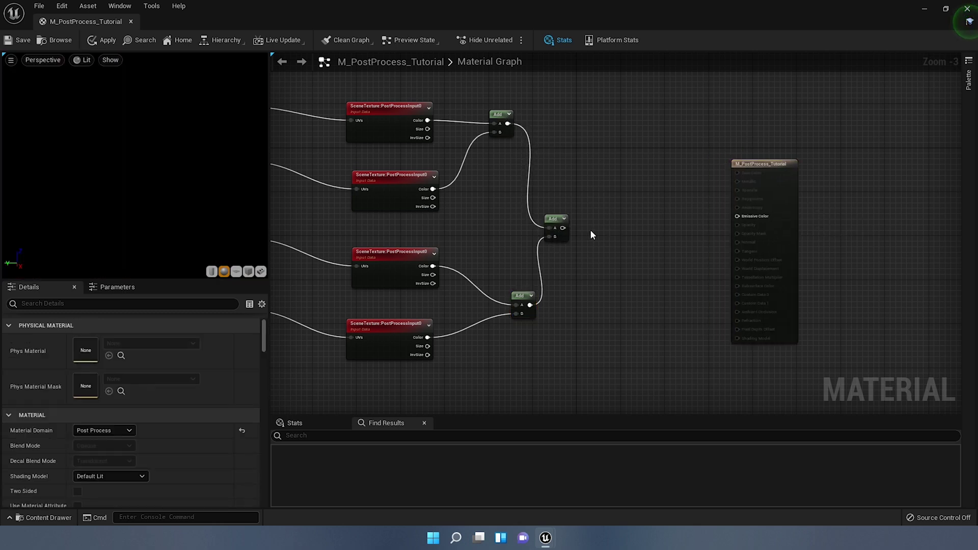
right_click(626, 232)
type("divide")
key("Return")
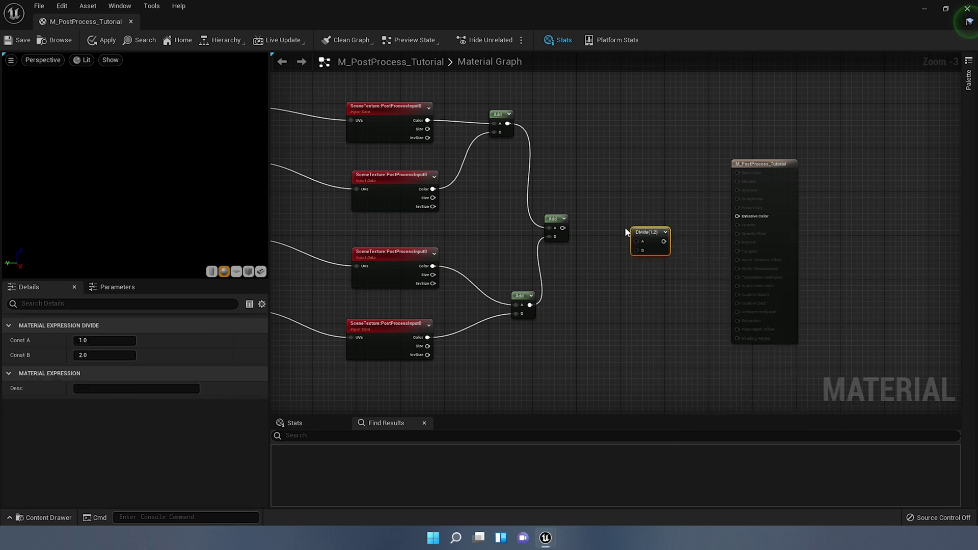
left_click_drag(659, 230, 591, 283)
left_click(598, 240)
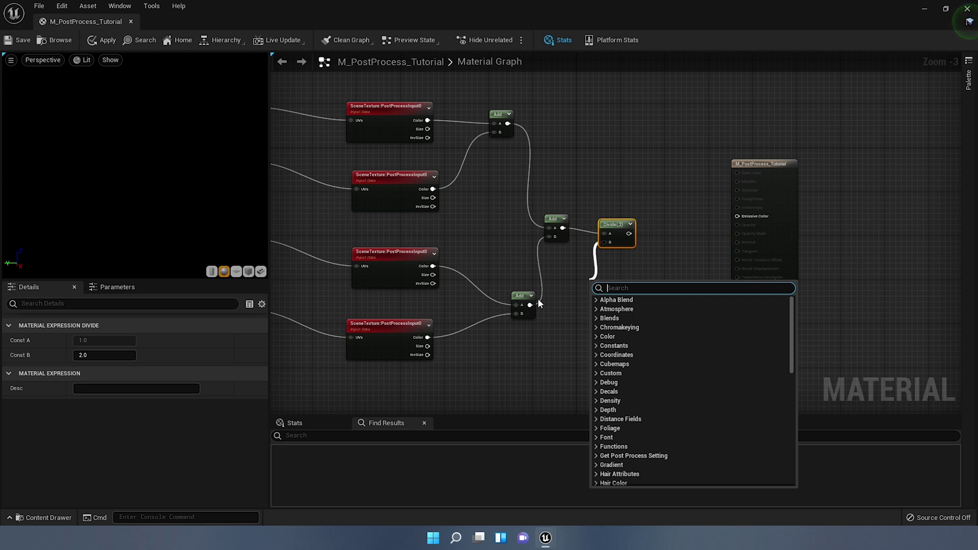
Create a Constant below the Divide node, connect it to Divide's B input and set its value to 4
left_click(553, 293)
key("1")
left_click(573, 276)
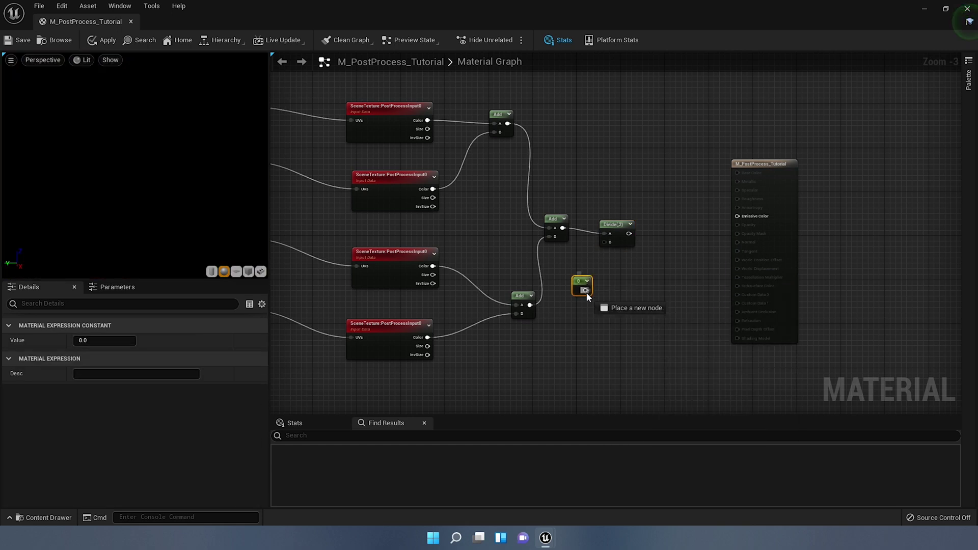
left_click_drag(586, 292, 604, 243)
left_click(100, 340)
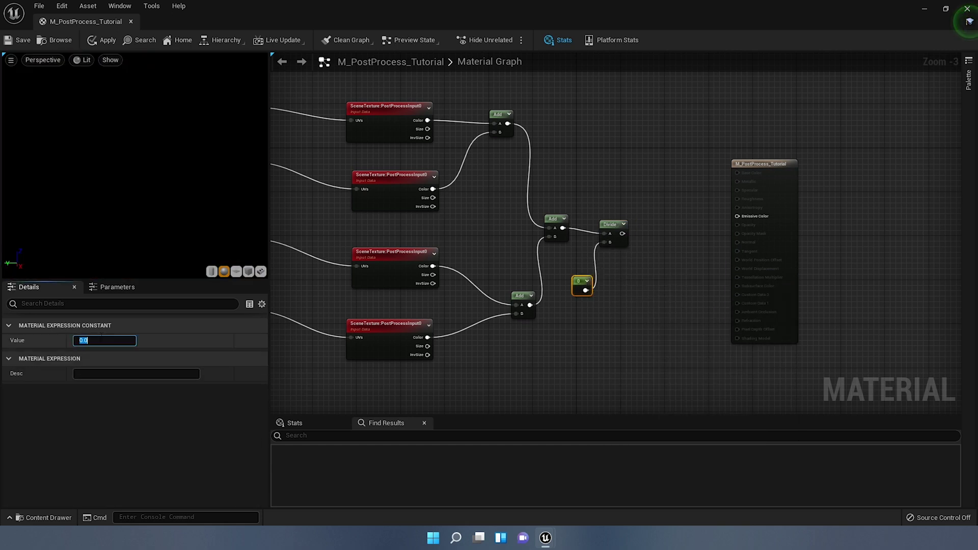
type("4")
right_click_drag(628, 278, 579, 264)
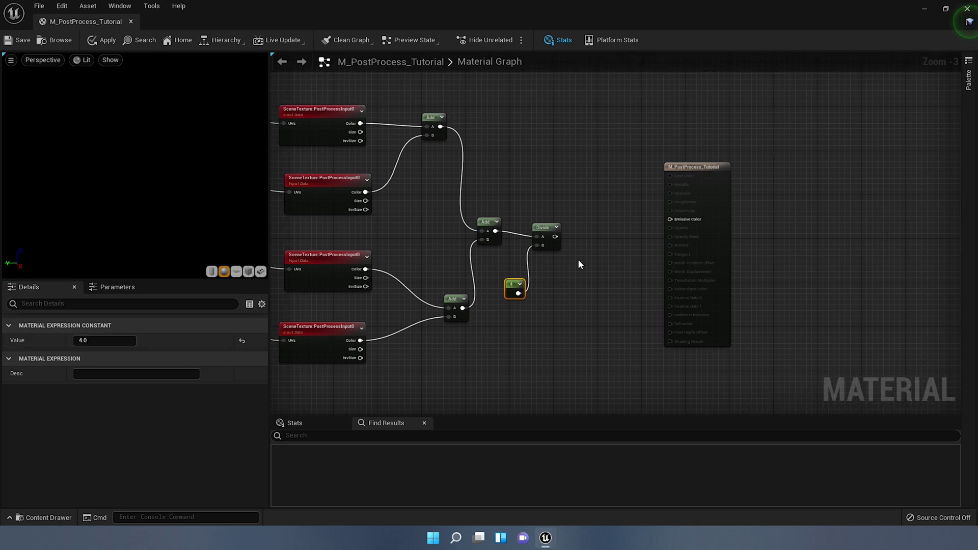
Duplicate the top SceneTexture:PostProcessInput0 node and place the copy above the Divide node
right_click_drag(654, 246, 557, 179)
left_click(423, 191)
left_click(347, 166)
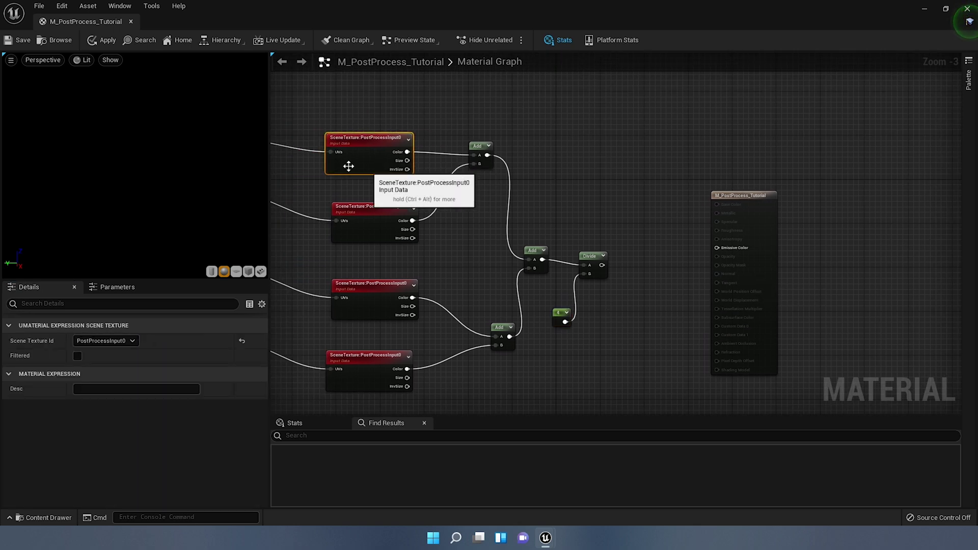
key("ctrl+d")
left_click_drag(350, 172, 601, 158)
Feed TexCoord into the UVs of the SceneTexture above Divide and move the material output node further away
right_click_drag(423, 118, 547, 220)
scroll(545, 219, "down", 2)
right_click_drag(480, 213, 569, 147)
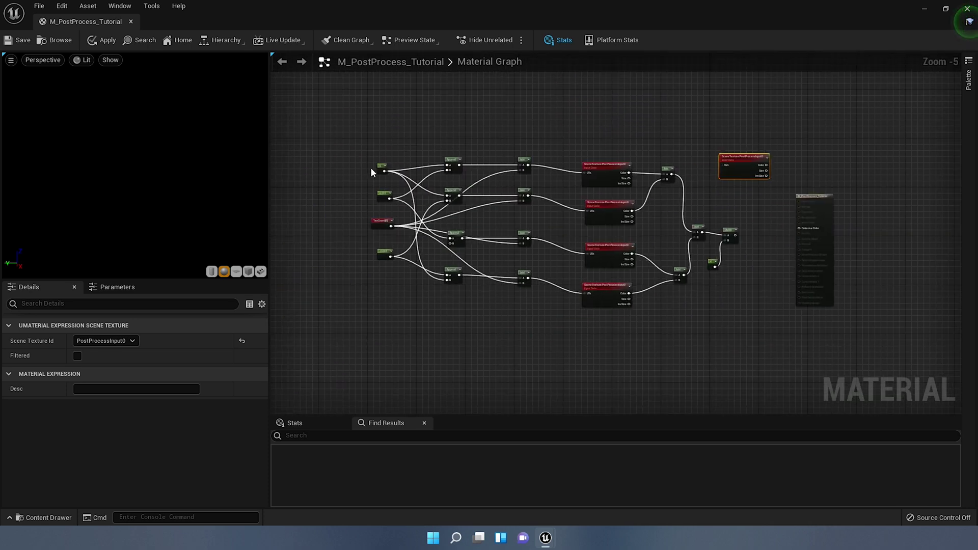
scroll(377, 171, "up", 2)
left_click_drag(398, 270, 520, 160)
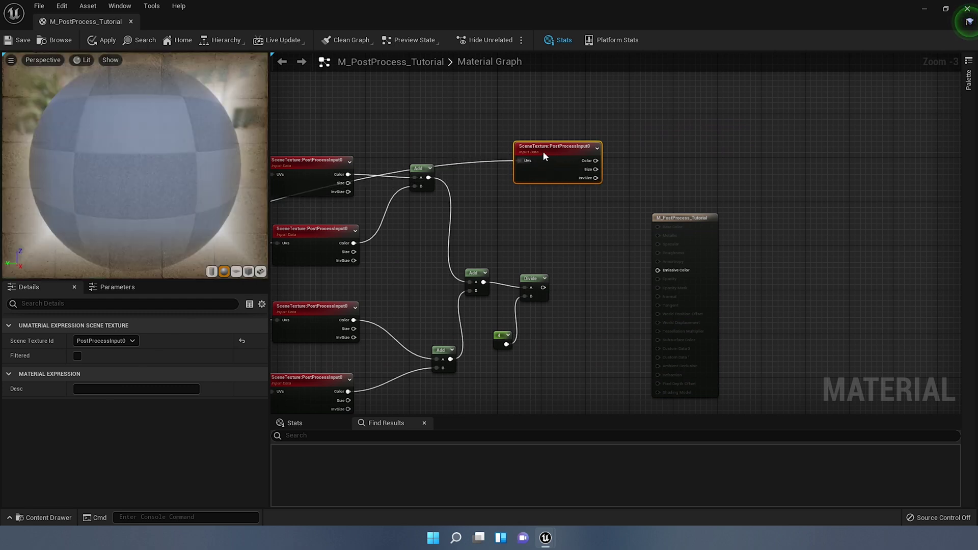
left_click_drag(711, 252, 788, 252)
Duplicate the SceneTexture node above Divide and place the copy below the Divide node and its Constant
left_click(531, 176)
right_click_drag(499, 258, 642, 111)
scroll(706, 175, "down", 1)
right_click_drag(706, 174, 619, 206)
scroll(620, 206, "down", 2)
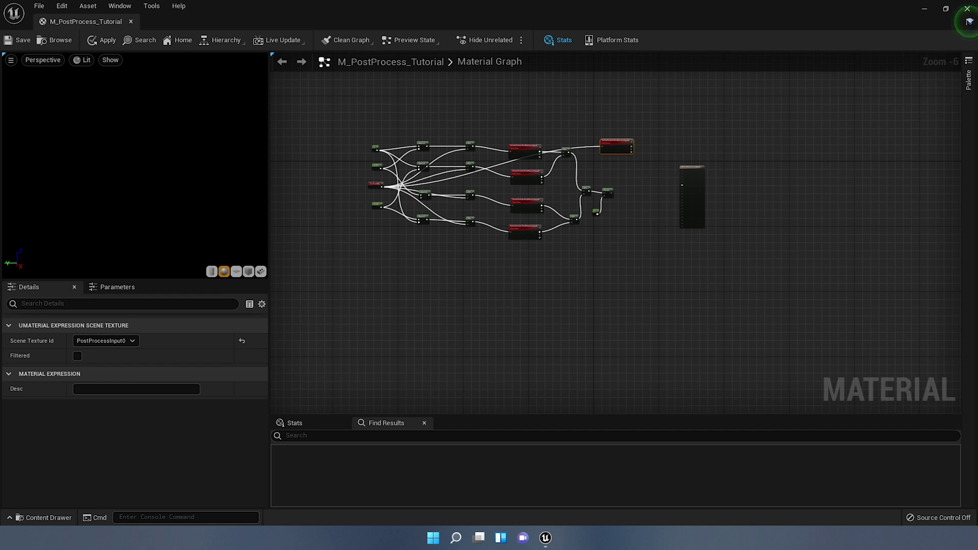
left_click(623, 220)
scroll(644, 158, "up", 6)
left_click(546, 131)
key("ctrl+d")
scroll(621, 250, "down", 2)
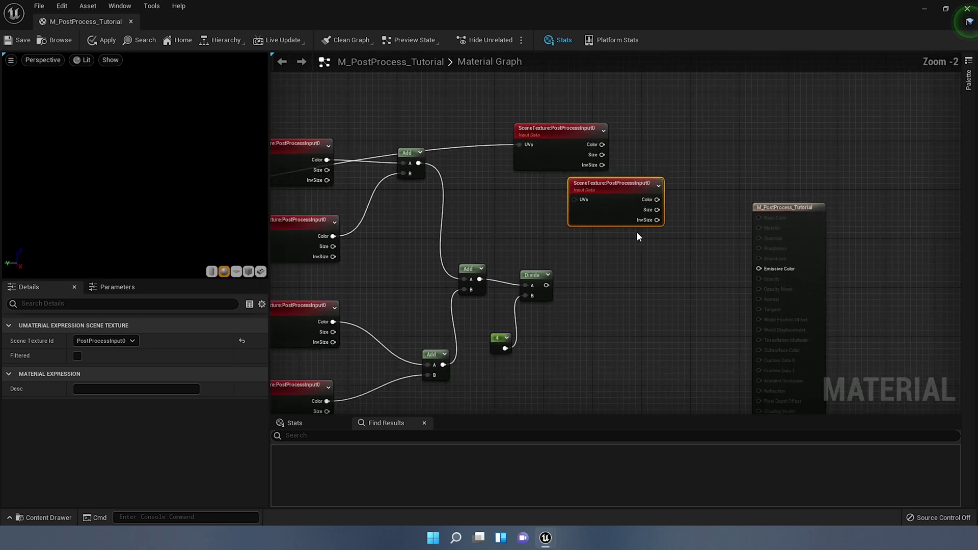
left_click_drag(621, 214, 584, 393)
right_click_drag(692, 311, 671, 165)
left_click_drag(541, 239, 518, 305)
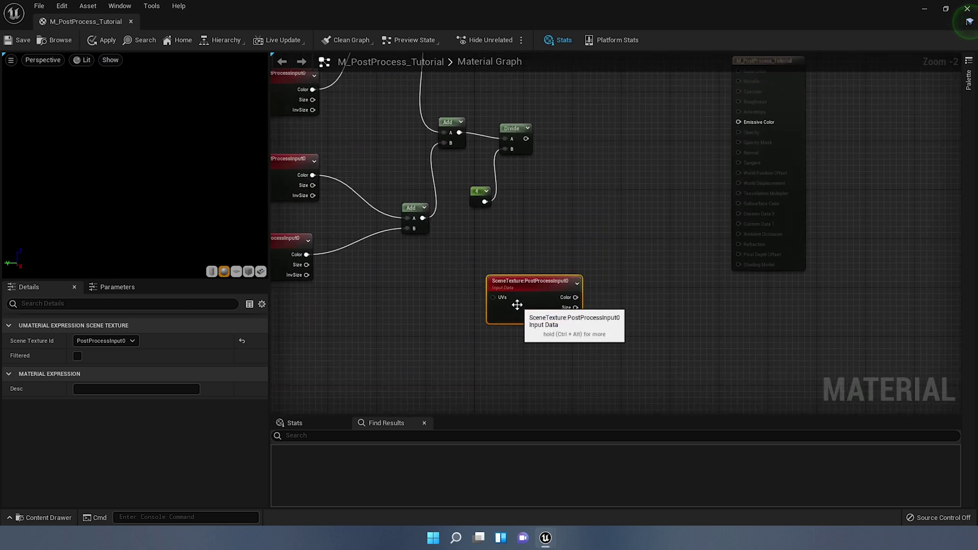
Feed TexCoord into the UVs input of the SceneTexture node below Divide
scroll(517, 305, "down", 2)
right_click_drag(561, 268, 771, 256)
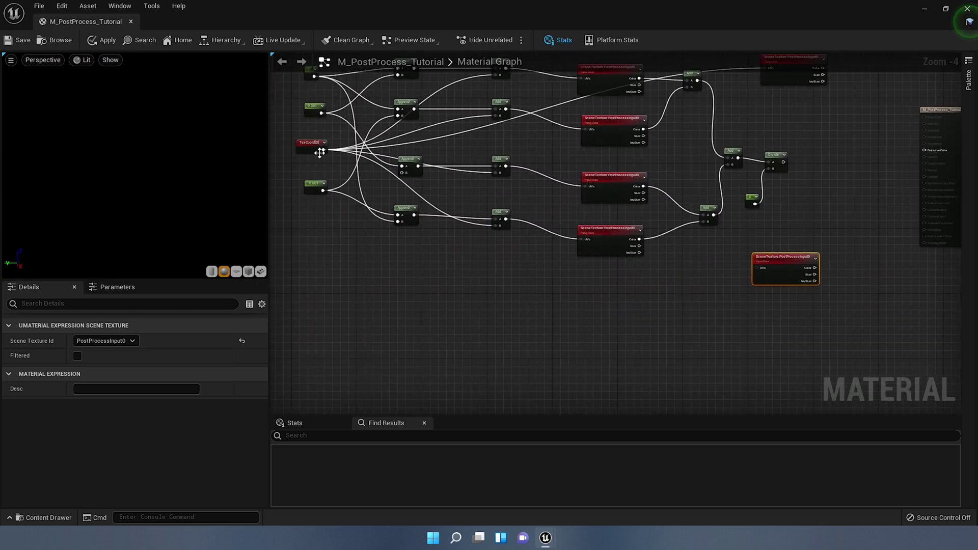
left_click_drag(324, 150, 760, 272)
right_click_drag(714, 239, 530, 280)
scroll(538, 278, "up", 2)
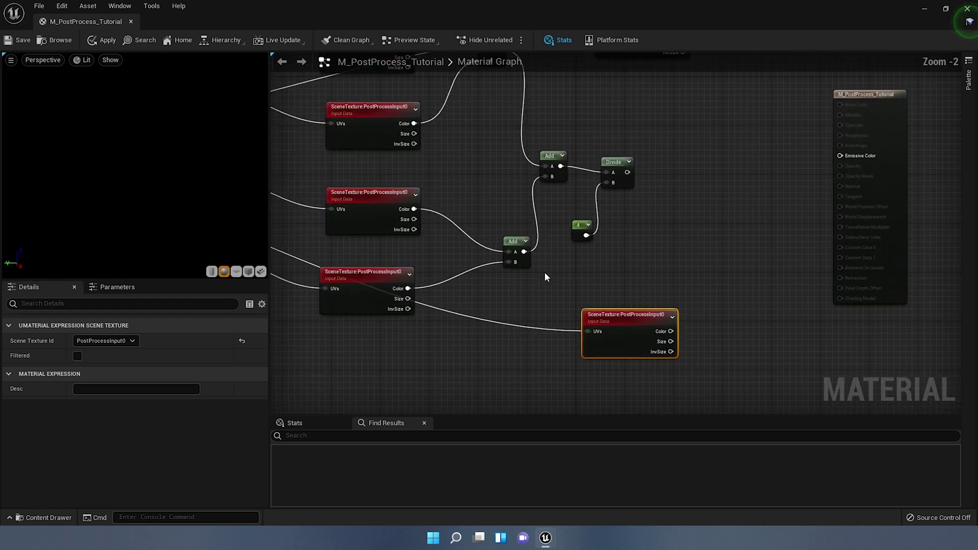
Create a Subtract node between the Divide node and the material output, lined up with Divide
left_click(708, 197)
scroll(668, 201, "up", 1)
right_click_drag(668, 200, 612, 212)
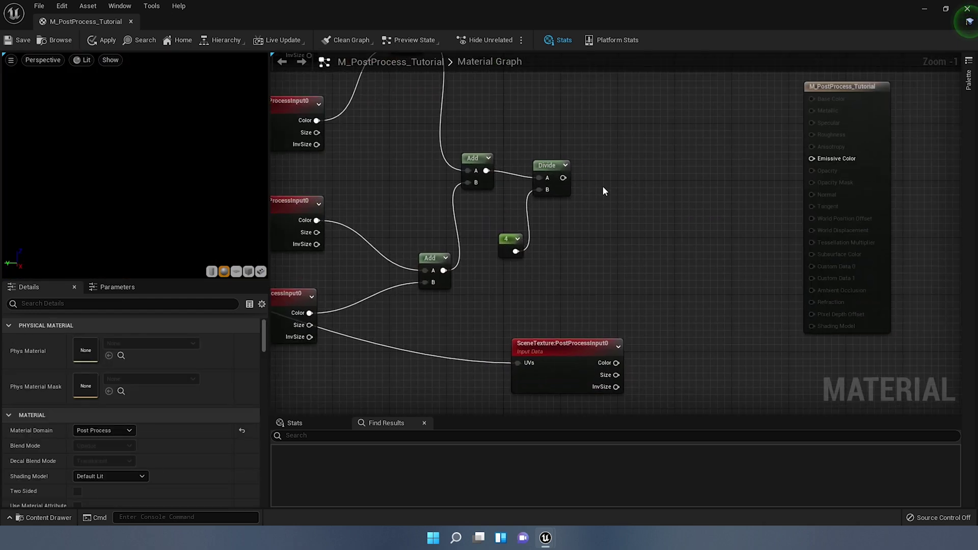
scroll(588, 177, "down", 1)
right_click_drag(588, 178, 571, 217)
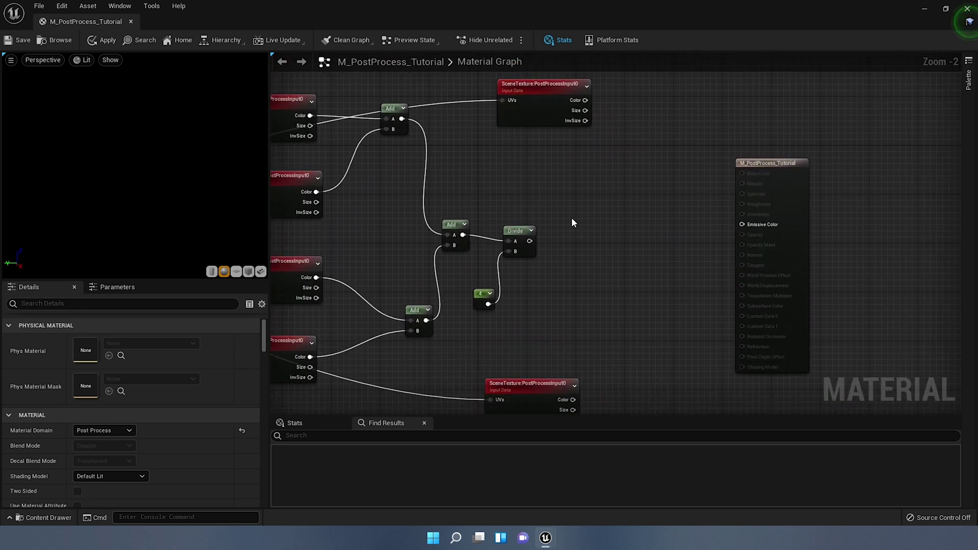
right_click(586, 206)
type("subs")
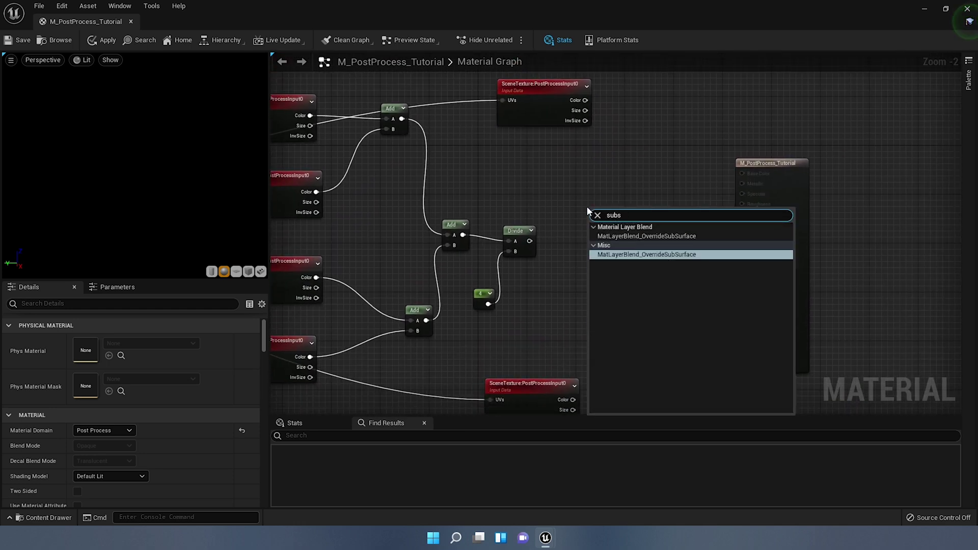
key("BackSpace")
key("BackSpace")
key("BackSpace")
key("BackSpace")
type("subtr")
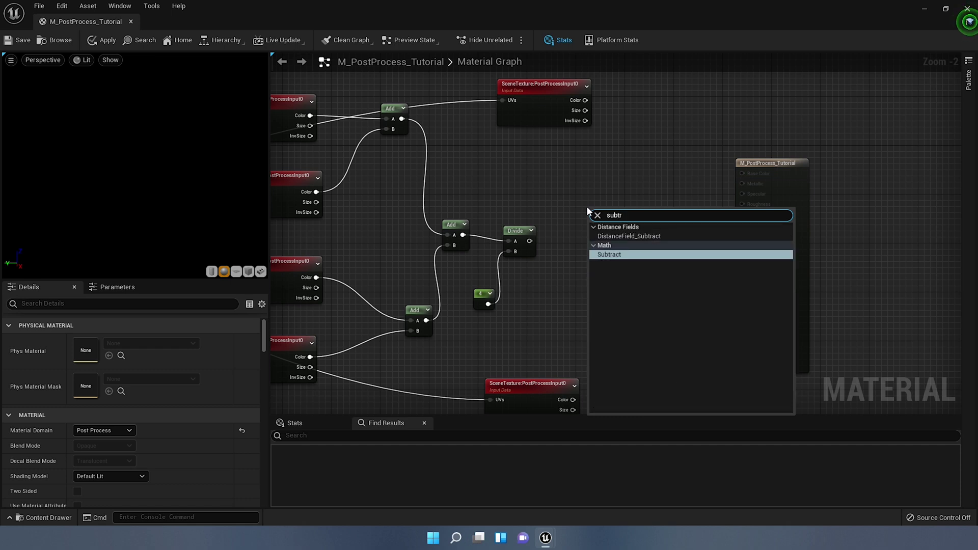
key("Return")
left_click_drag(586, 212, 588, 230)
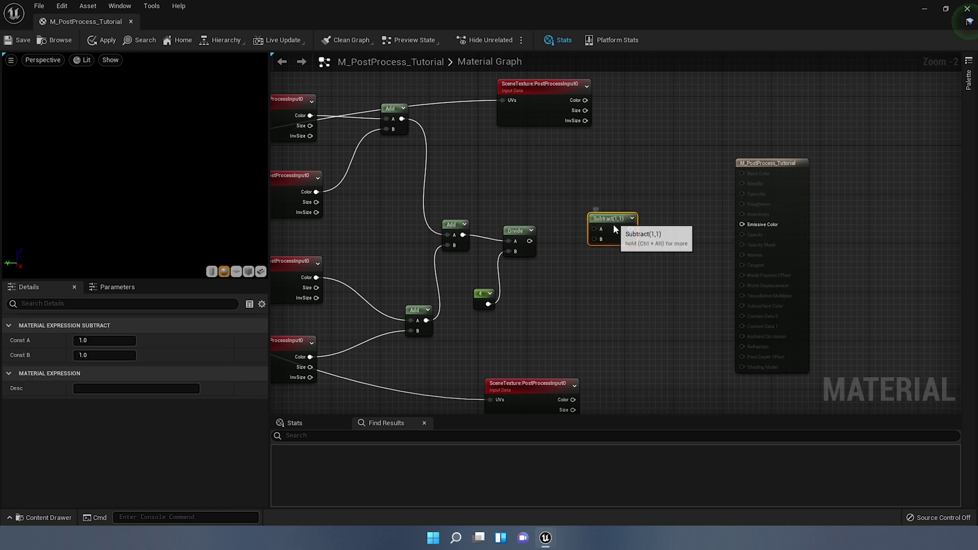
Connect Divide's output to Subtract's B and the upper SceneTexture's Color to Subtract's A
left_click_drag(530, 240, 593, 252)
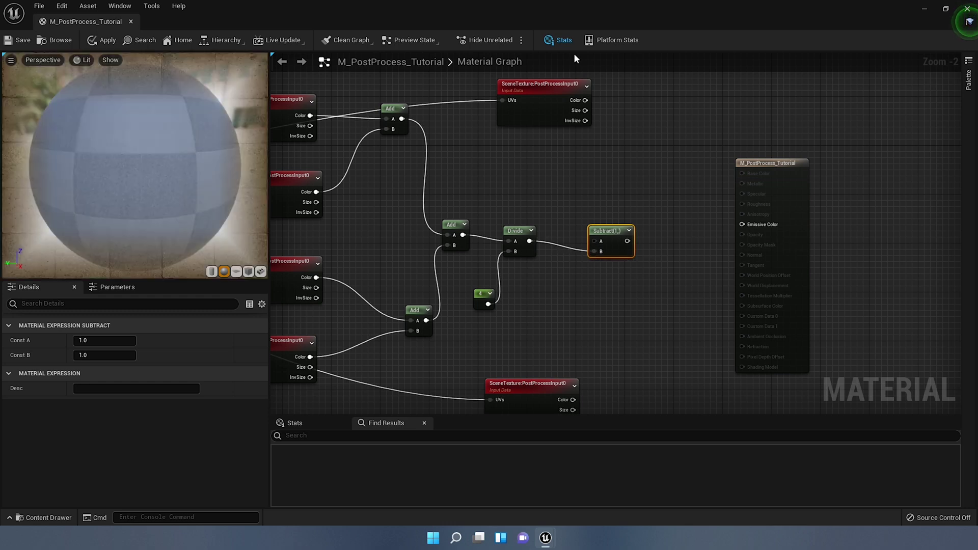
left_click_drag(585, 100, 596, 240)
scroll(620, 218, "down", 1)
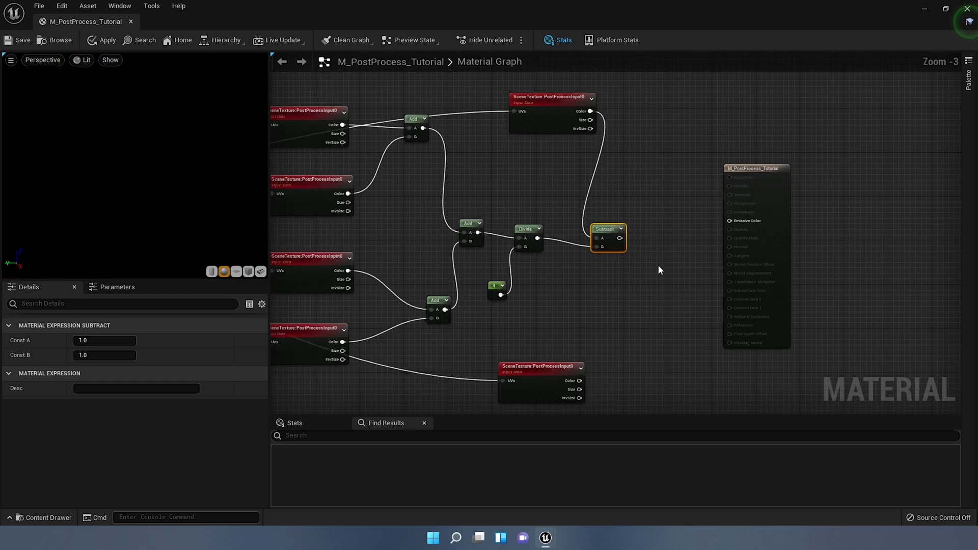
Move the material output node aside, create a Multiply node beside Subtract and feed Subtract's output into its A input
right_click_drag(659, 266, 655, 182)
left_click_drag(760, 187, 807, 178)
right_click_drag(657, 166, 662, 167)
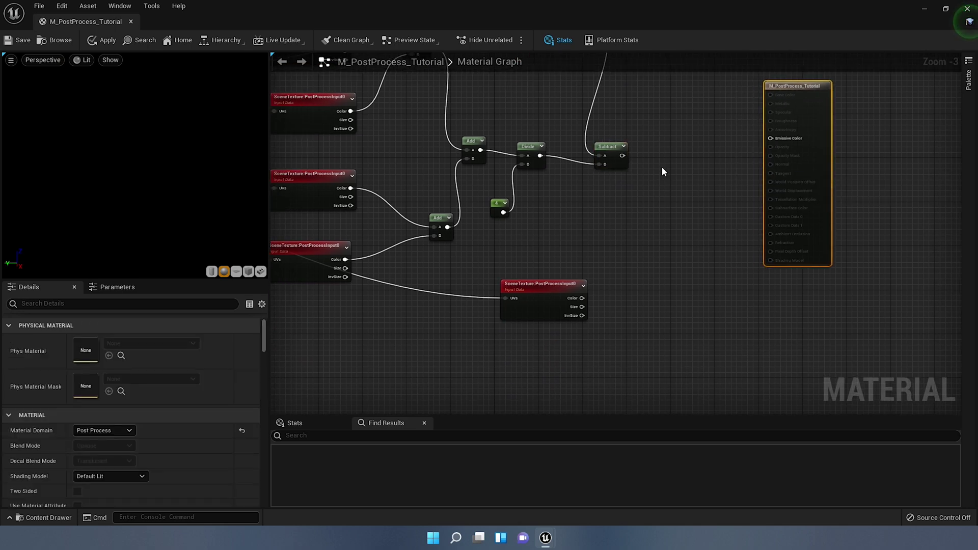
right_click(662, 165)
type("multiply")
key("Return")
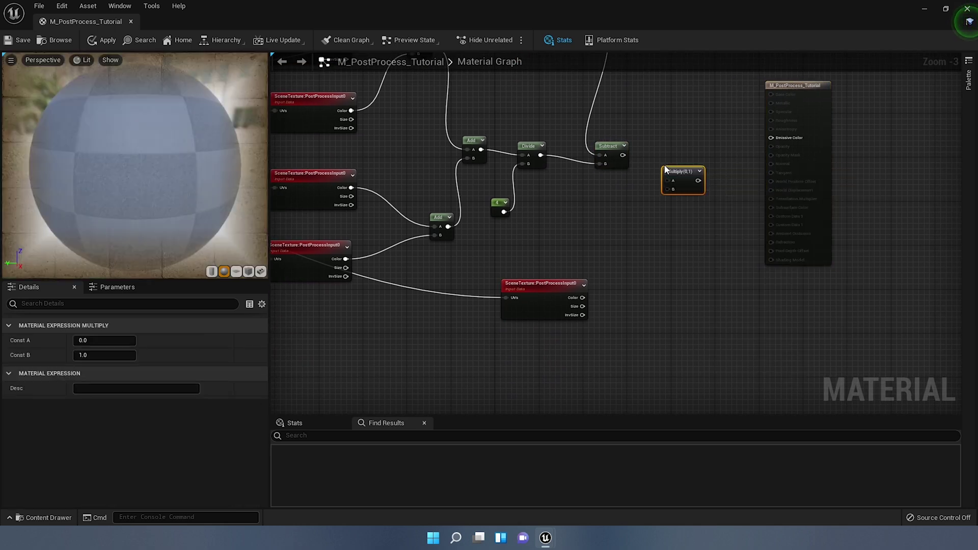
mouse_move(665, 170)
left_mouse_down()
mouse_move(658, 145)
mouse_move(660, 154)
left_mouse_up()
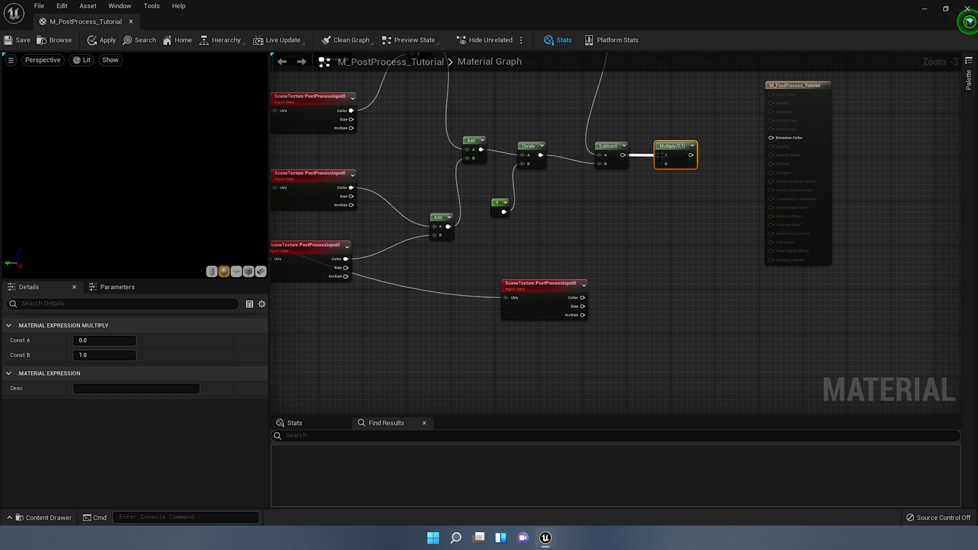
Create an Add node beside the lower SceneTexture, feed its B from that SceneTexture's Color, and move Multiply slightly closer to Subtract
right_click(670, 282)
type("add")
key("Return")
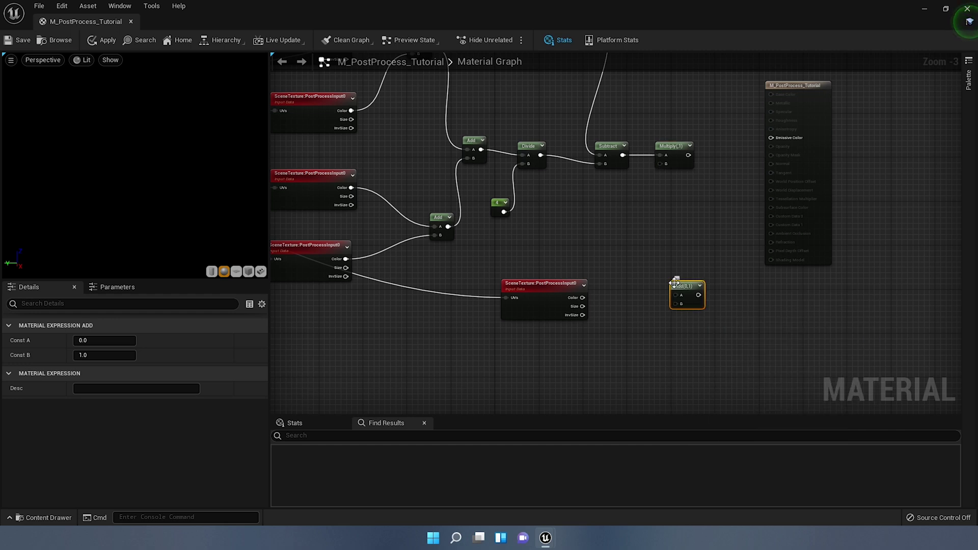
left_click_drag(582, 298, 675, 304)
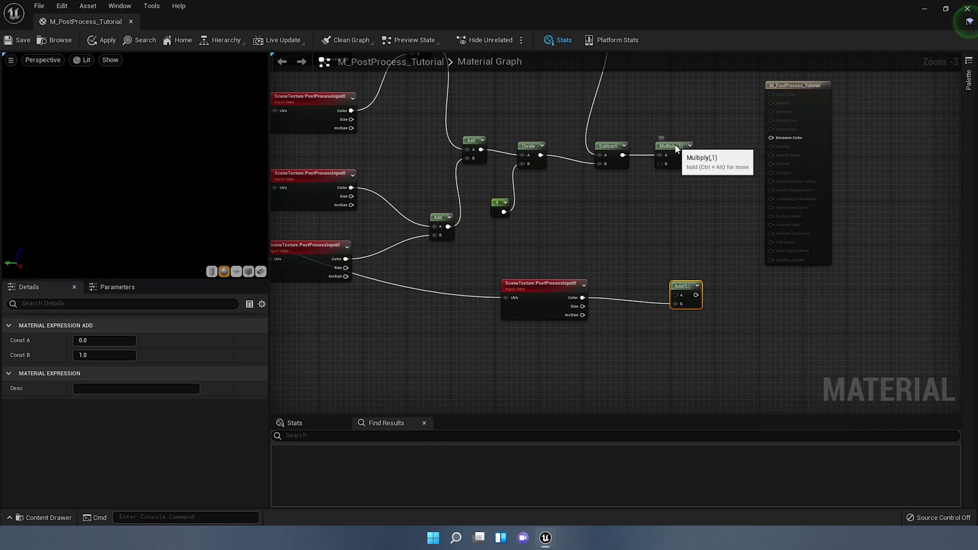
left_click_drag(676, 148, 665, 148)
left_click(567, 209)
right_click(563, 209)
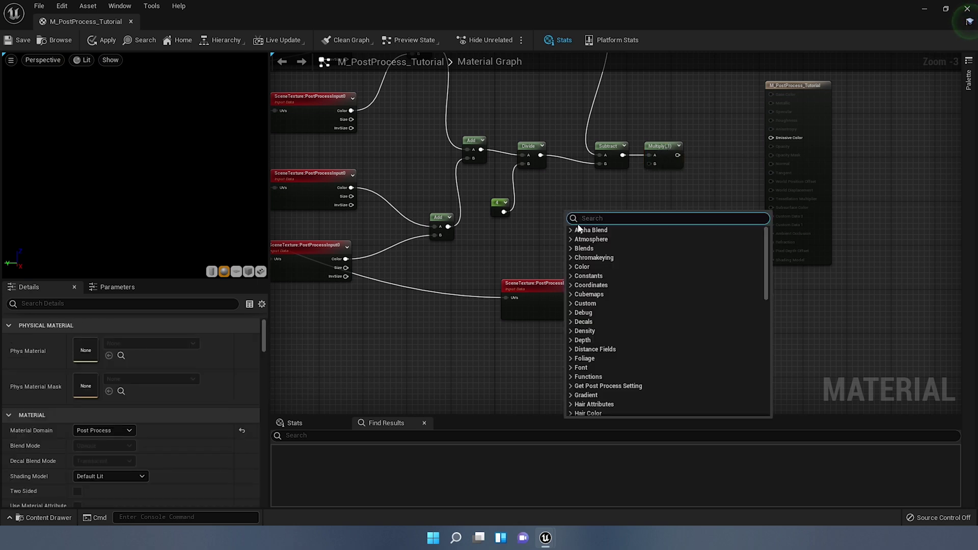
type("para")
key("Escape")
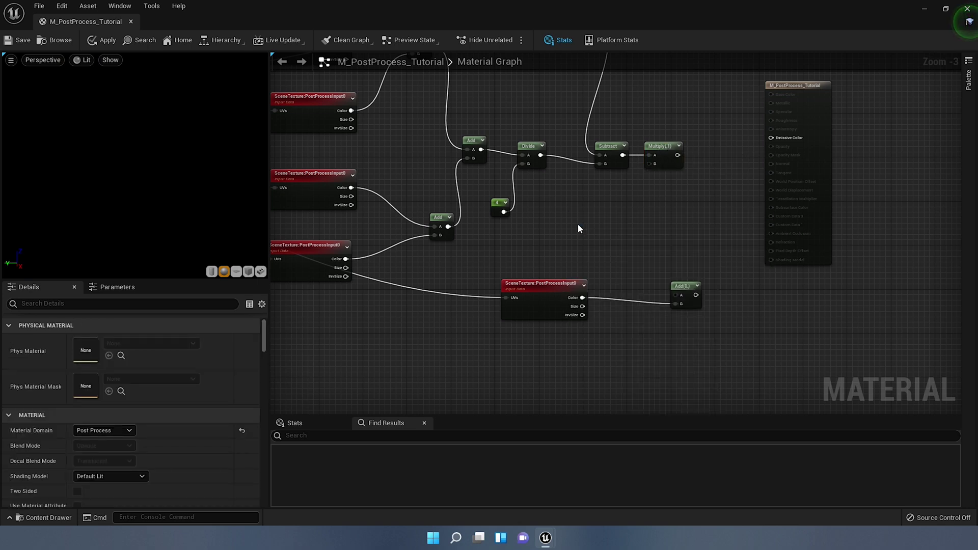
Create a scalar parameter named Sharpen_intensity below the Multiply node from a constant
key("1")
left_click(578, 224)
right_click(585, 233)
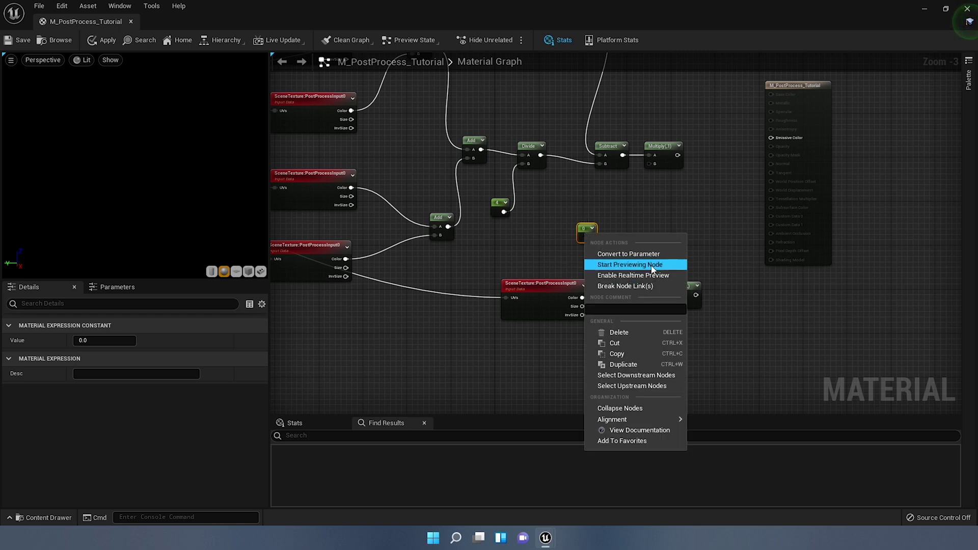
left_click(653, 254)
type("S")
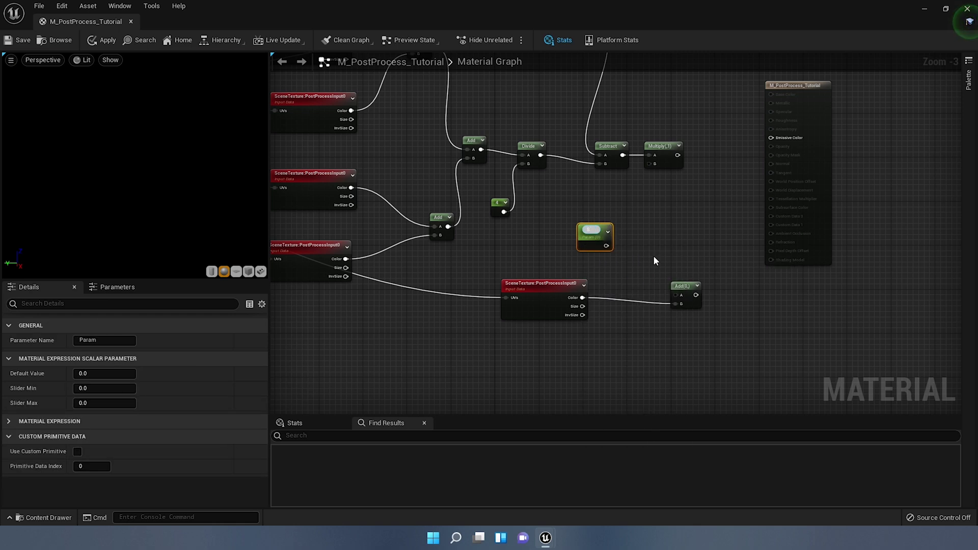
type("harpen")
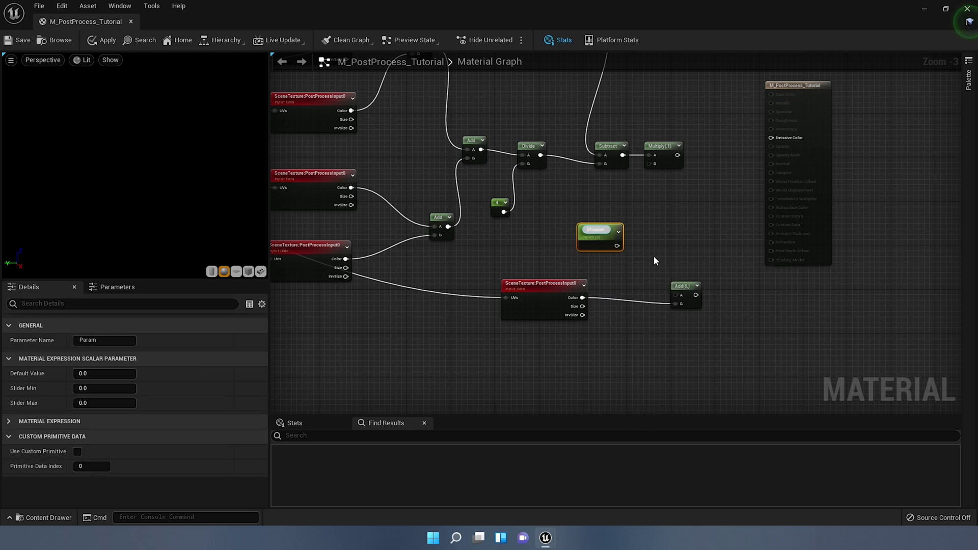
type("_Intensity")
key("Return")
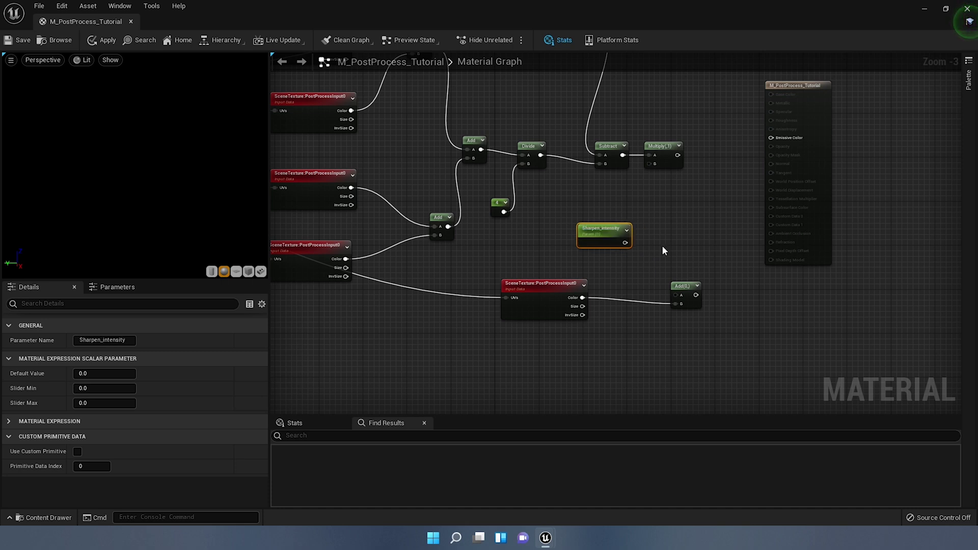
Connect Sharpen_intensity to Multiply's B input and set the parameter's default value to 0.5
left_click_drag(595, 230, 649, 164)
right_click_drag(648, 163, 588, 170)
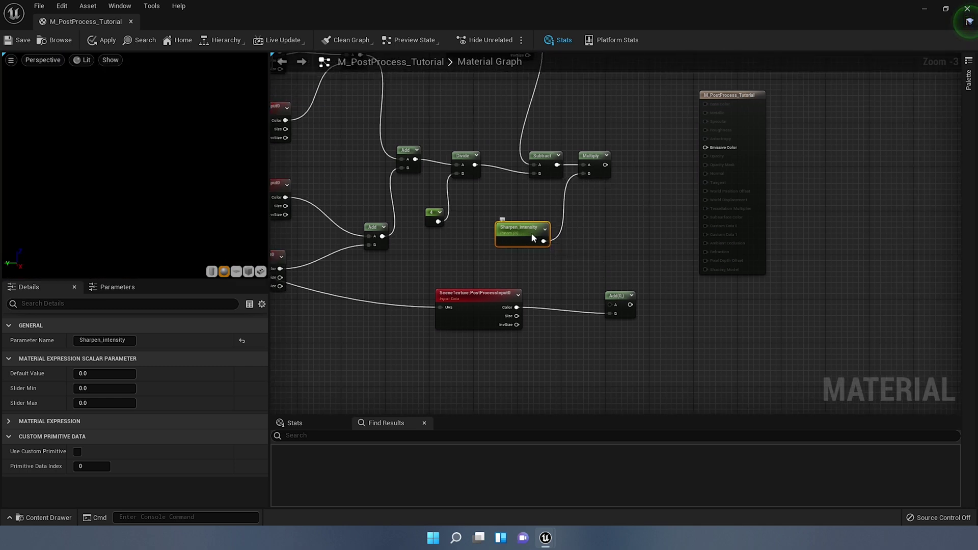
left_click(118, 374)
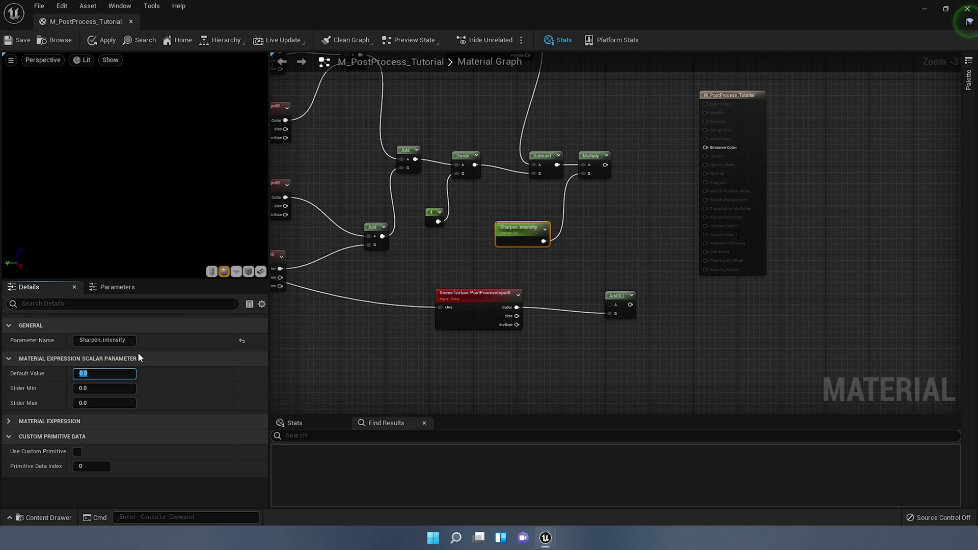
type("0.5")
key("Return")
Create a Desaturation node lined up beside Multiply and feed Multiply's output into its upper input
right_click(601, 218)
left_click(634, 172)
right_click(634, 168)
type("d")
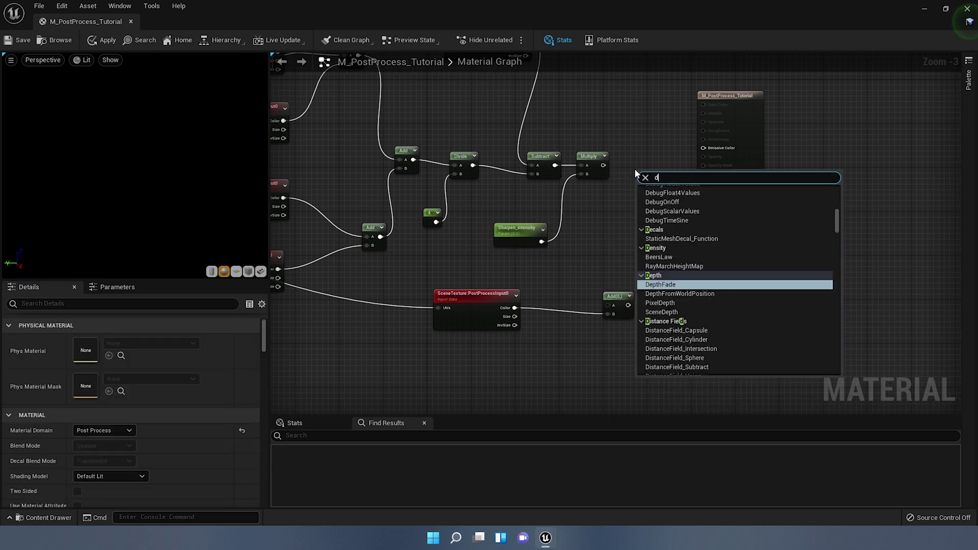
type("esat")
key("Return")
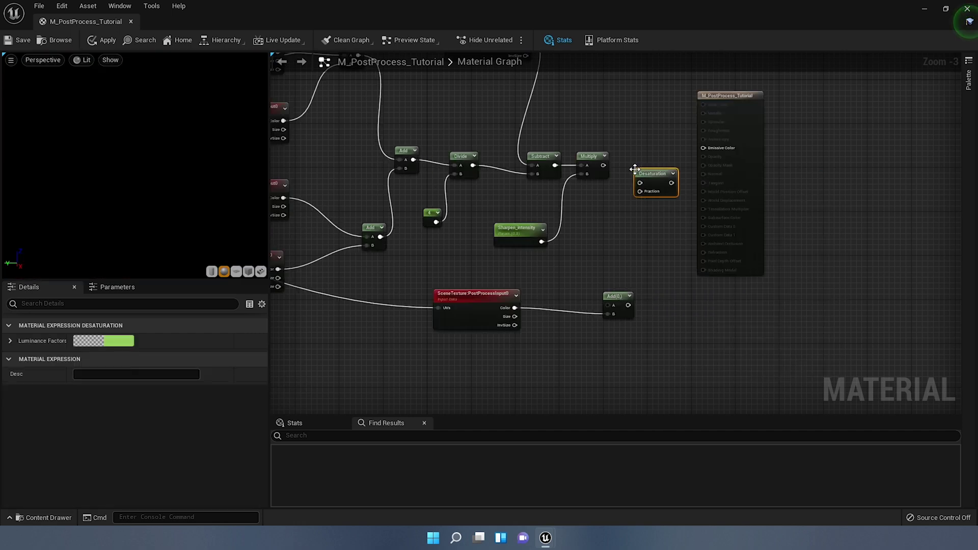
left_click_drag(640, 183, 657, 164)
left_click(641, 163)
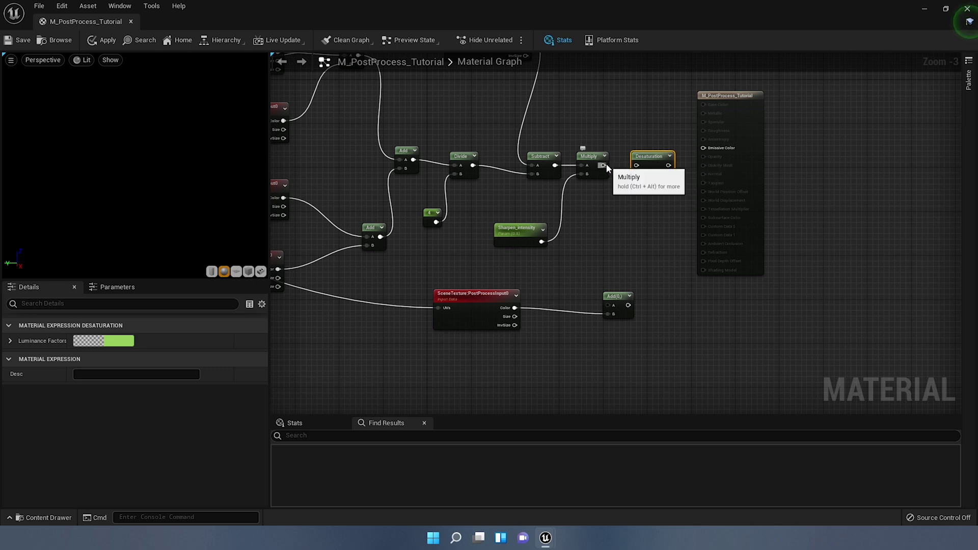
left_click_drag(604, 165, 637, 166)
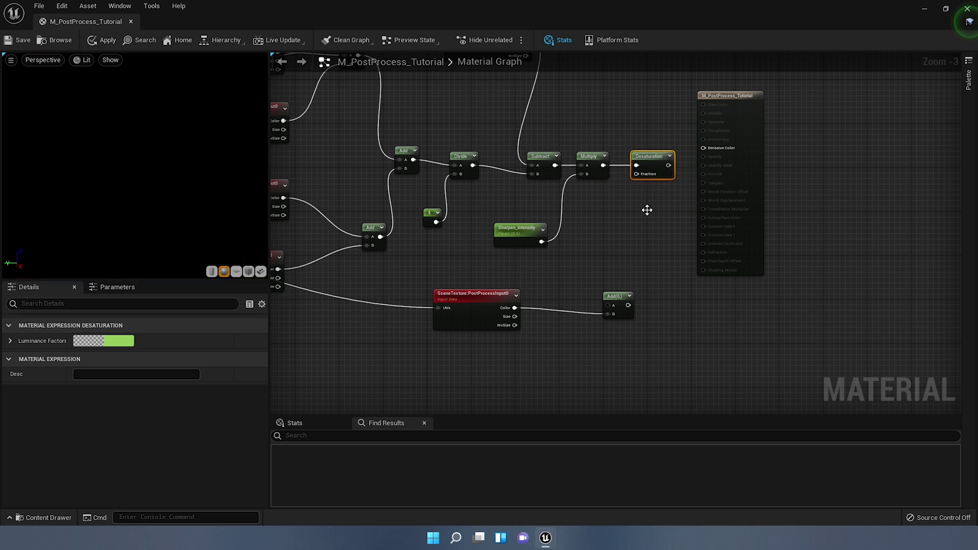
Move the material output node farther out, connect Desaturation to the lower Add's A input and that Add's output to Emissive Color
right_click_drag(647, 209, 607, 219)
left_click_drag(716, 137, 738, 137)
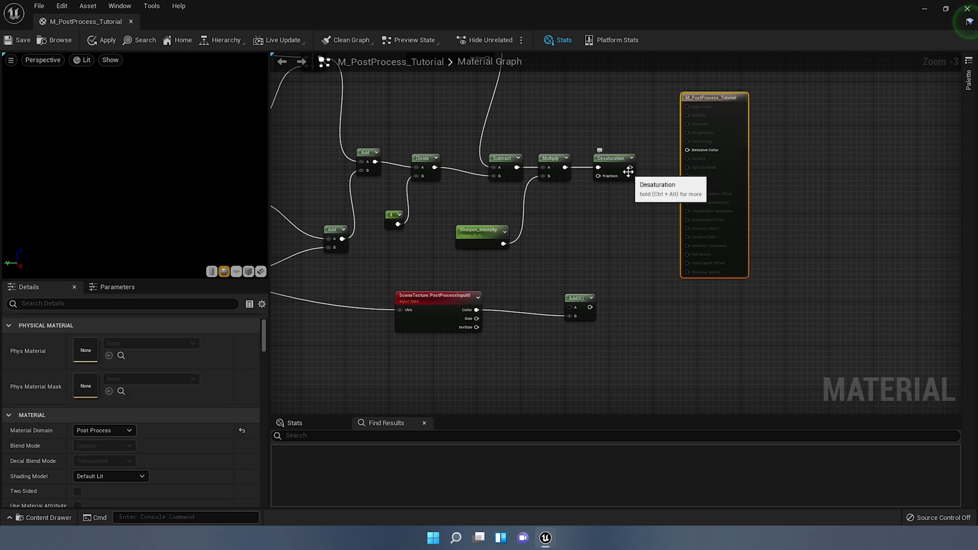
left_click_drag(630, 167, 701, 152)
right_click_drag(549, 119, 564, 196)
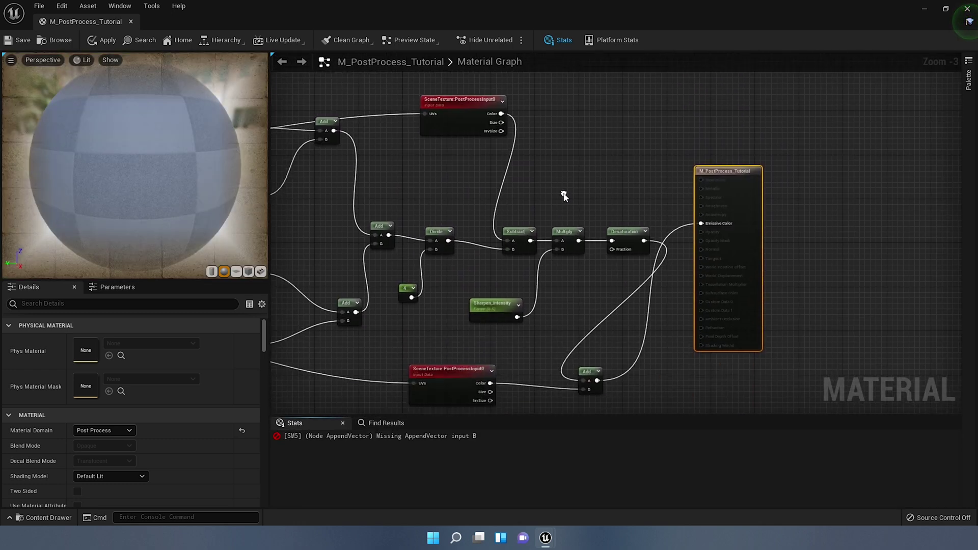
right_click_drag(497, 158, 568, 157)
scroll(596, 194, "down", 1)
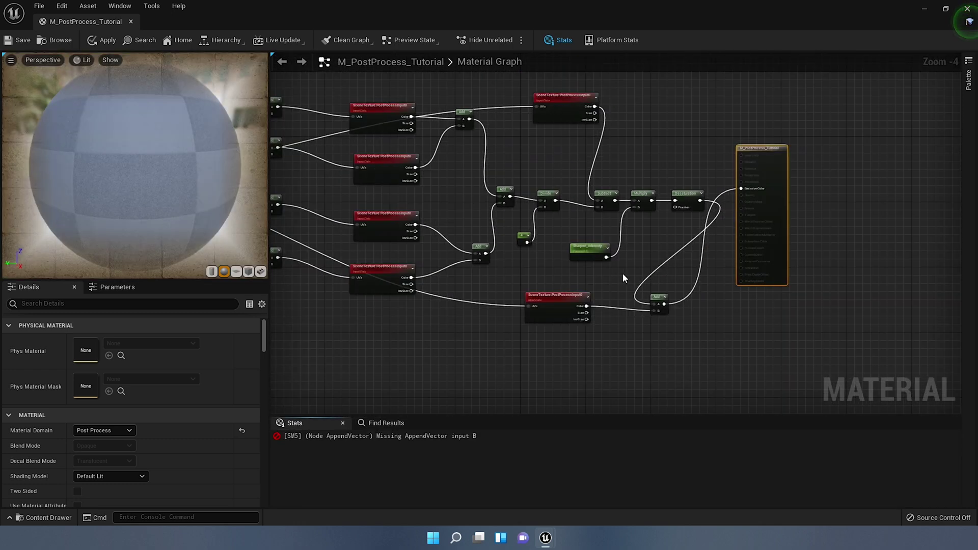
left_click_drag(773, 204, 810, 226)
Locate the Append node that has the missing-input error and connect the 0 constant to its B input
right_click_drag(473, 273, 561, 244)
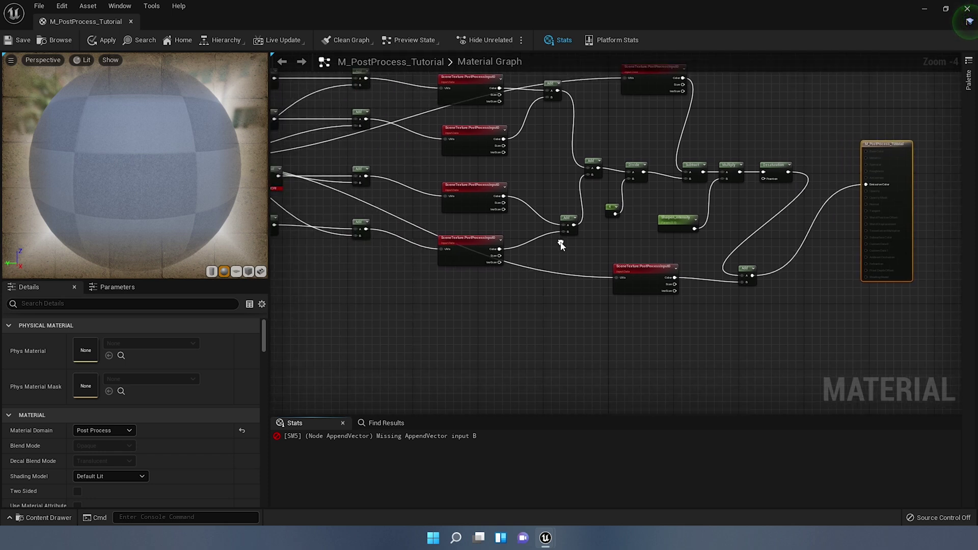
left_click(301, 435)
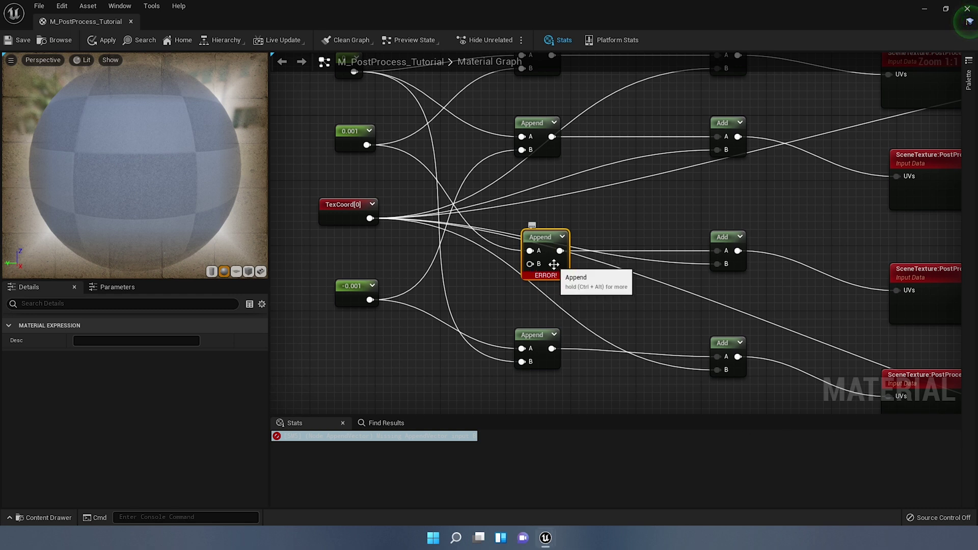
right_click_drag(470, 148, 488, 280)
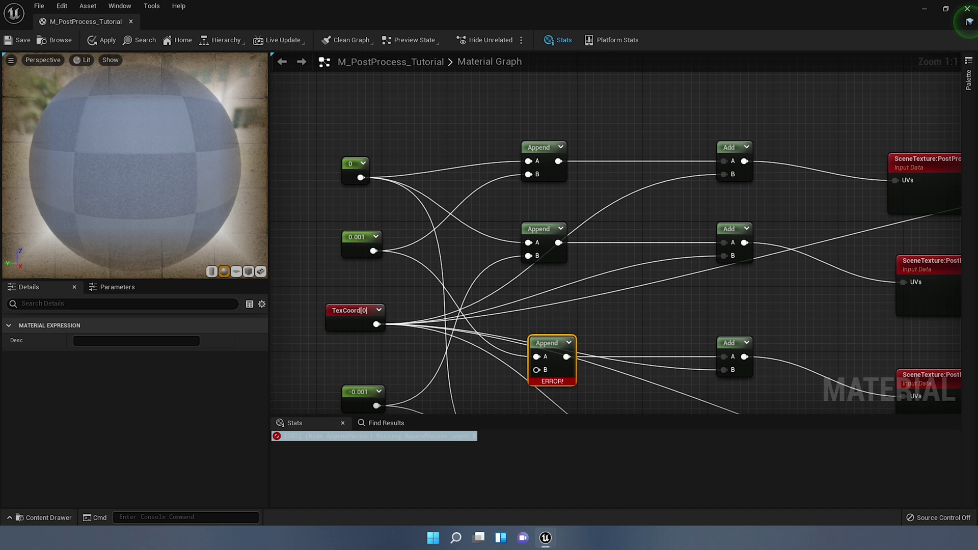
right_click_drag(550, 298, 552, 198)
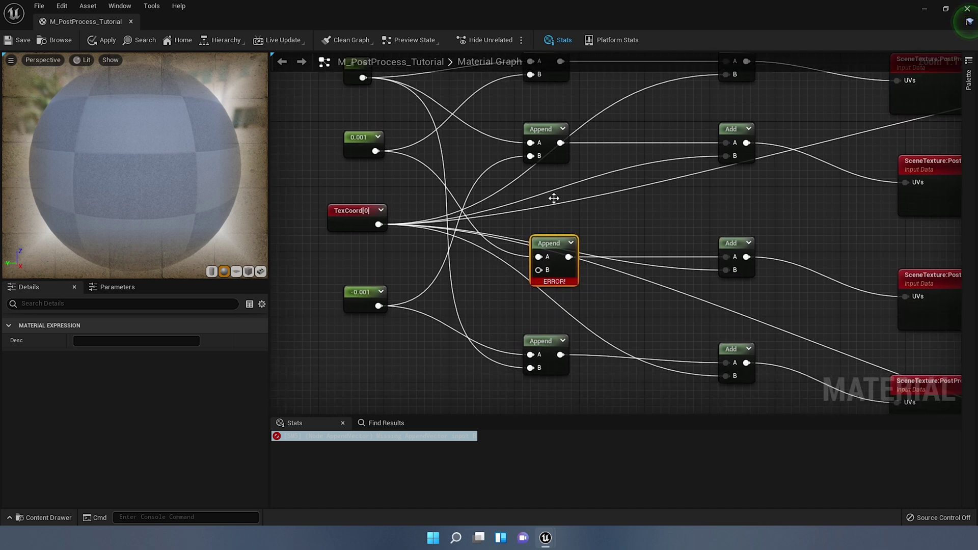
left_click_drag(362, 77, 539, 270)
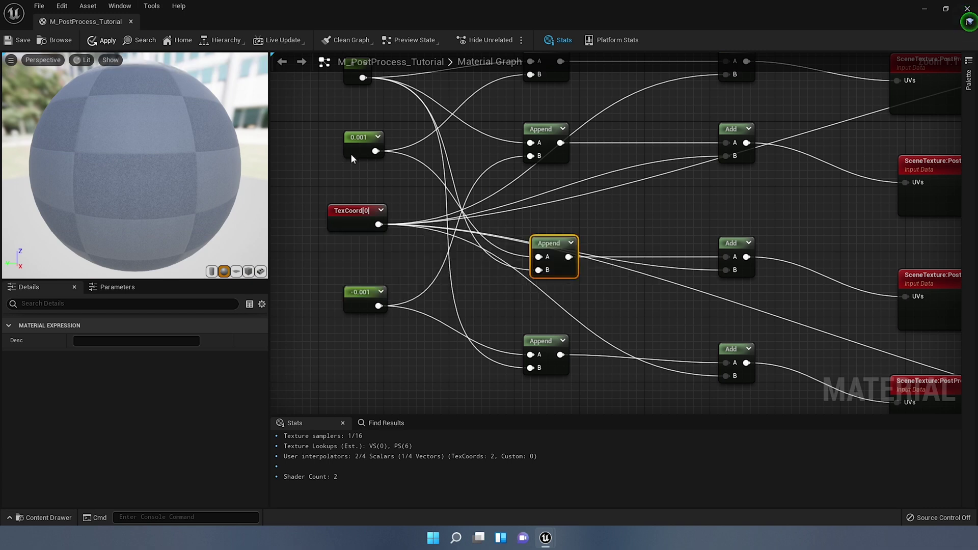
Review the complete node graph from the offset constants through the SceneTexture samples to the material output
scroll(479, 226, "down", 1)
right_click(428, 257)
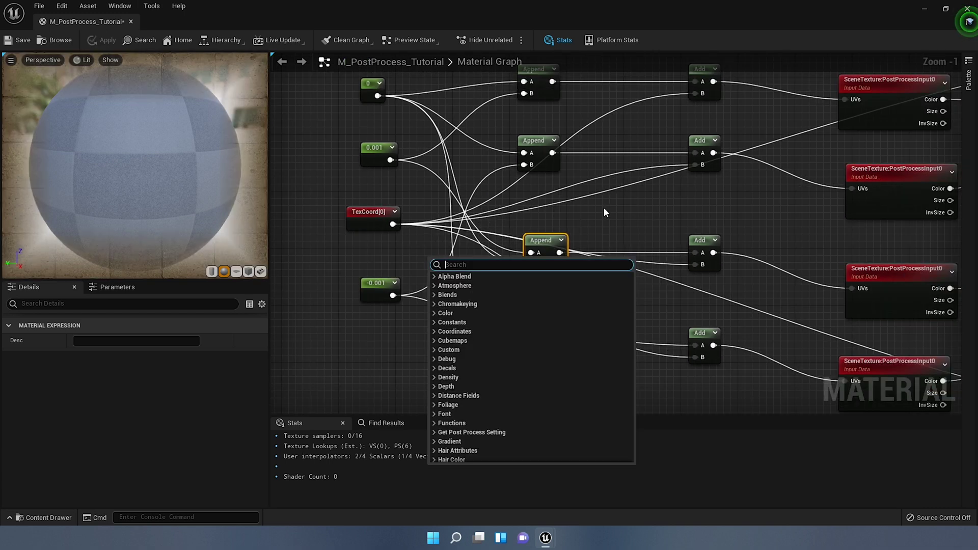
right_click_drag(603, 207, 399, 199)
scroll(492, 178, "down", 2)
right_click_drag(720, 208, 471, 170)
scroll(813, 199, "down", 2)
right_click_drag(812, 200, 625, 209)
scroll(625, 210, "up", 2)
Close the material editor and select the level's PostProcessVolume under Atmosphere & Lighting
left_click(130, 22)
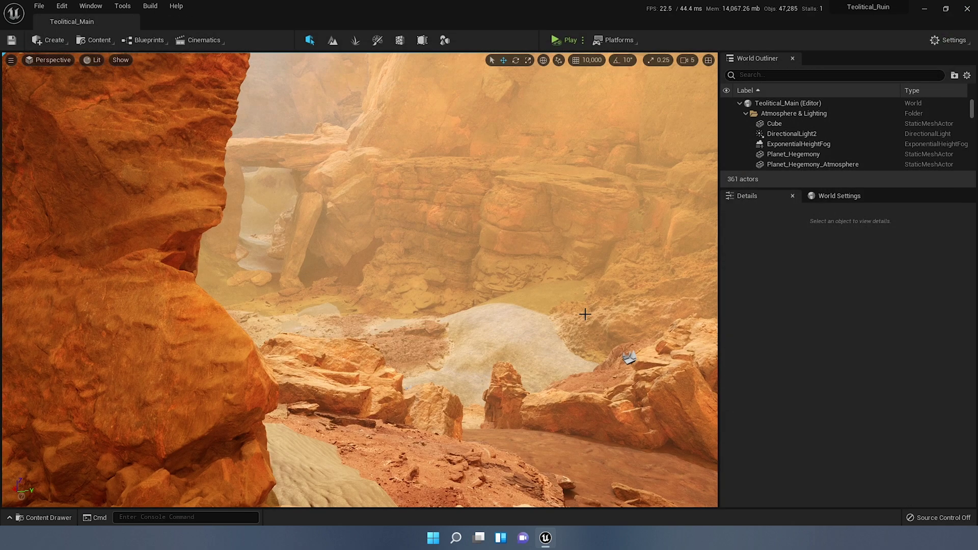
left_click(781, 144)
scroll(790, 133, "down", 4)
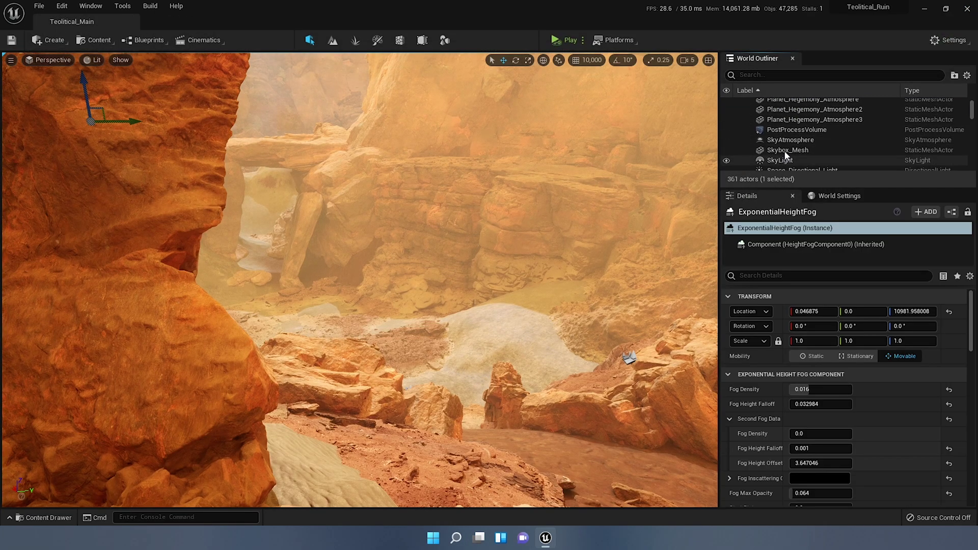
left_click(798, 130)
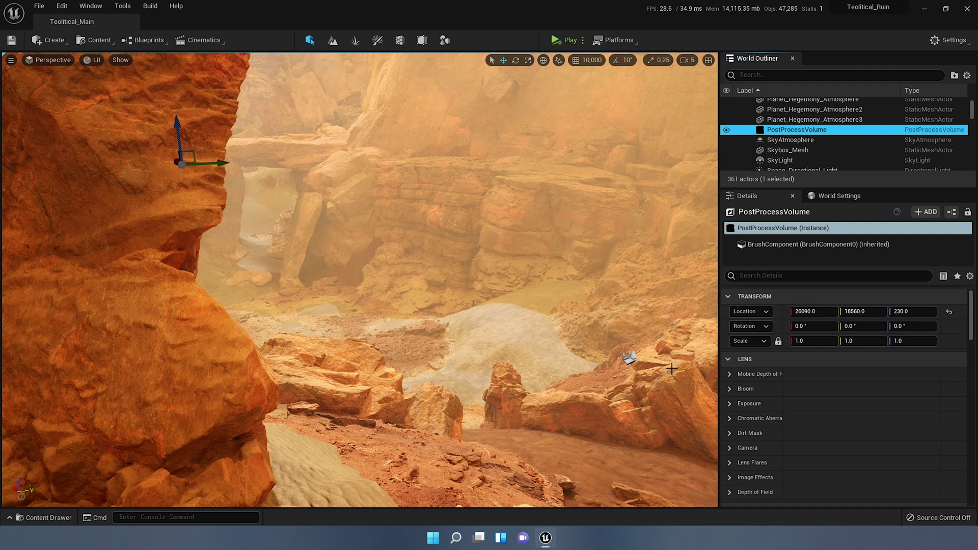
scroll(839, 430, "down", 8)
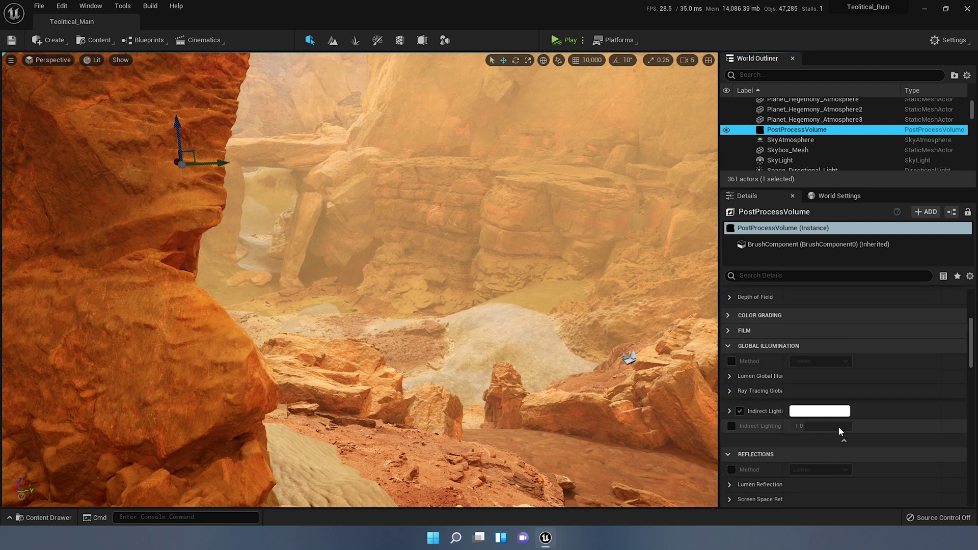
scroll(839, 426, "down", 8)
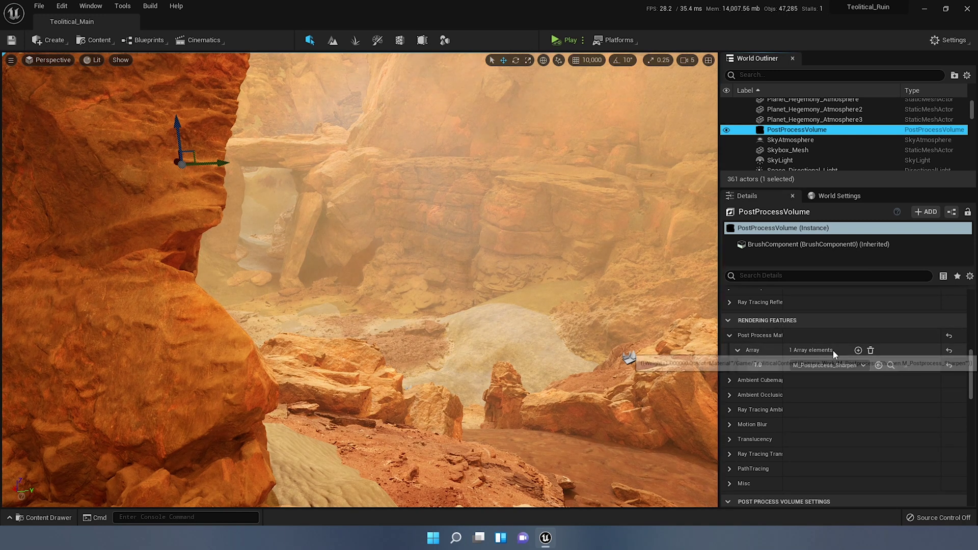
left_click(859, 352)
left_click(827, 379)
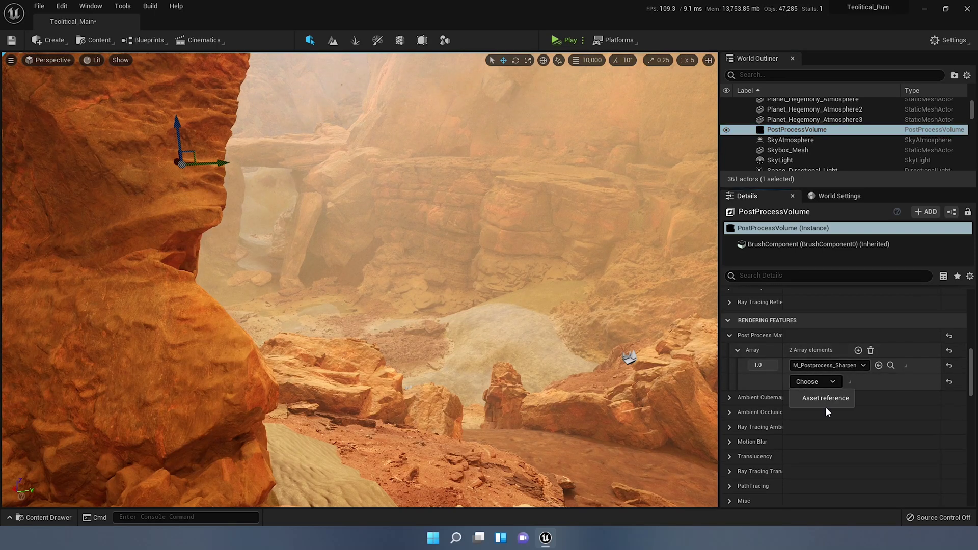
left_click(832, 398)
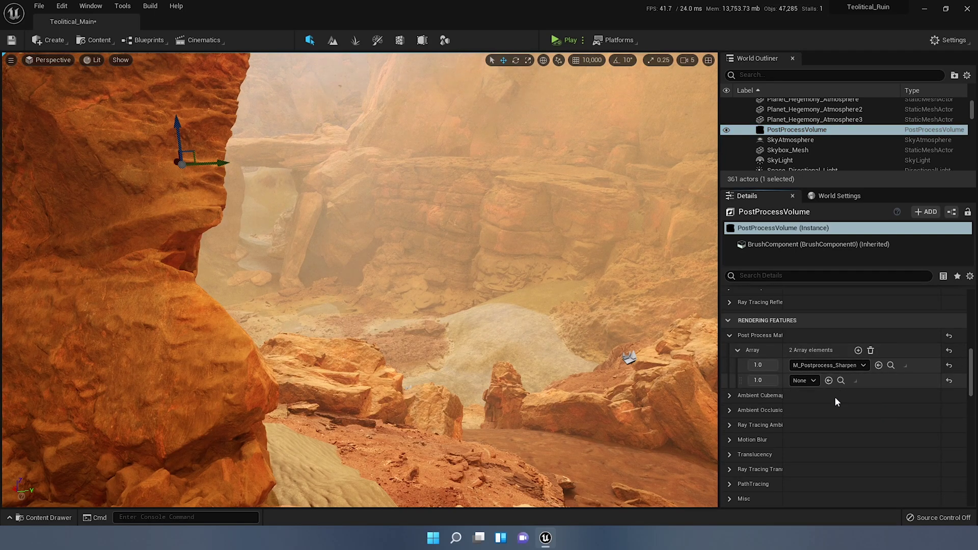
left_click(800, 381)
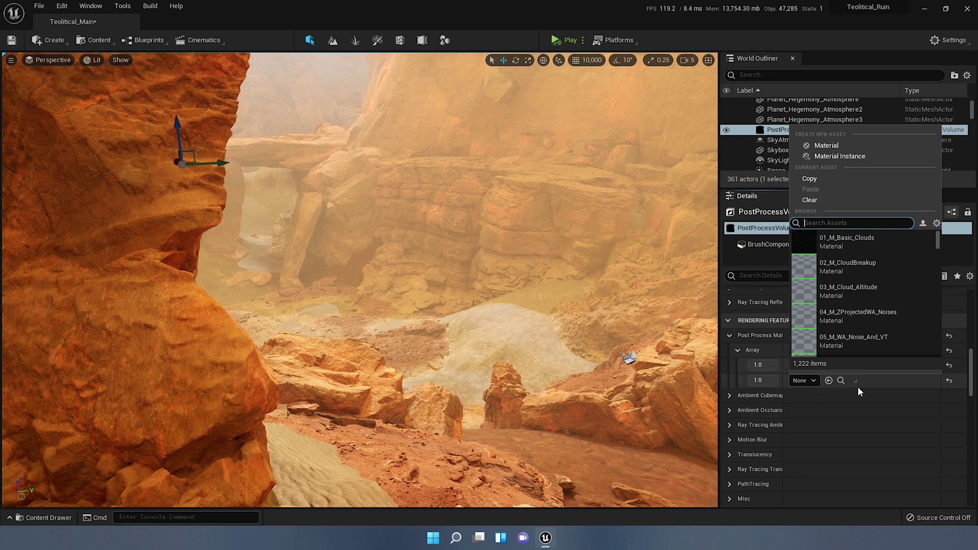
left_click(927, 395)
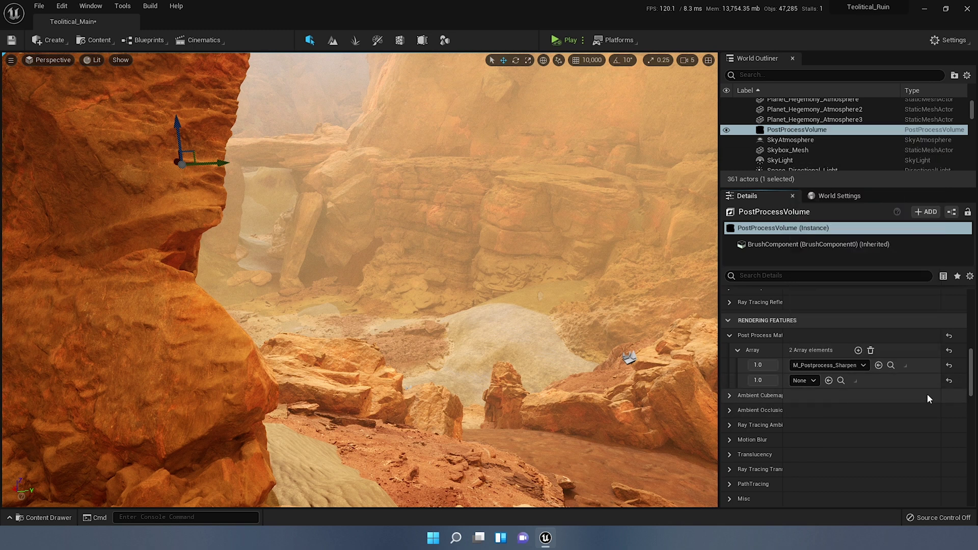
left_click(857, 380)
left_click(872, 403)
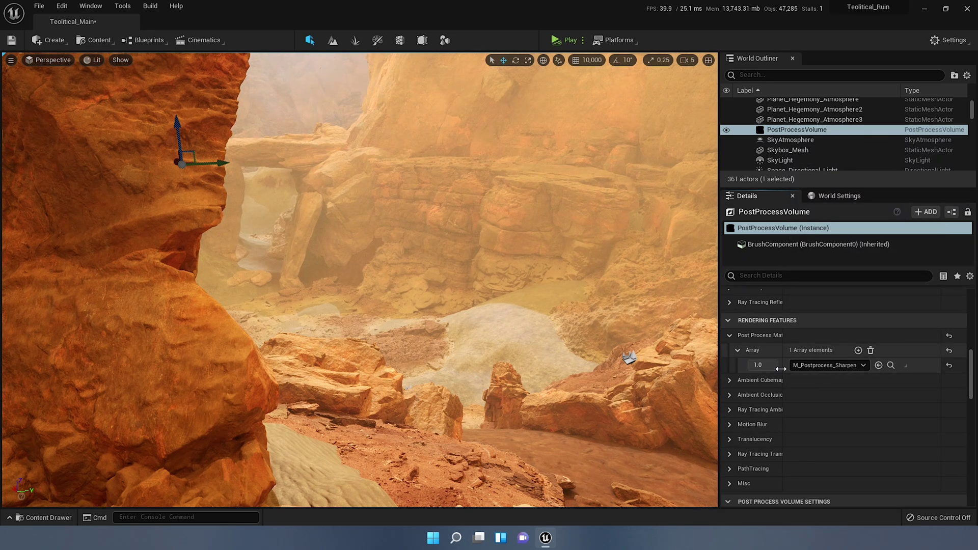
Replace M_Postprocess_Sharpen with M_PostProcess_Tutorial in the volume's Post Process Materials array
left_click(835, 365)
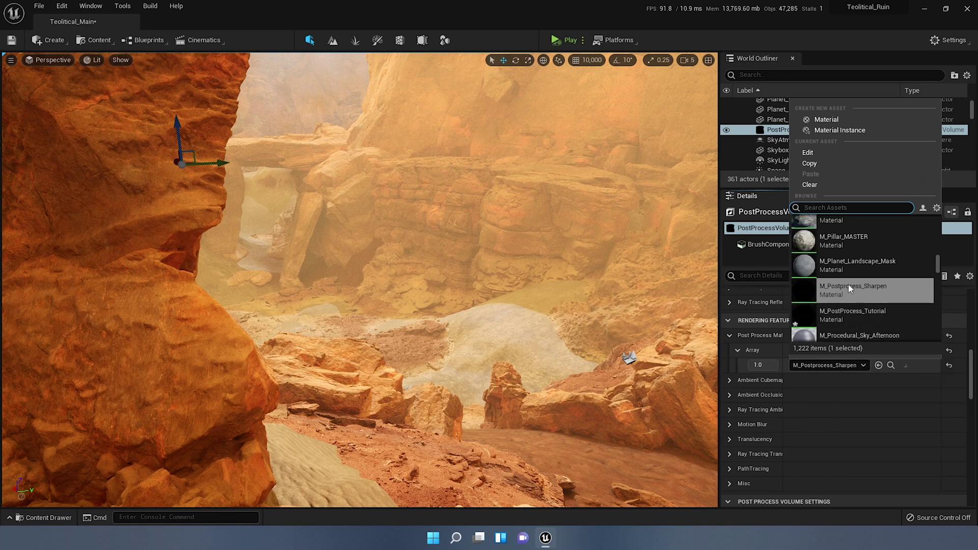
left_click(860, 314)
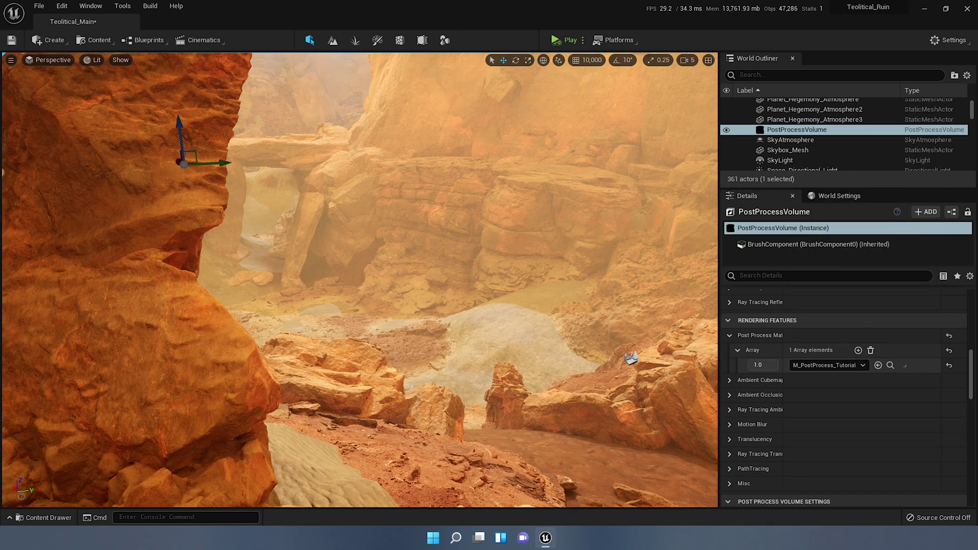
Compare the sharpening on a close-up of the rock face by setting the post process material's weight to 0 and back to 1.0
right_click_drag(496, 301, 453, 390)
key("w")
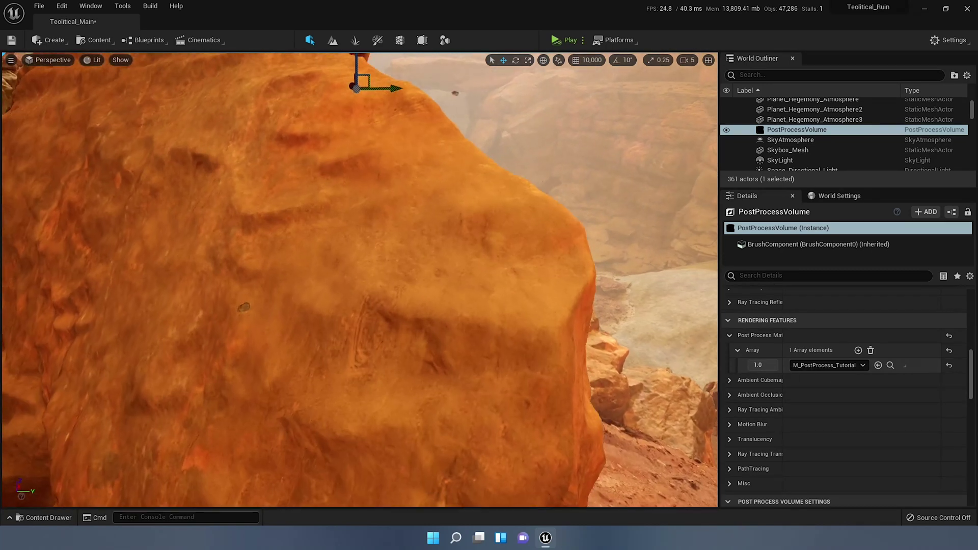
right_click_drag(550, 374, 437, 336)
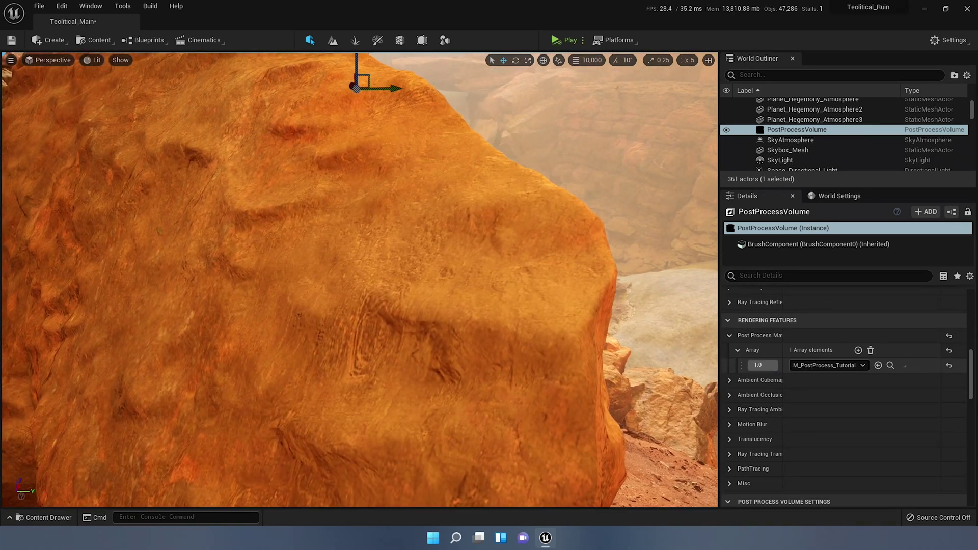
left_click(761, 366)
type("0")
key("Return")
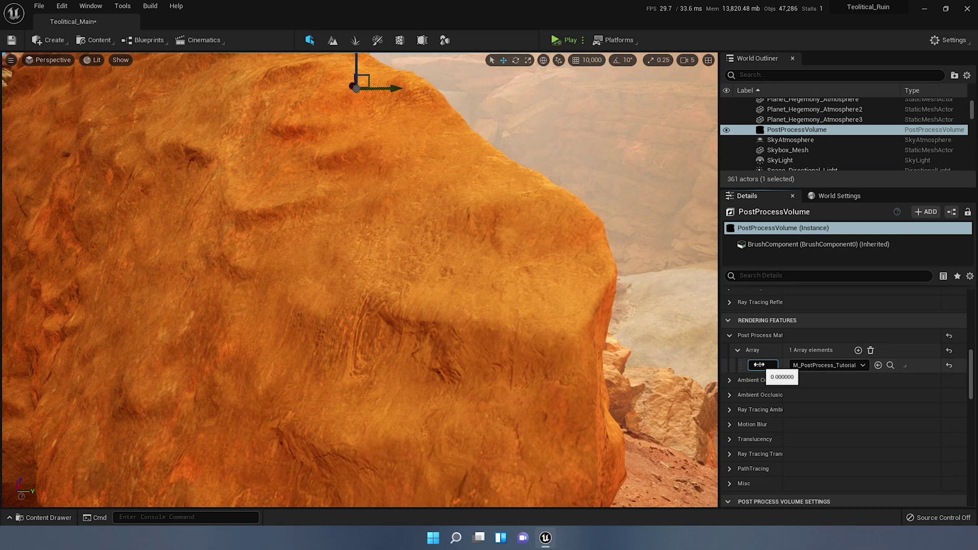
left_click_drag(756, 365, 774, 364)
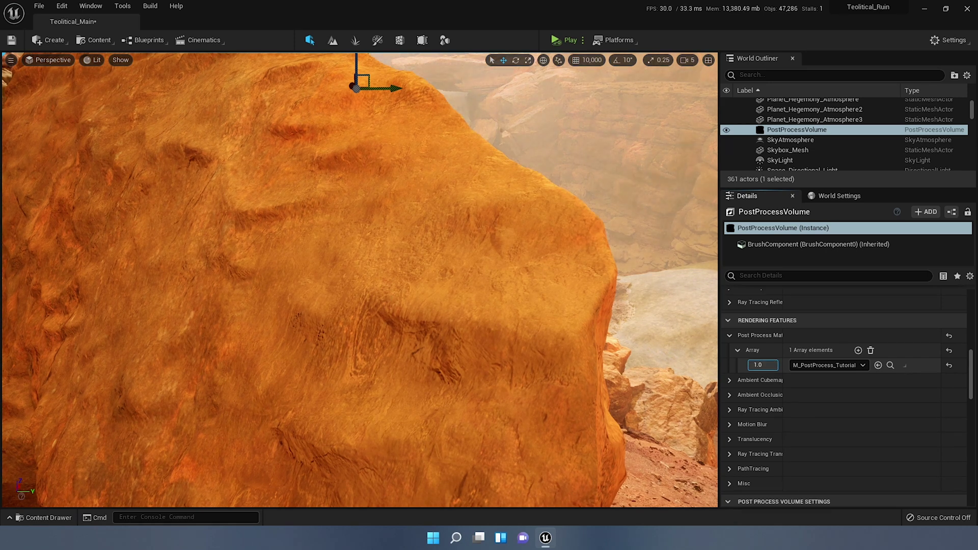
Locate M_PostProcess_Tutorial from the volume's Post Process Materials slot and open it in the material editor
right_click_drag(490, 346, 614, 344)
mouse_move(756, 366)
left_mouse_down()
mouse_move(733, 366)
mouse_move(779, 365)
left_mouse_up()
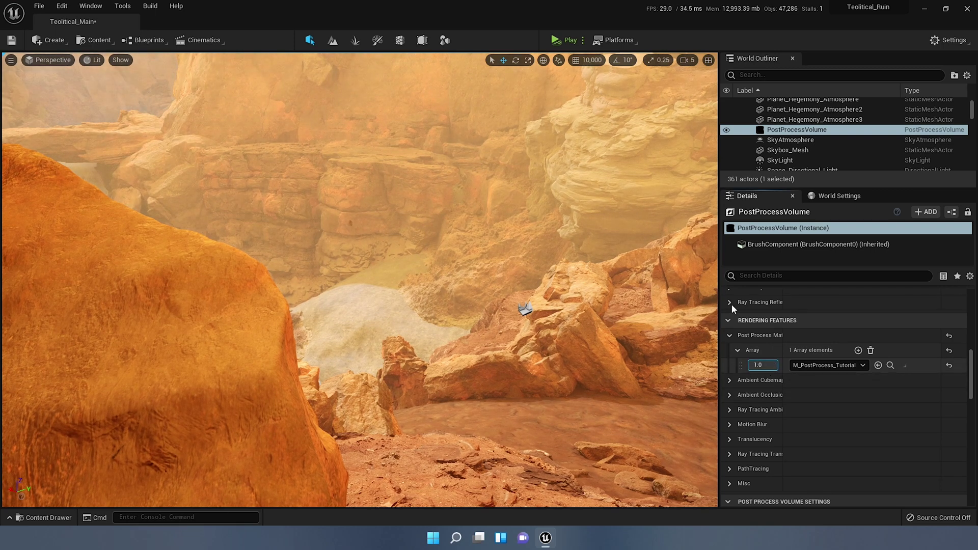
left_click(852, 365)
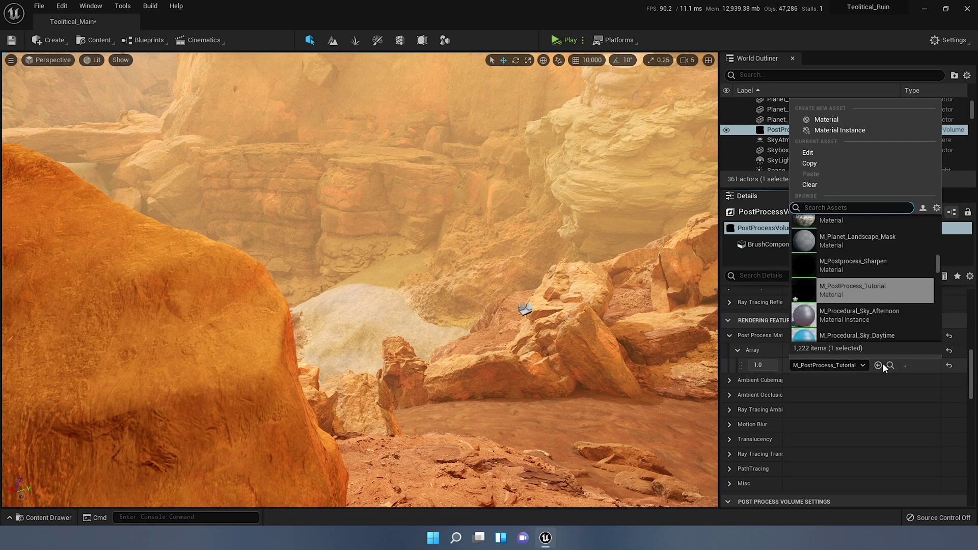
left_click(889, 365)
double_click(266, 397)
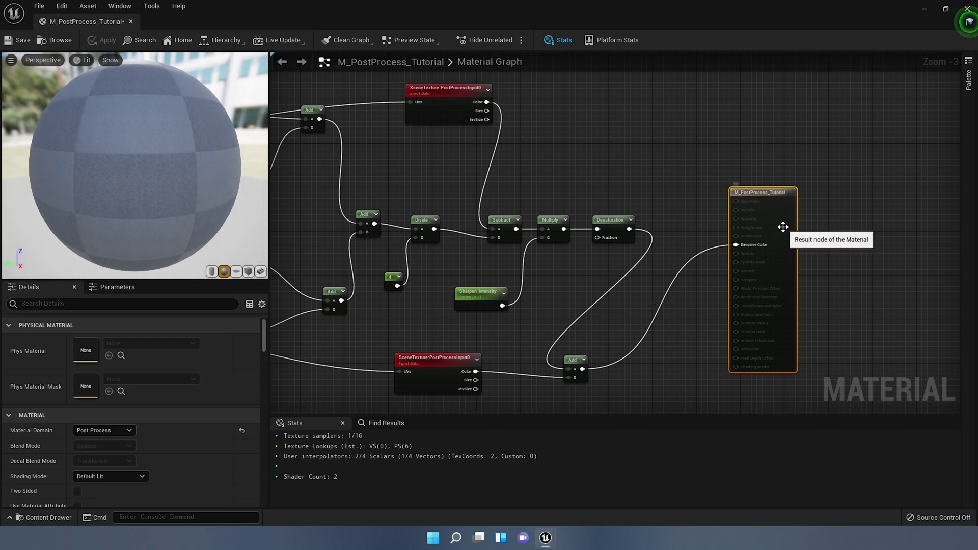
Examine the graph from the material output back to the offset constants and check the TexCoord node's settings
right_click_drag(517, 282, 716, 280)
right_click_drag(791, 246, 629, 234)
scroll(645, 253, "up", 1)
scroll(389, 210, "down", 1)
right_click_drag(390, 209, 685, 227)
scroll(635, 234, "down", 4)
scroll(488, 223, "up", 6)
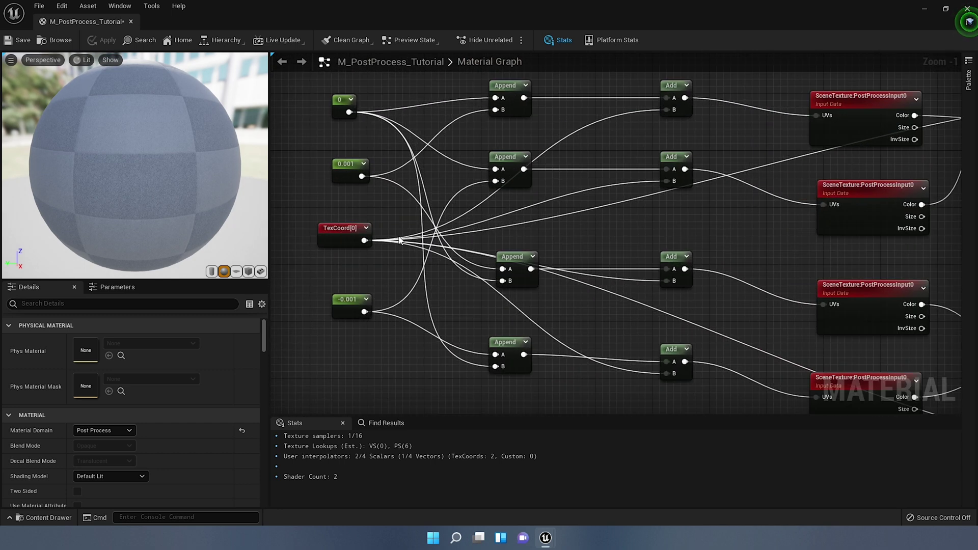
left_click(340, 228)
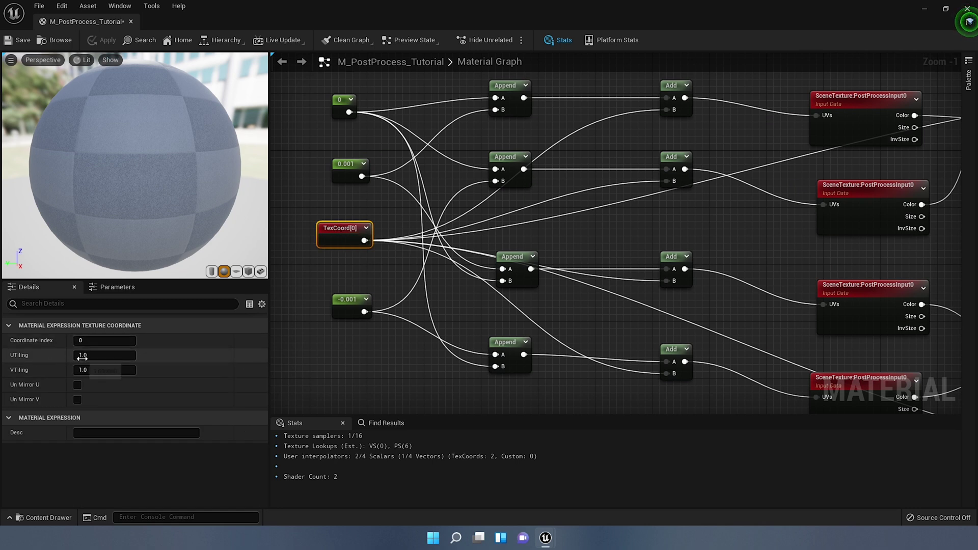
right_click_drag(561, 181, 504, 161)
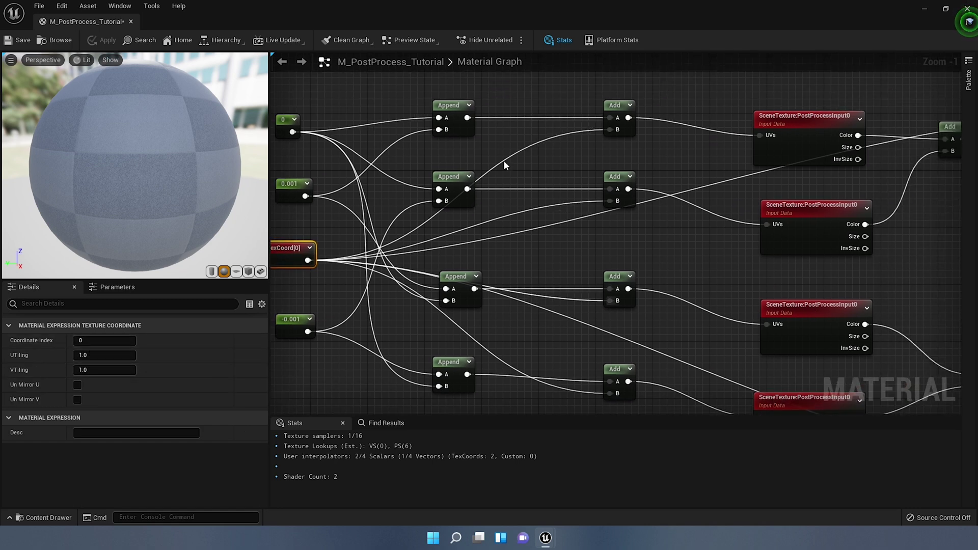
Follow the graph through the SceneTexture samples, inspecting the two original-image samples that feed the Subtract and final Add nodes
right_click_drag(751, 175, 652, 170)
scroll(702, 132, "down", 1)
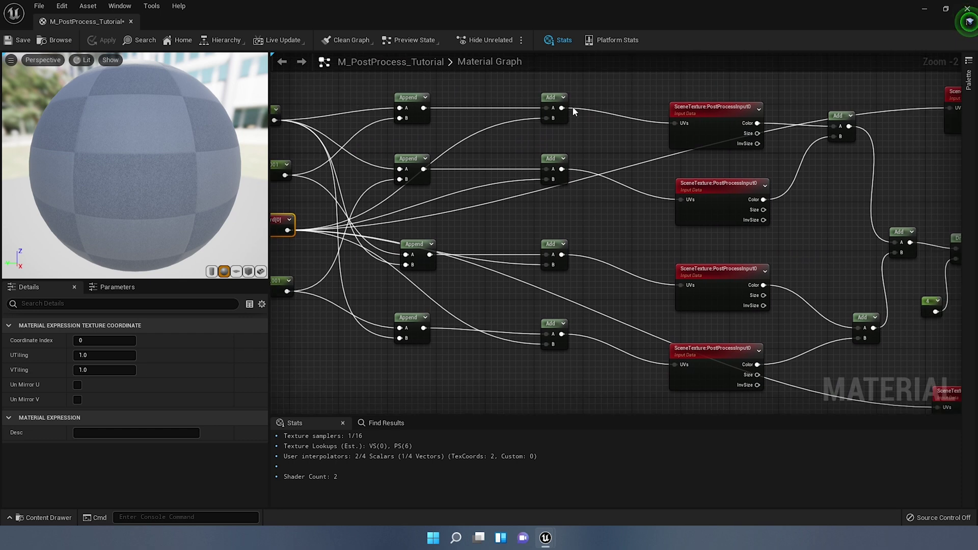
right_click_drag(651, 205, 511, 230)
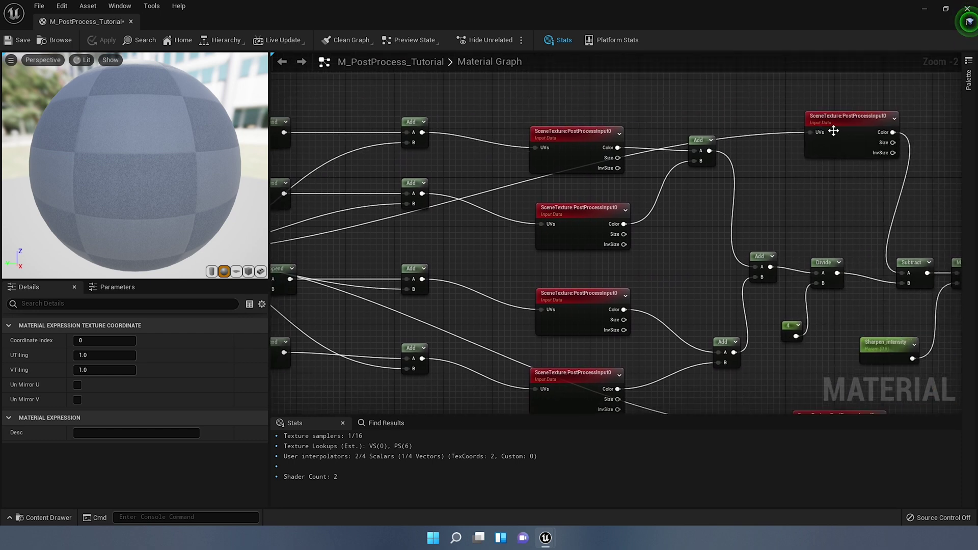
right_click_drag(666, 198, 658, 172)
left_click(850, 95)
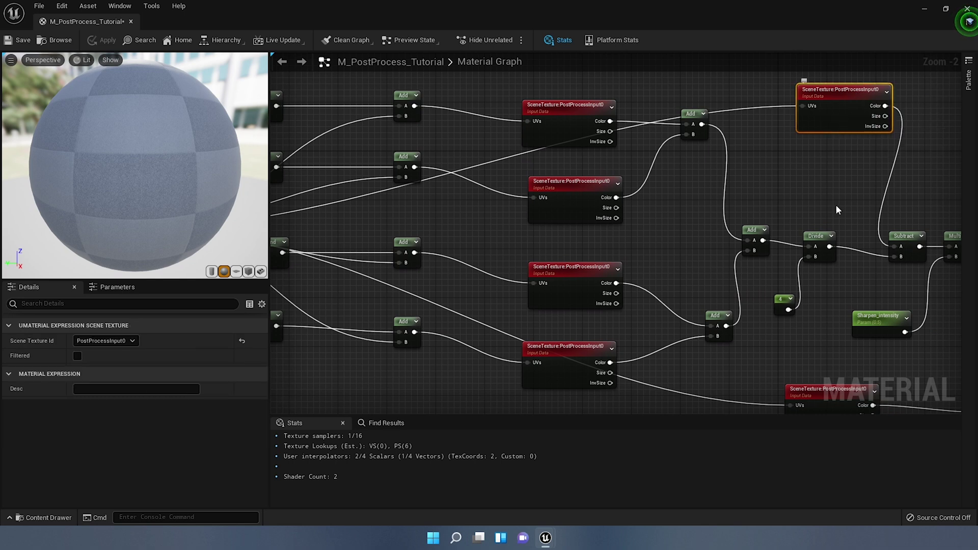
right_click_drag(836, 210, 724, 142)
left_click(714, 328)
right_click_drag(716, 260, 603, 269)
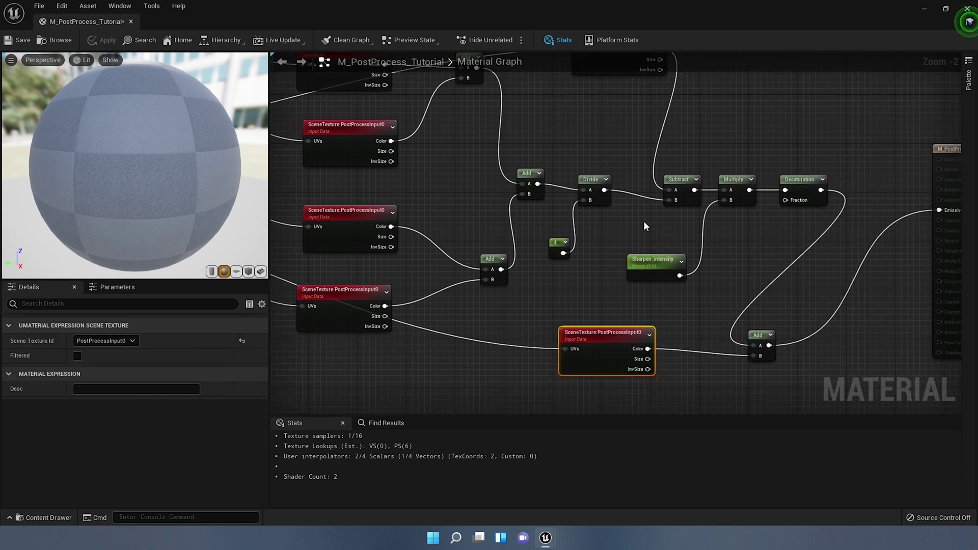
right_click_drag(647, 224, 580, 279)
right_click_drag(696, 183, 689, 140)
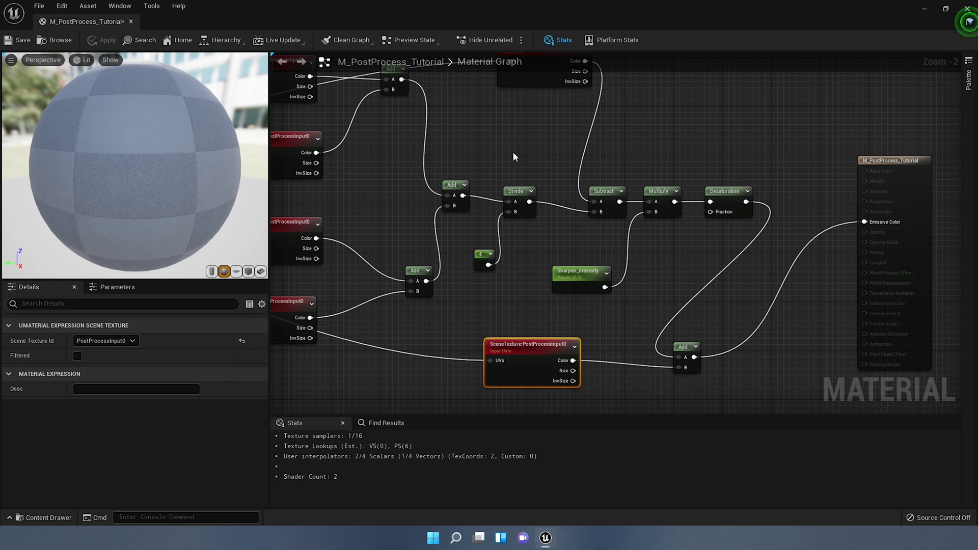
Highlight the Add and Divide averaging nodes, then the Subtract, Multiply and Desaturation nodes, to review the sharpening calculation
left_click_drag(514, 153, 383, 296)
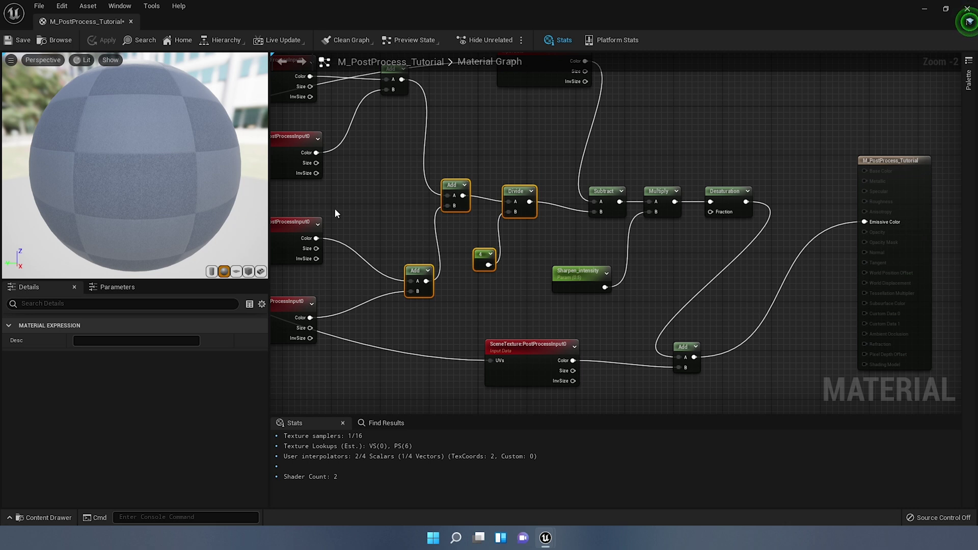
scroll(548, 229, "up", 1)
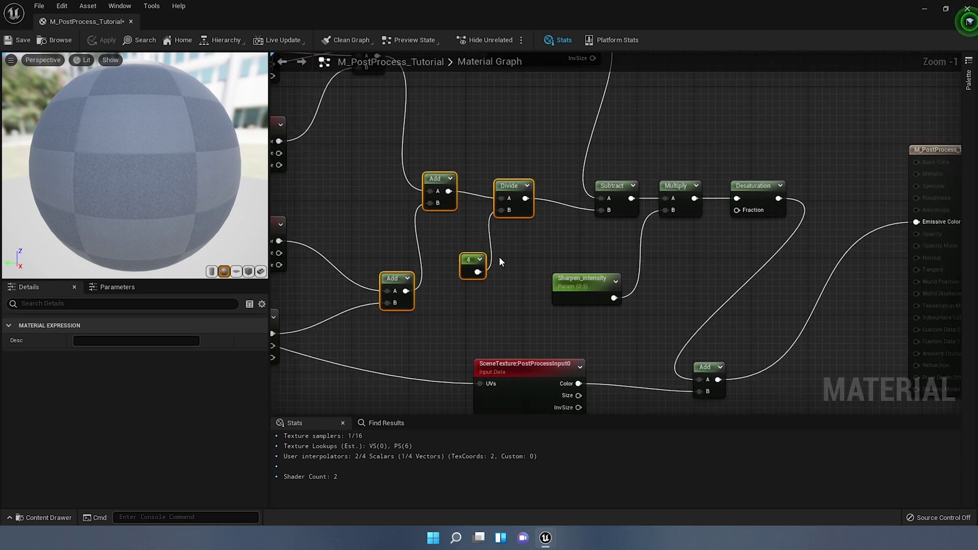
right_click_drag(500, 257, 469, 250)
scroll(490, 225, "down", 1)
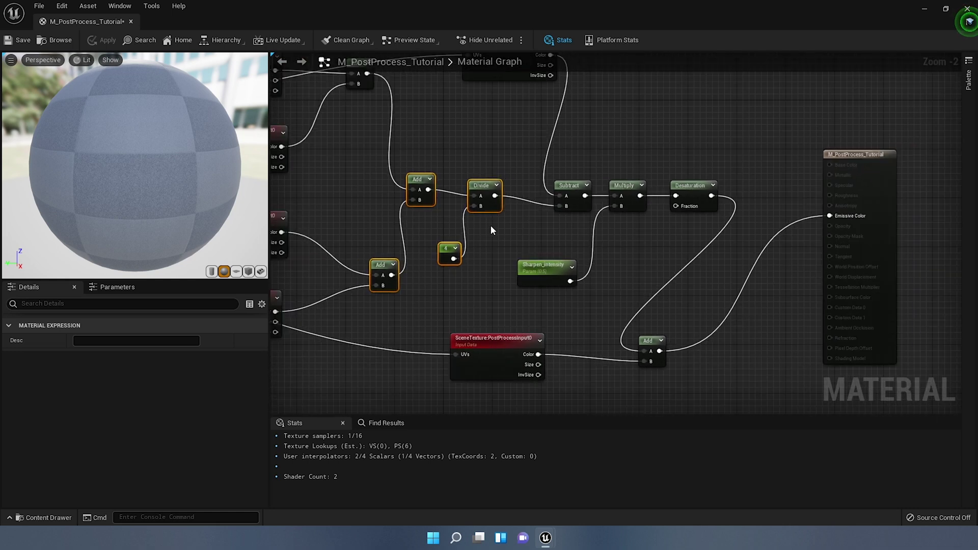
right_click_drag(491, 225, 474, 214)
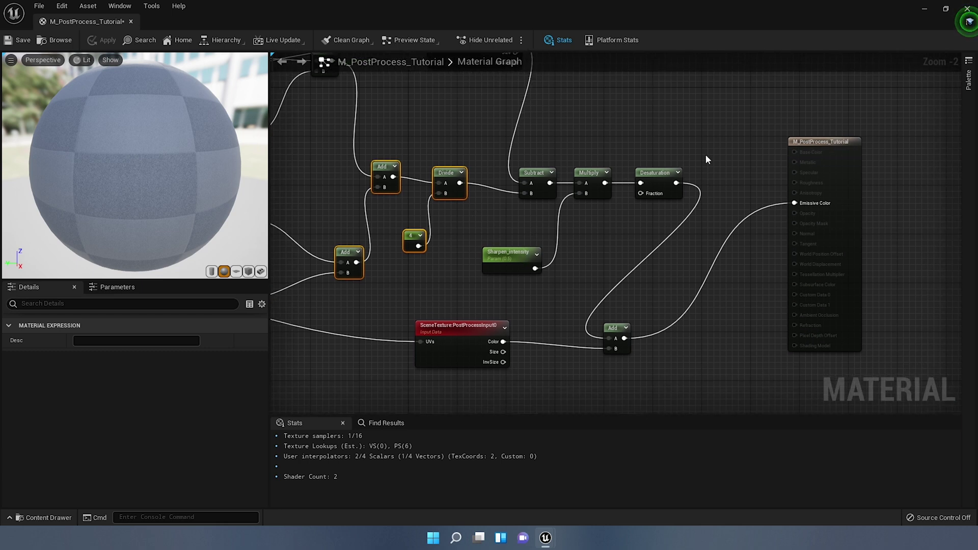
left_click_drag(705, 142, 478, 305)
left_click(640, 214)
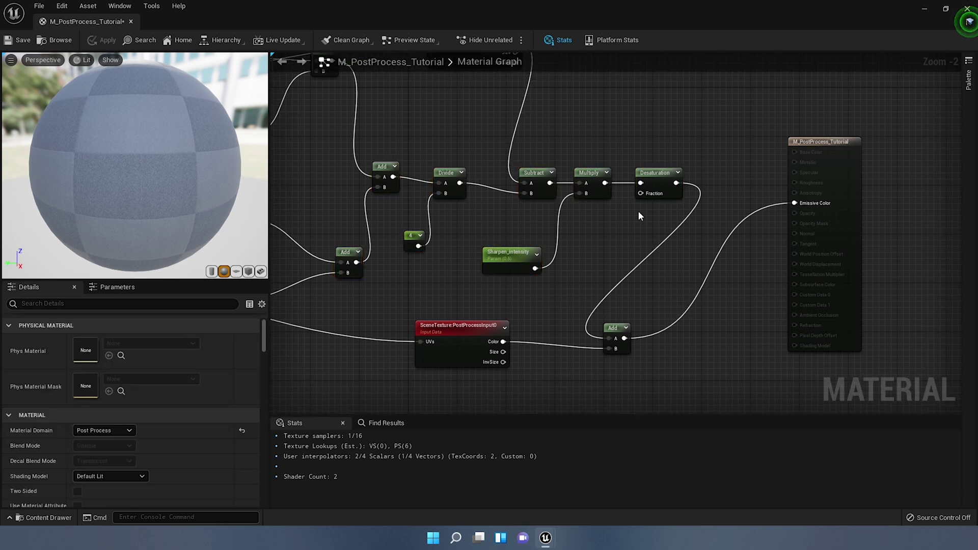
Set the default value of Sharpen_intensity to 5, apply the material and inspect the sharpened rocks in the level
left_click(522, 249)
left_click(97, 373)
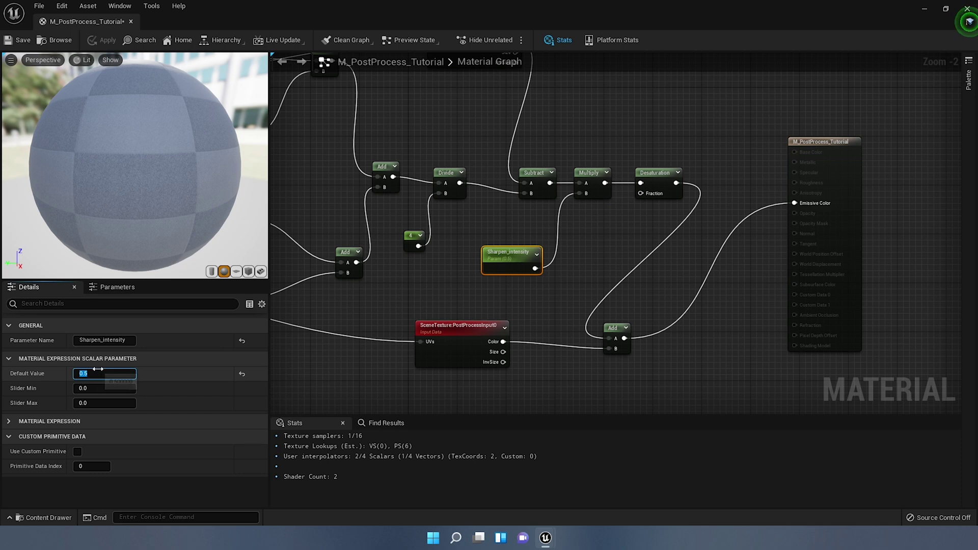
type("5")
key("Return")
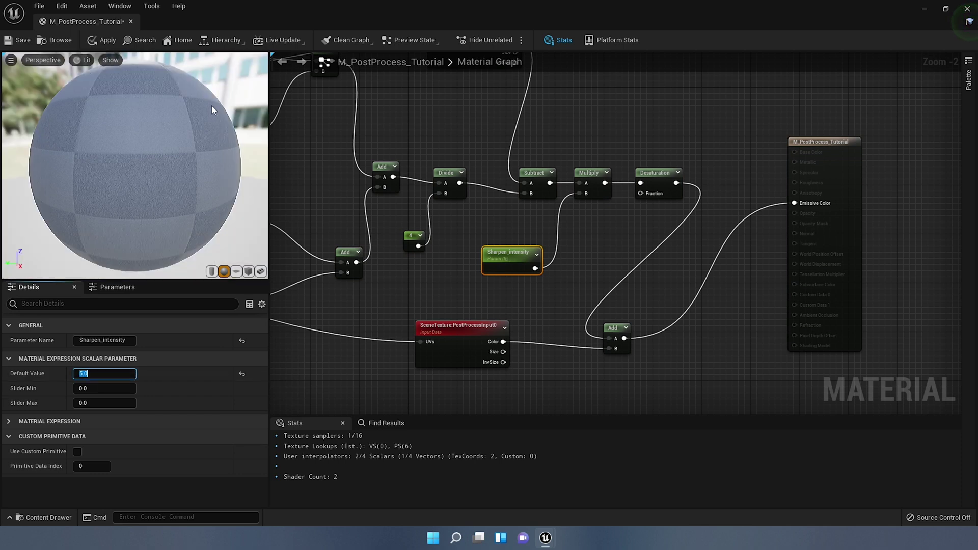
left_click(102, 40)
left_click(925, 10)
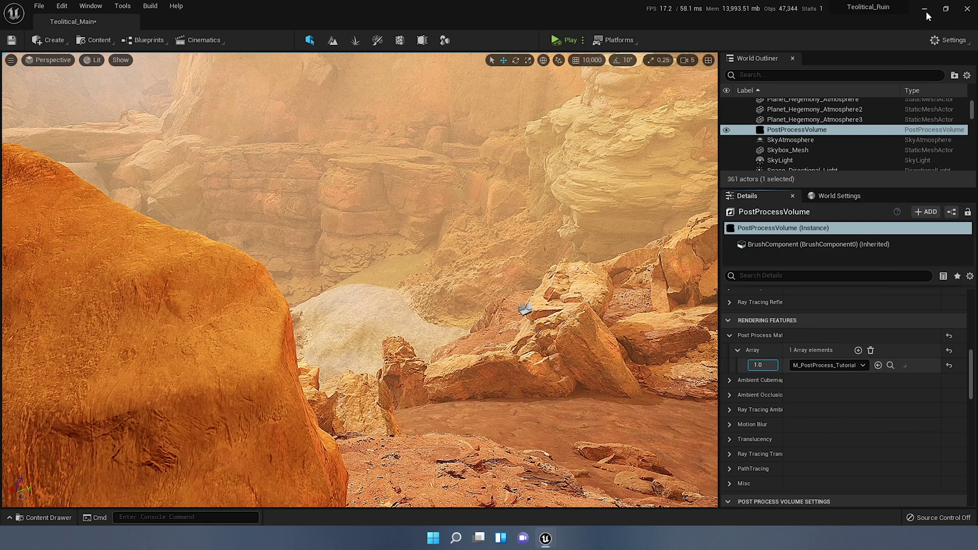
right_click_drag(402, 178, 474, 155)
right_click_drag(379, 285, 407, 276)
Bring back the M_PostProcess_Tutorial editor as a floating window over the level viewport with its parameter details in view
mouse_move(545, 537)
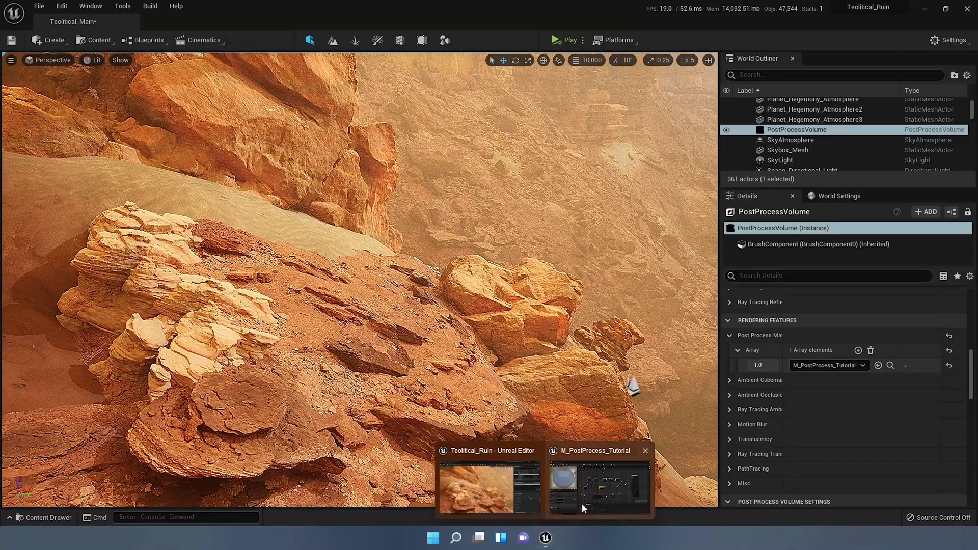
left_click(591, 479)
left_click_drag(459, 8, 196, 126)
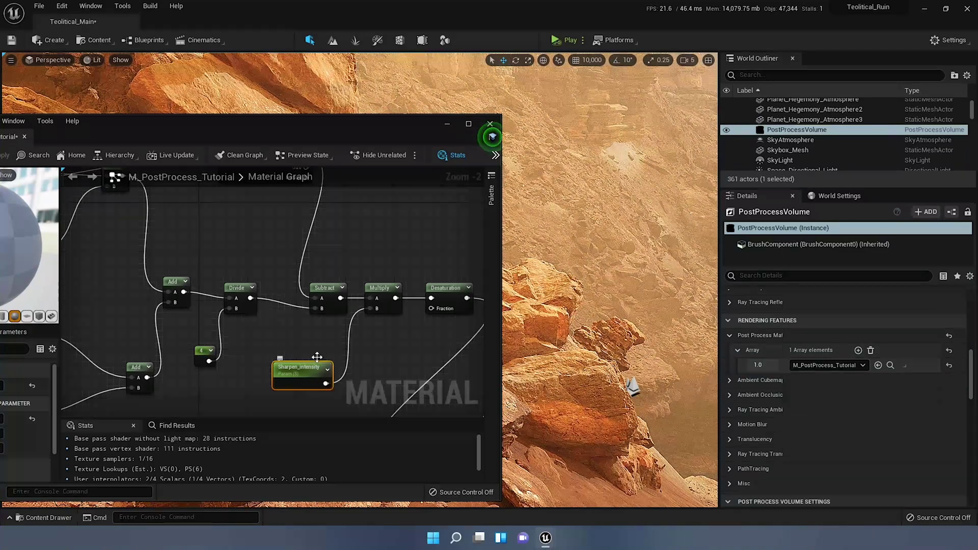
right_click_drag(270, 348, 299, 292)
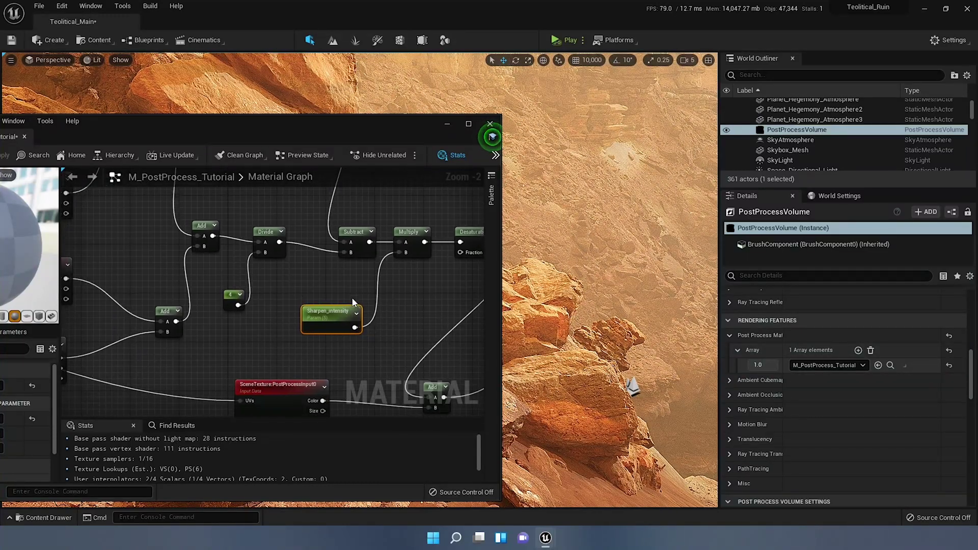
left_click(336, 309)
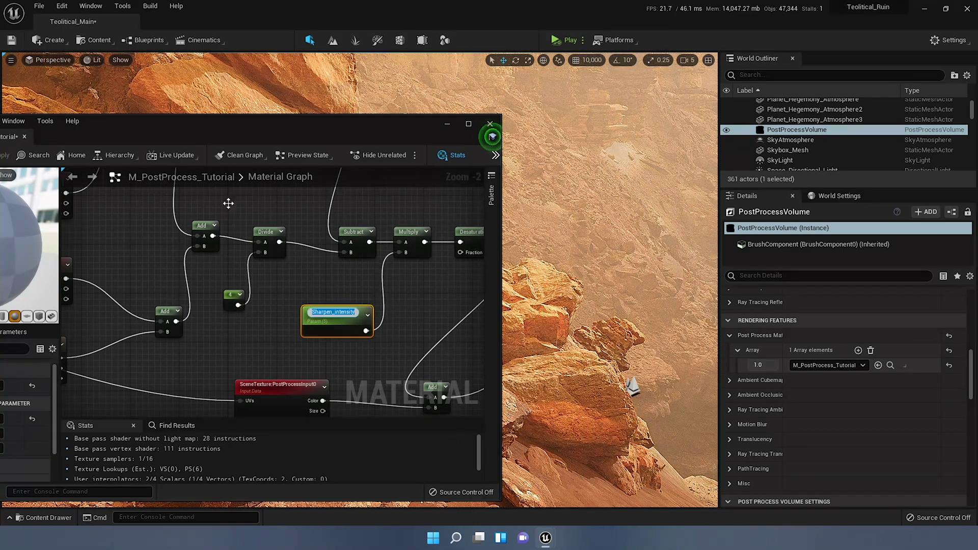
left_click(258, 321)
left_click_drag(221, 128, 324, 104)
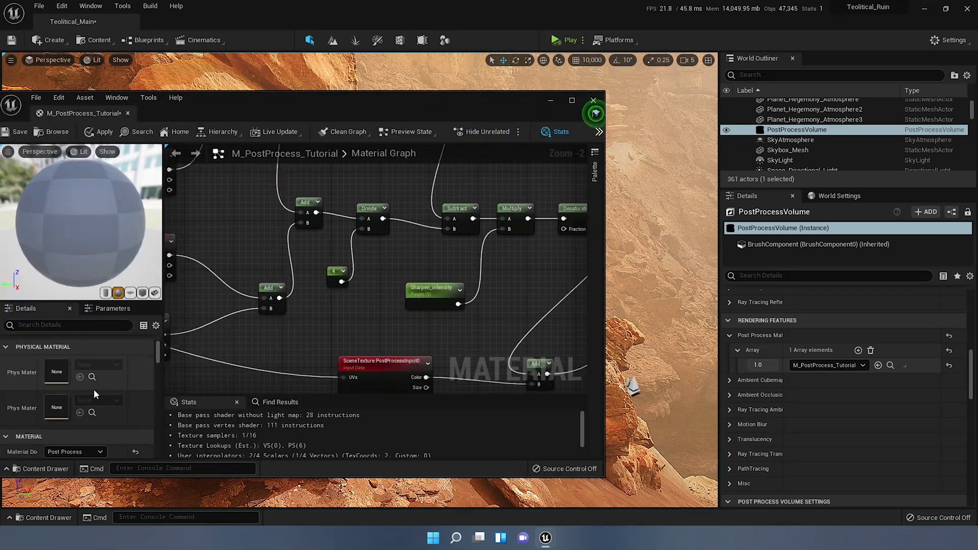
Set the default value of Sharpen_intensity to 10 and apply the material
scroll(95, 395, "down", 9)
left_click(428, 294)
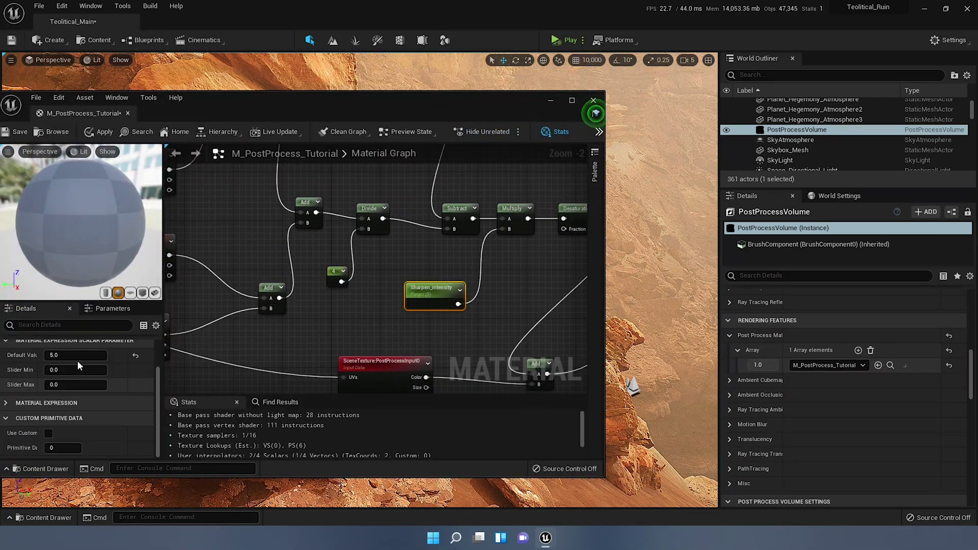
left_click_drag(61, 356, 79, 356)
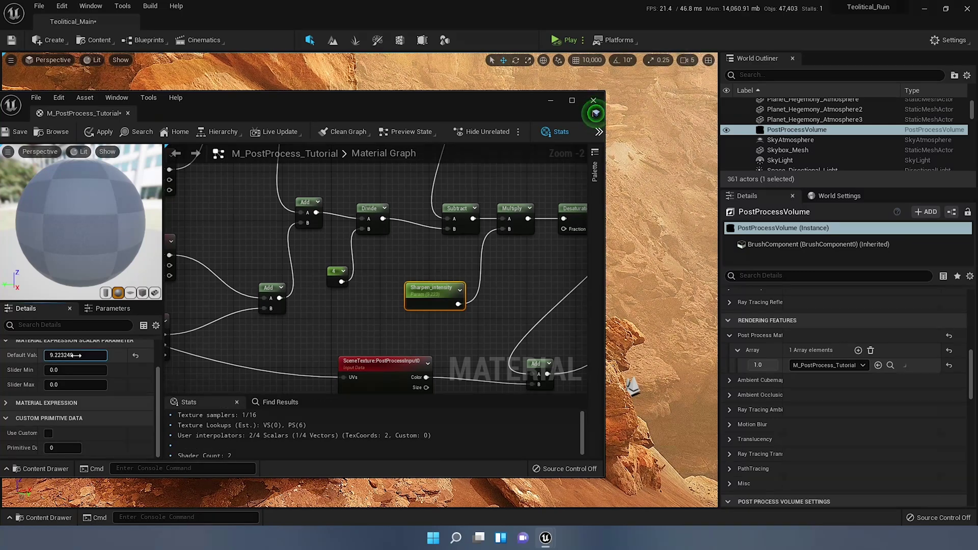
left_click(77, 356)
type("10")
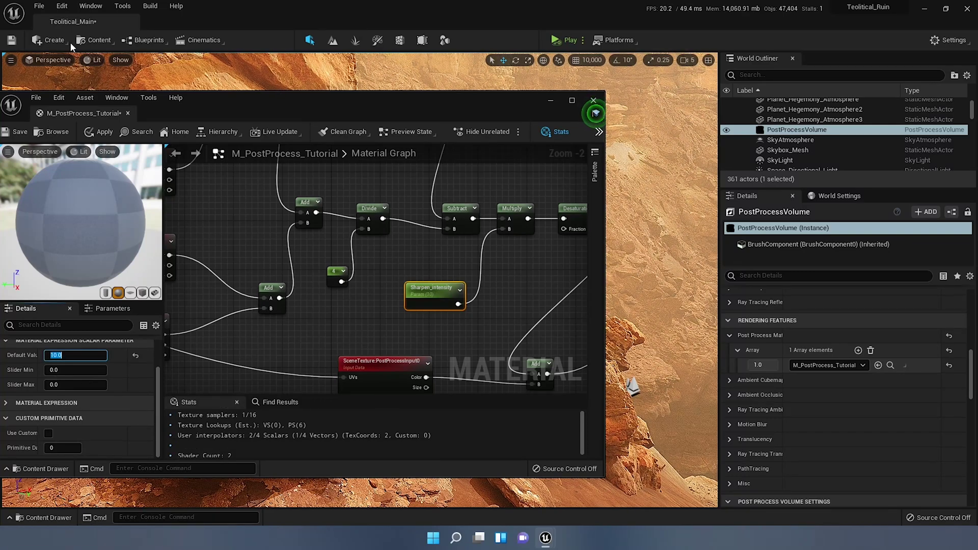
left_click(113, 128)
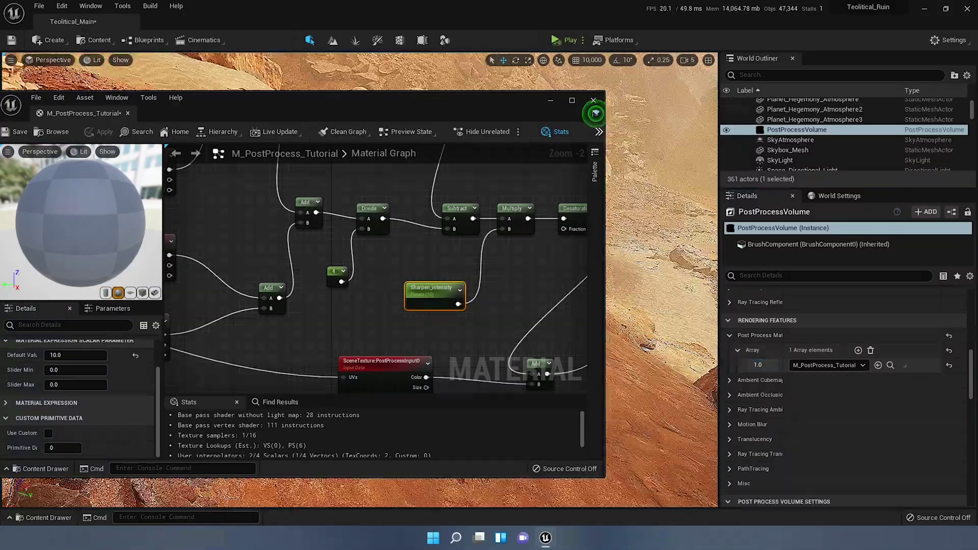
Move the material editor out of the way and inspect the strong sharpening across the canyon
left_click_drag(479, 107, 468, 462)
right_click_drag(459, 305, 653, 301)
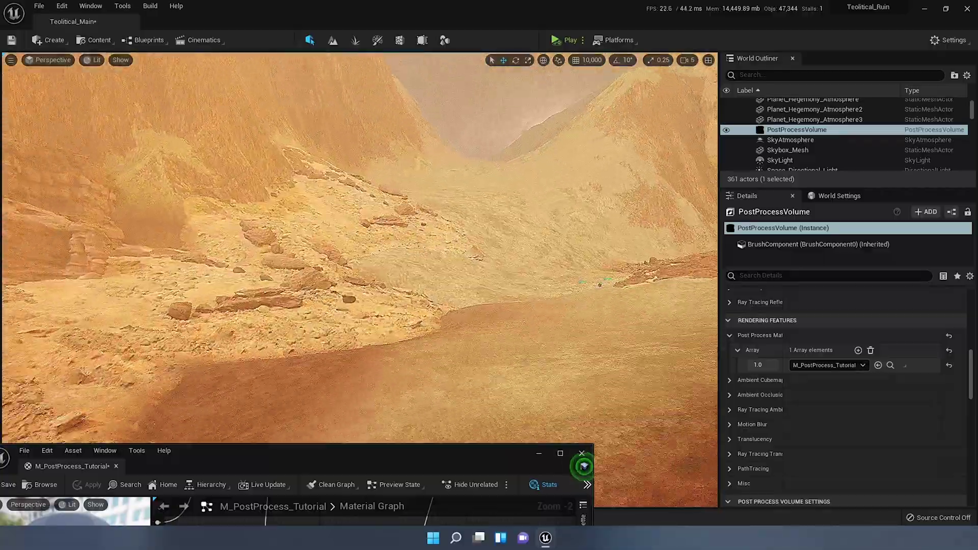
right_click_drag(357, 254, 357, 254)
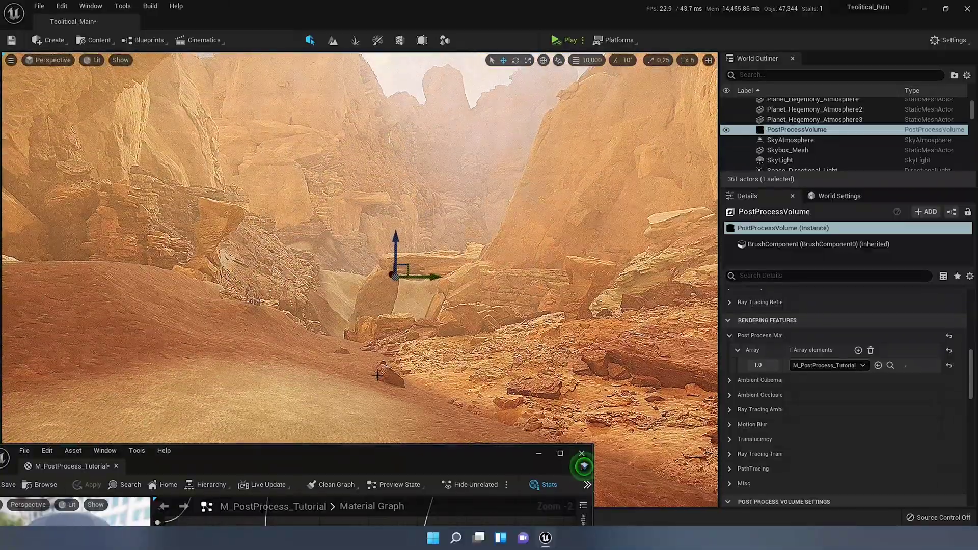
Set the default value of Sharpen_intensity to 1 and apply the material
left_click_drag(268, 465, 383, 199)
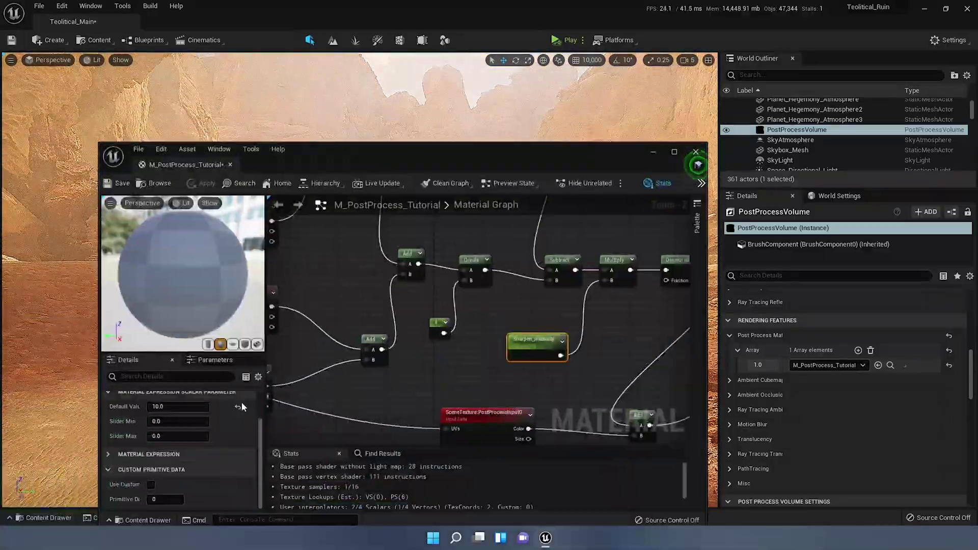
left_click(197, 406)
type("1")
key("Return")
left_click(545, 538)
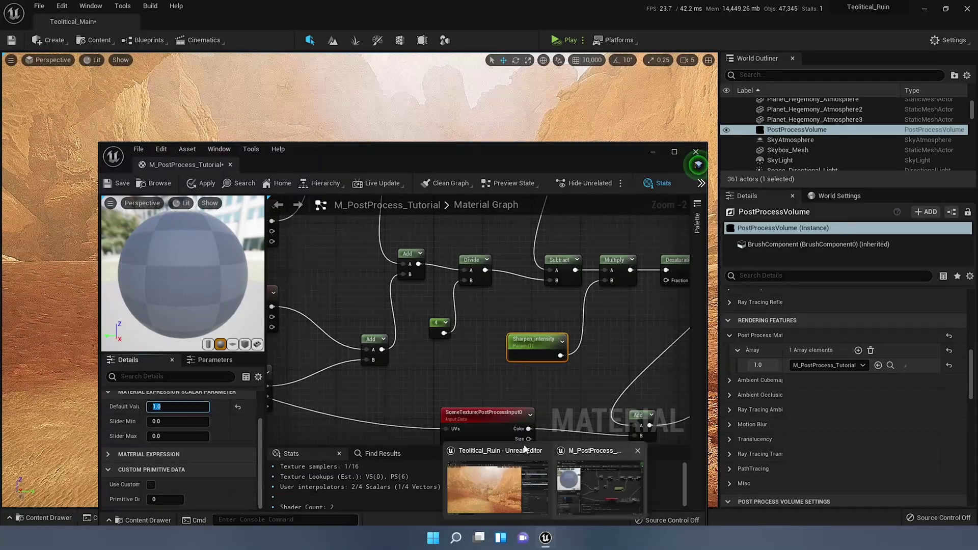
left_click(206, 184)
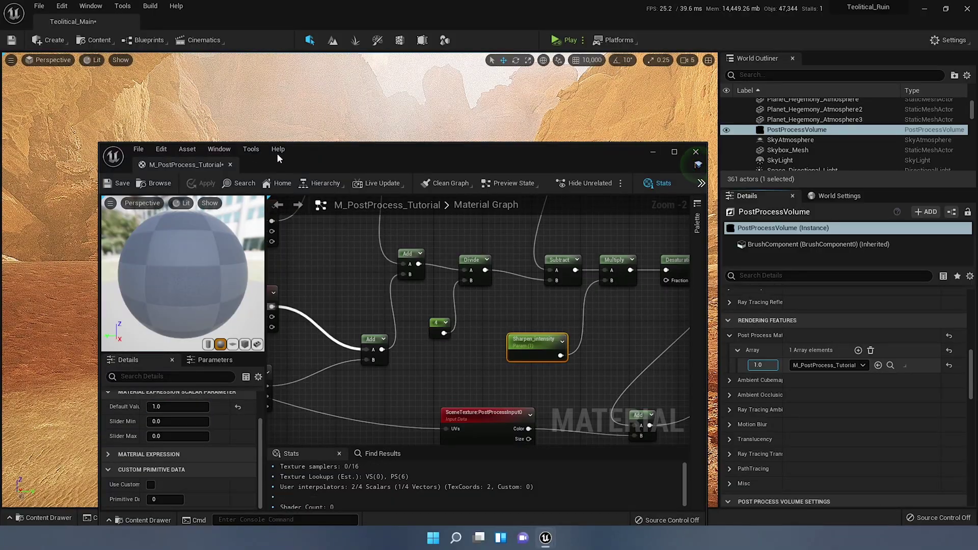
Close the material editor and inspect the canyon with the sharpening intensity of 1
left_click_drag(301, 150, 30, 195)
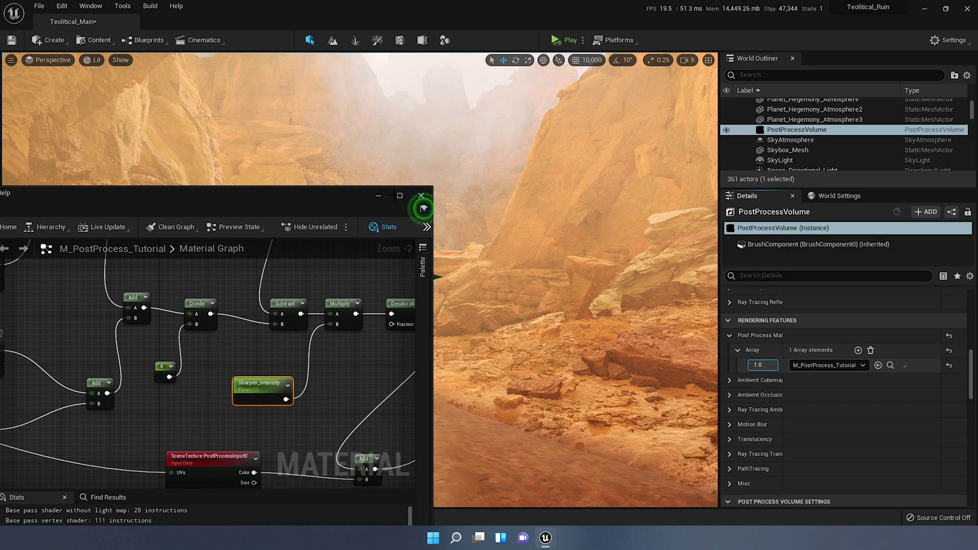
left_click(422, 196)
right_click_drag(428, 147, 224, 142)
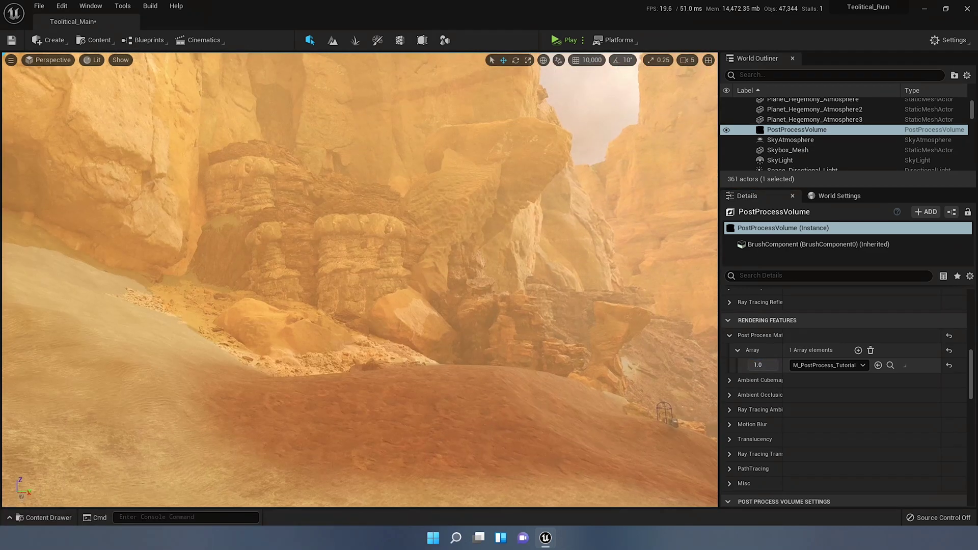
Start a game preview from the sandy ground in the canyon foreground, facing the rocky valley
right_click_drag(224, 264, 440, 264)
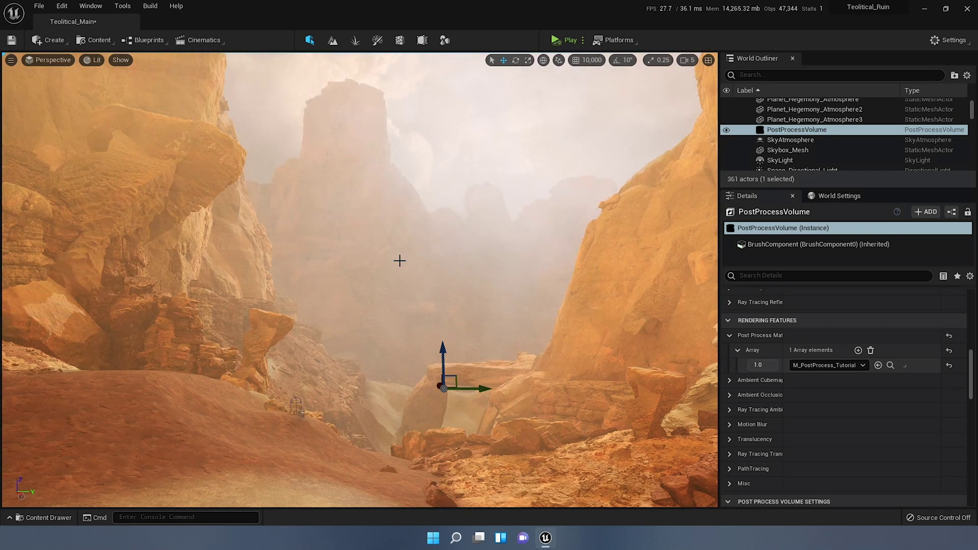
right_click_drag(380, 265, 459, 400)
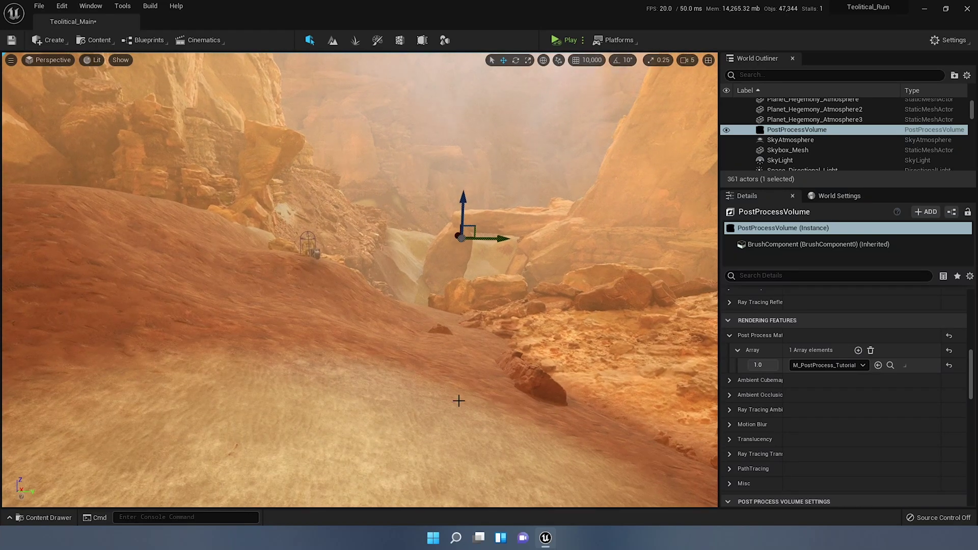
right_click(484, 412)
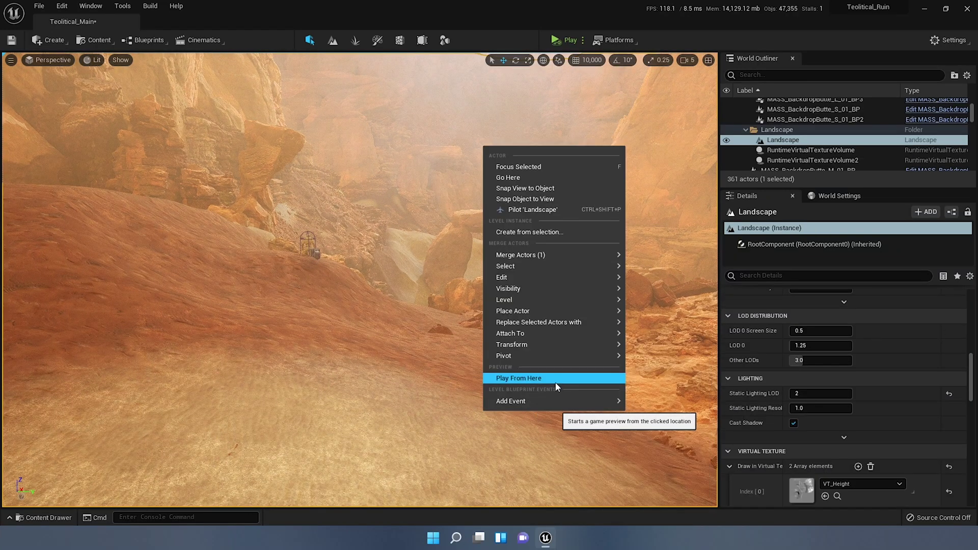
left_click(543, 382)
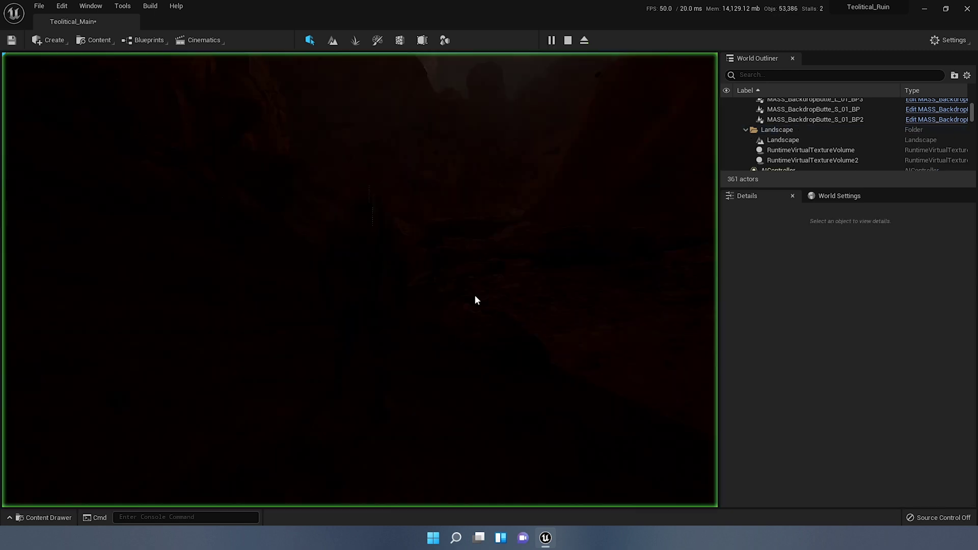
Run the mannequin over the red slope to the rocks and release the mouse from the game preview
left_click(417, 268)
key("w")
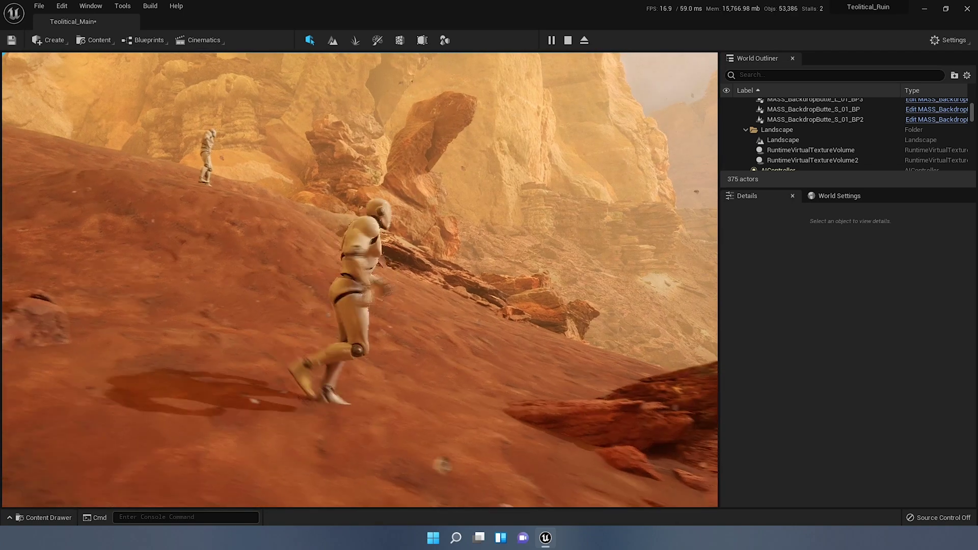
key("shift+F1")
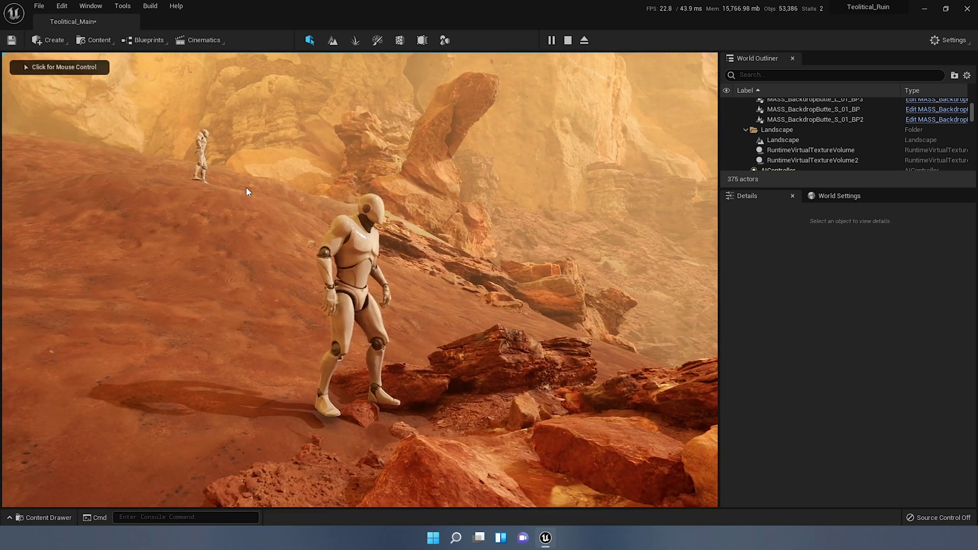
Select the PostProcessVolume in the running level and toggle its visibility to compare the image
scroll(821, 127, "down", 8)
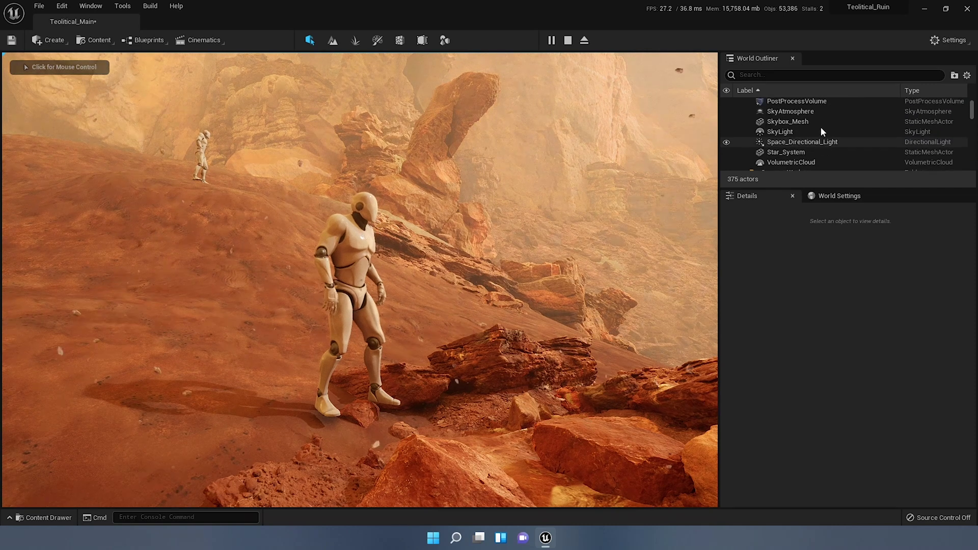
left_click(817, 134)
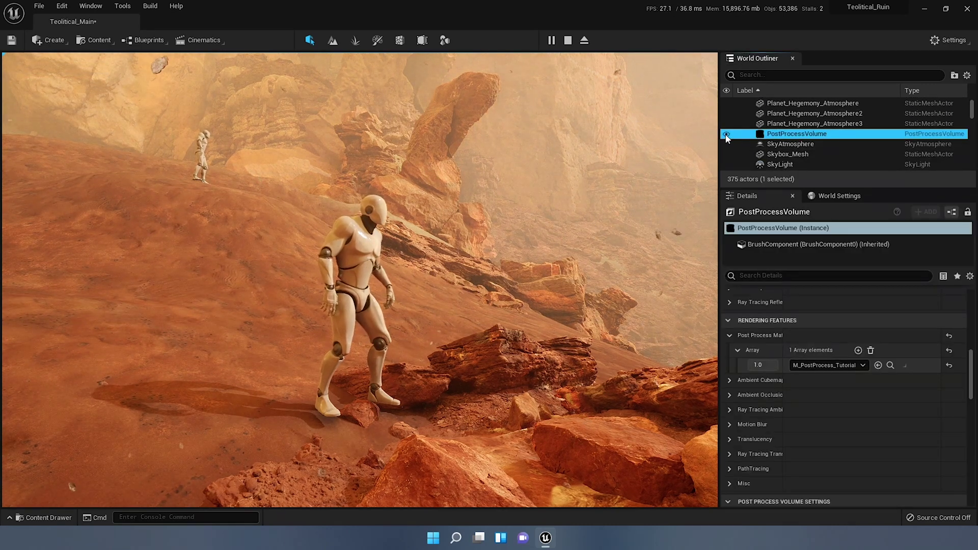
left_click(725, 135)
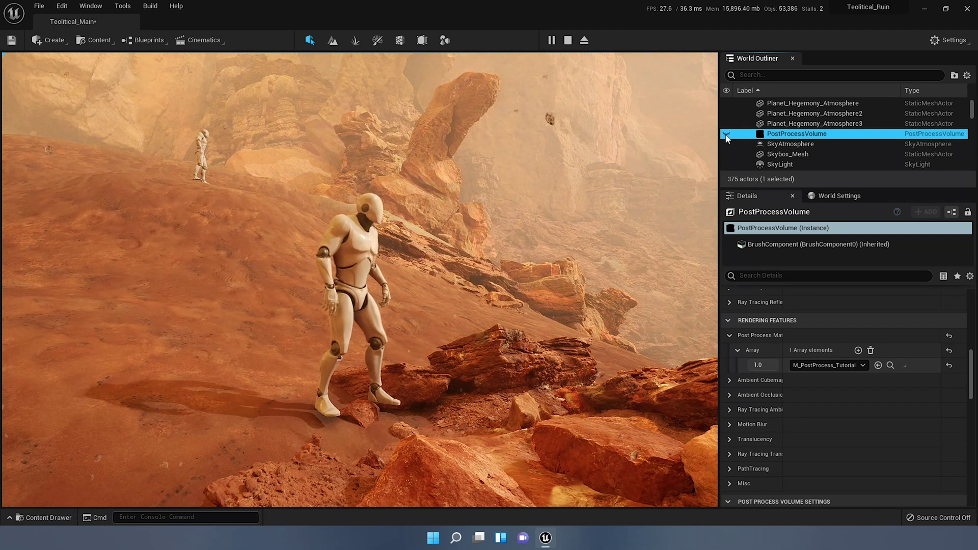
Lower the blend weight of M_PostProcess_Tutorial in the volume's post process materials to 0
left_click_drag(767, 365, 739, 365)
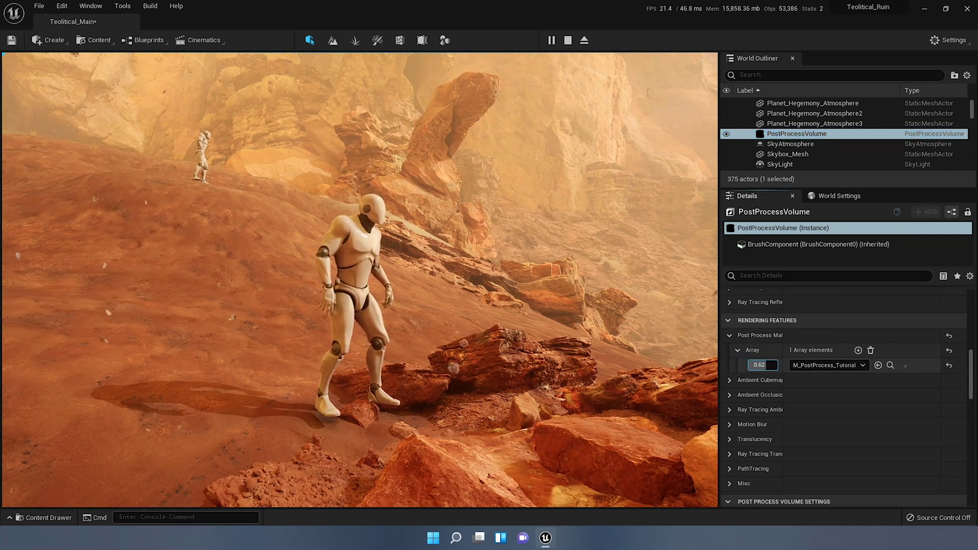
left_click_drag(751, 365, 777, 365)
type("0")
key("Return")
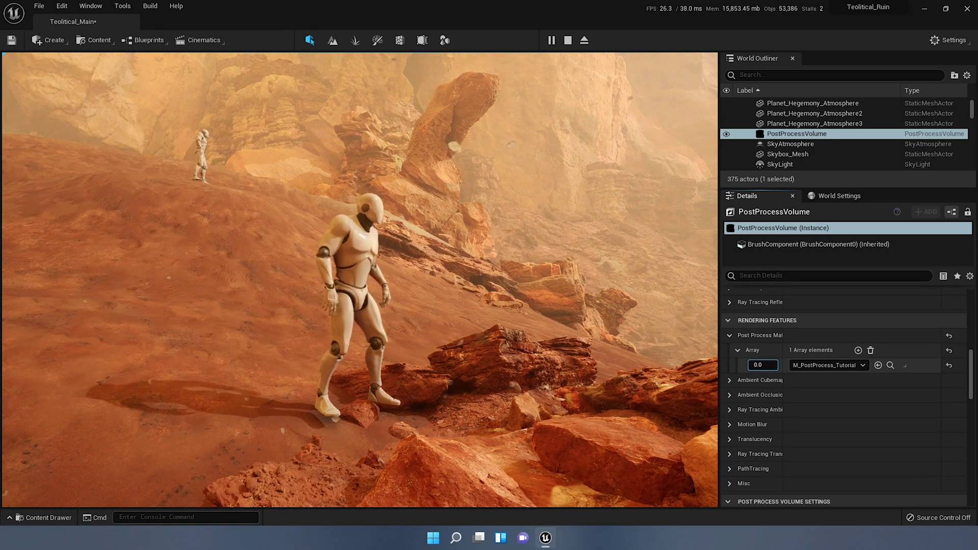
type("0")
key("Return")
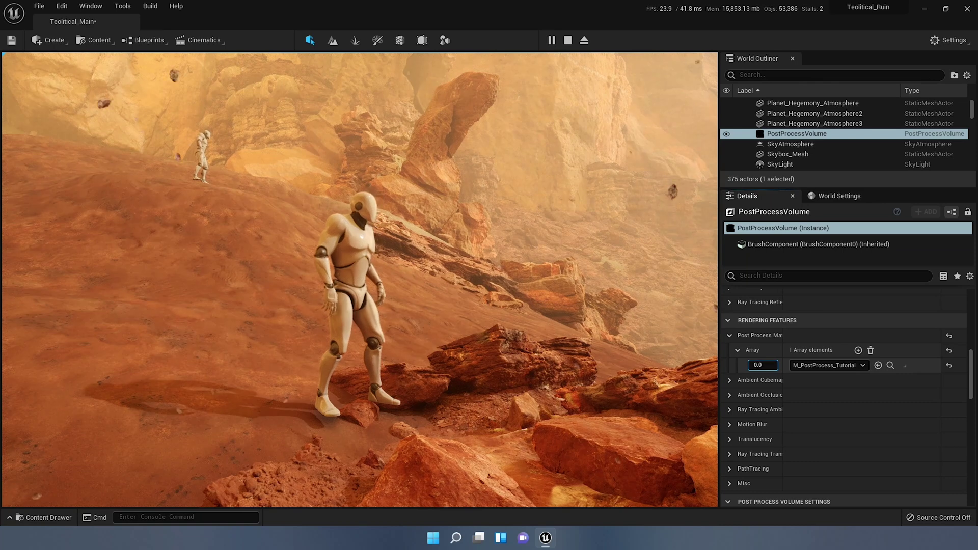